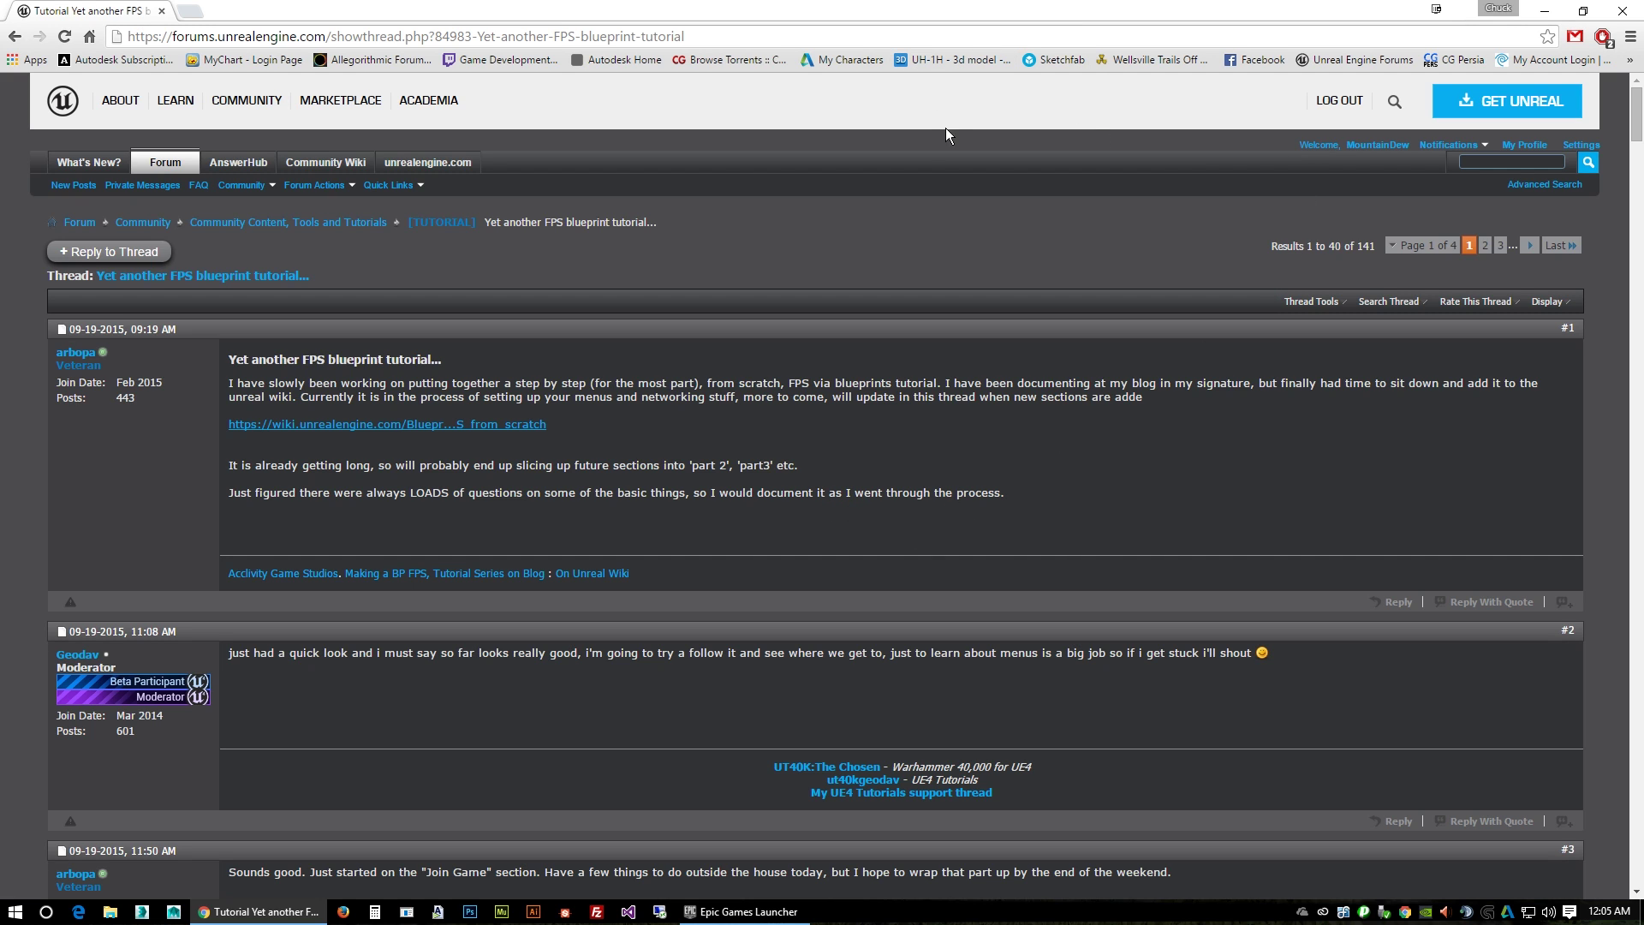
Close the Unreal Engine Forums FPS blueprint tutorial thread in the browser.
key(ctrl+w)
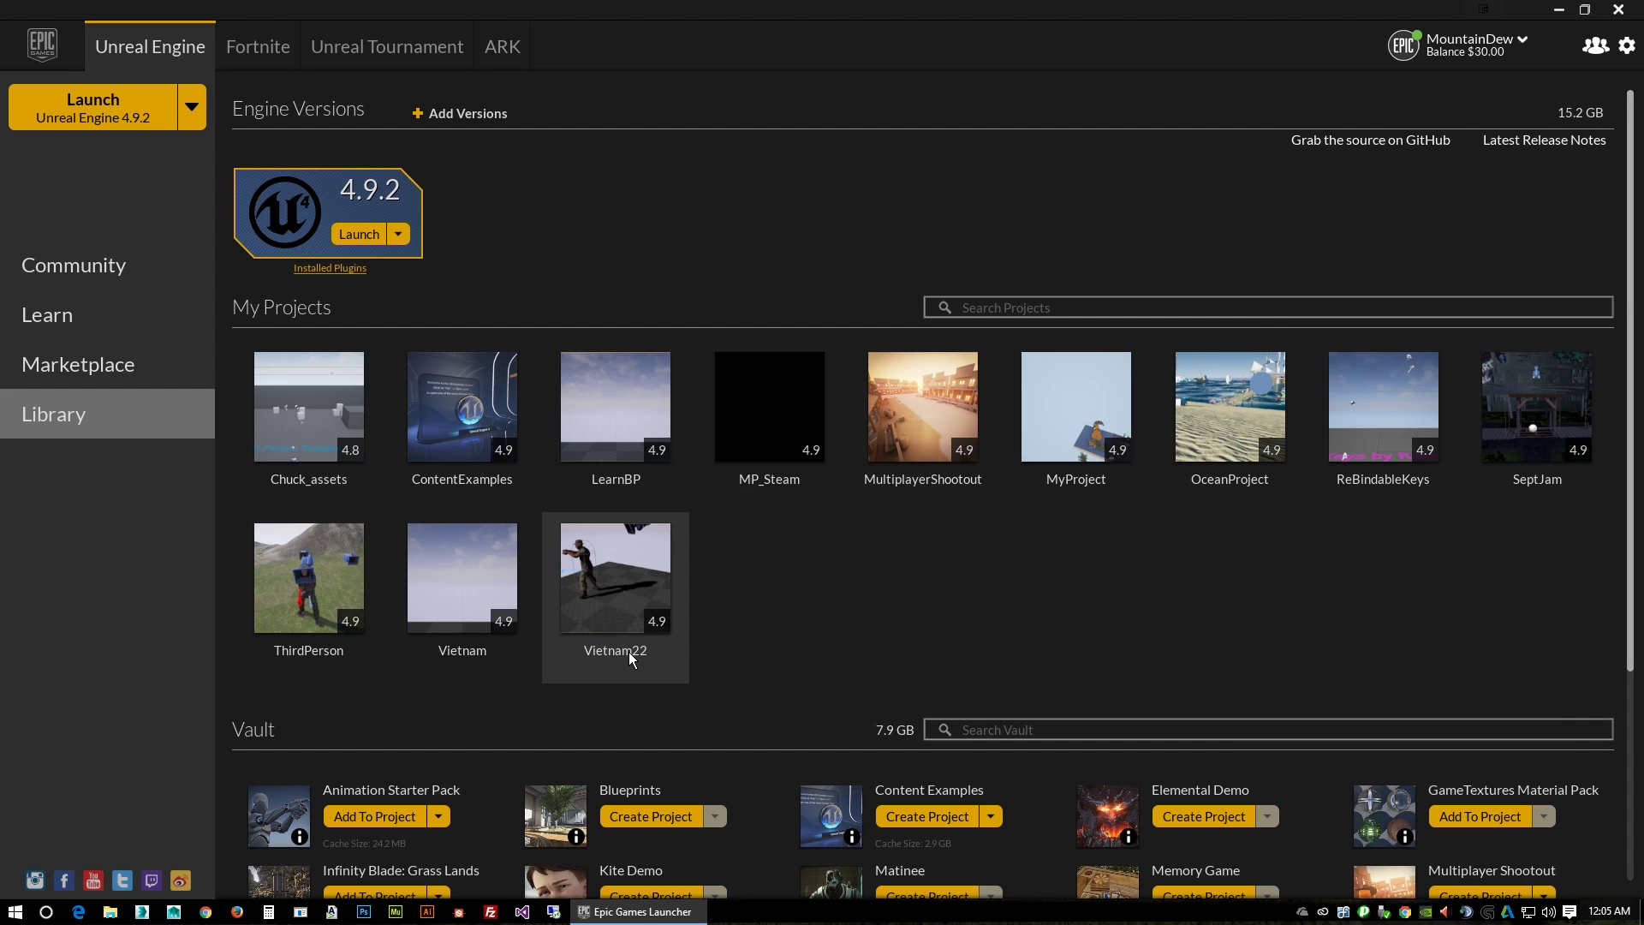
Launch the Vietnam22 project from My Projects in the launcher Library.
double_click(639, 655)
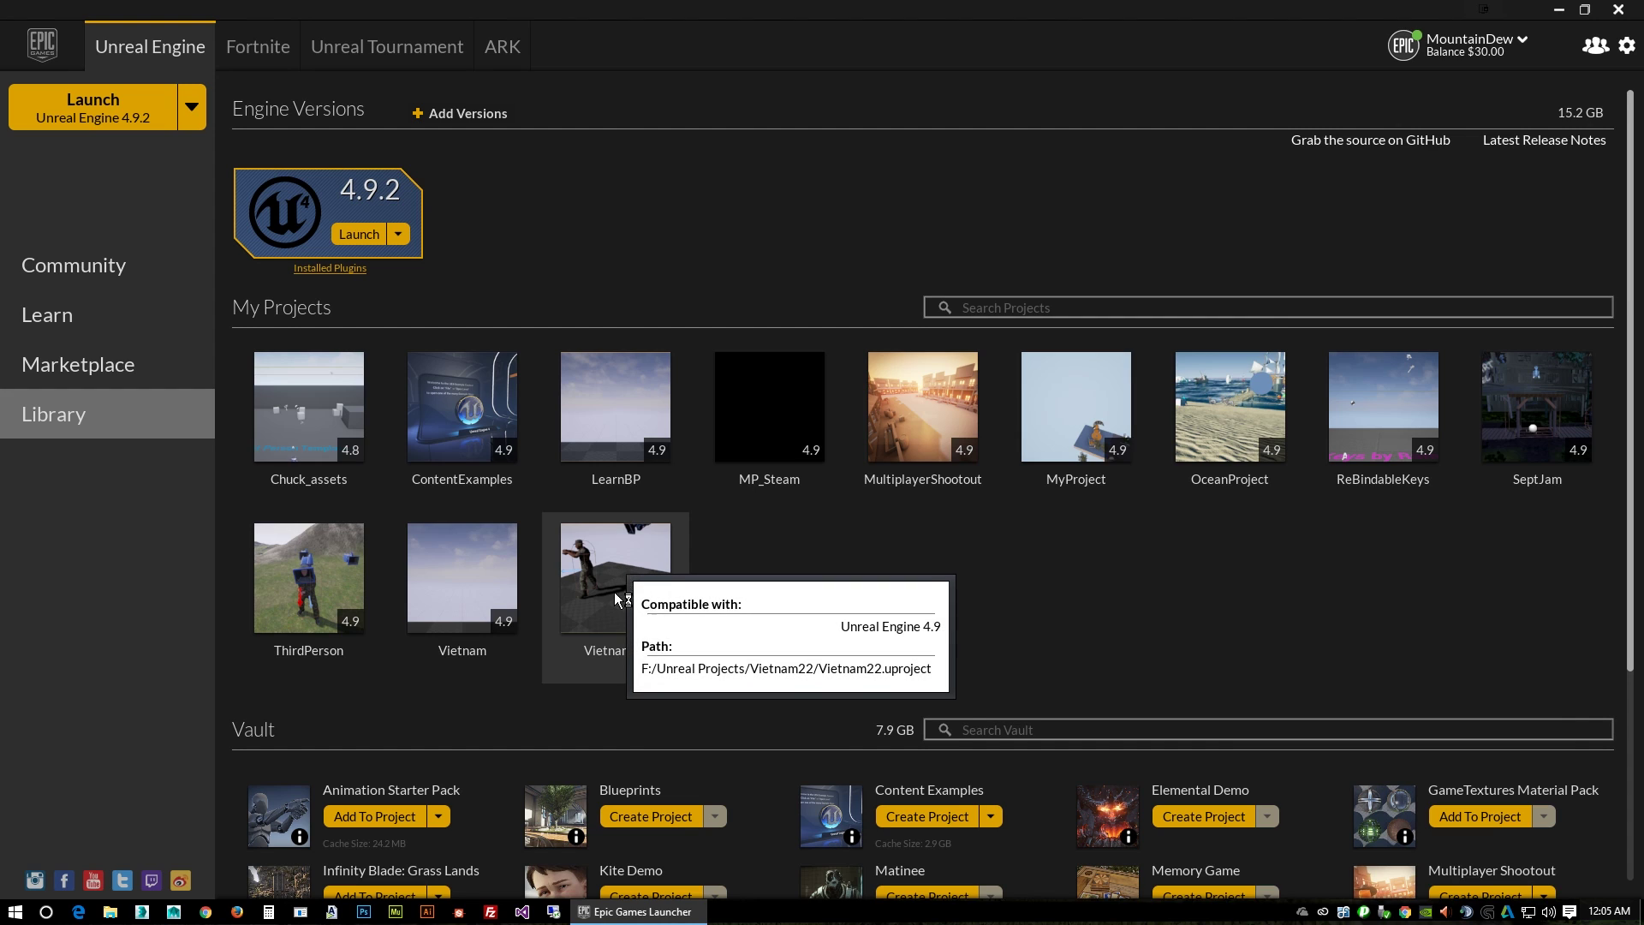
click(615, 653)
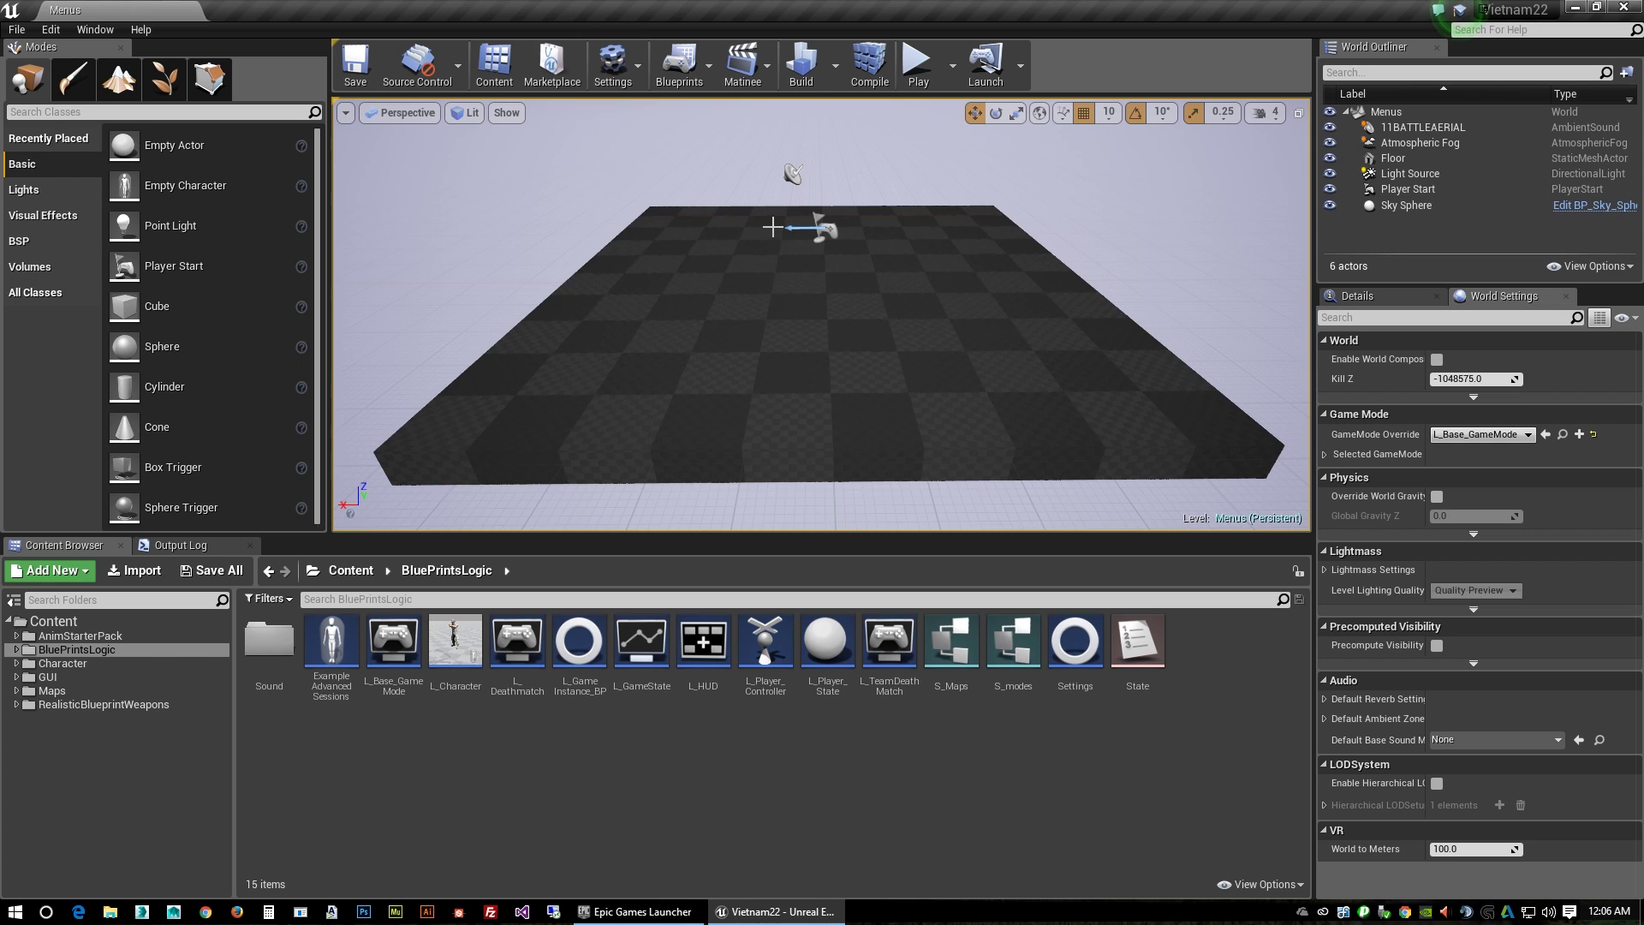
Play the Menus level and browse the Settings and Join Server screens.
click(919, 66)
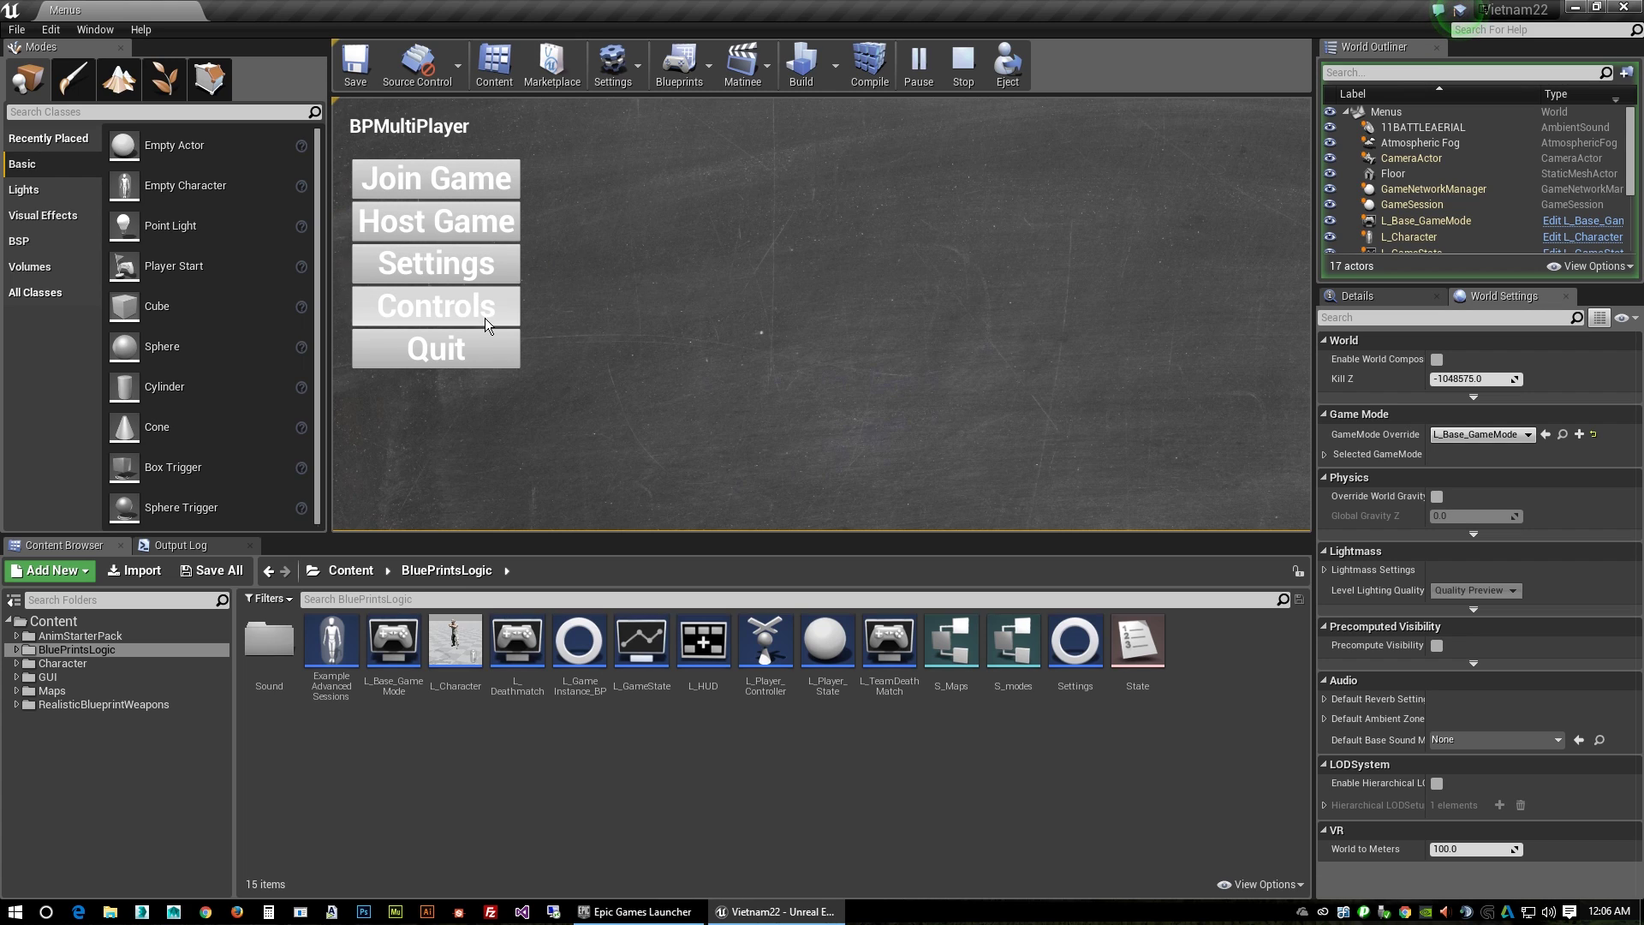
click(444, 264)
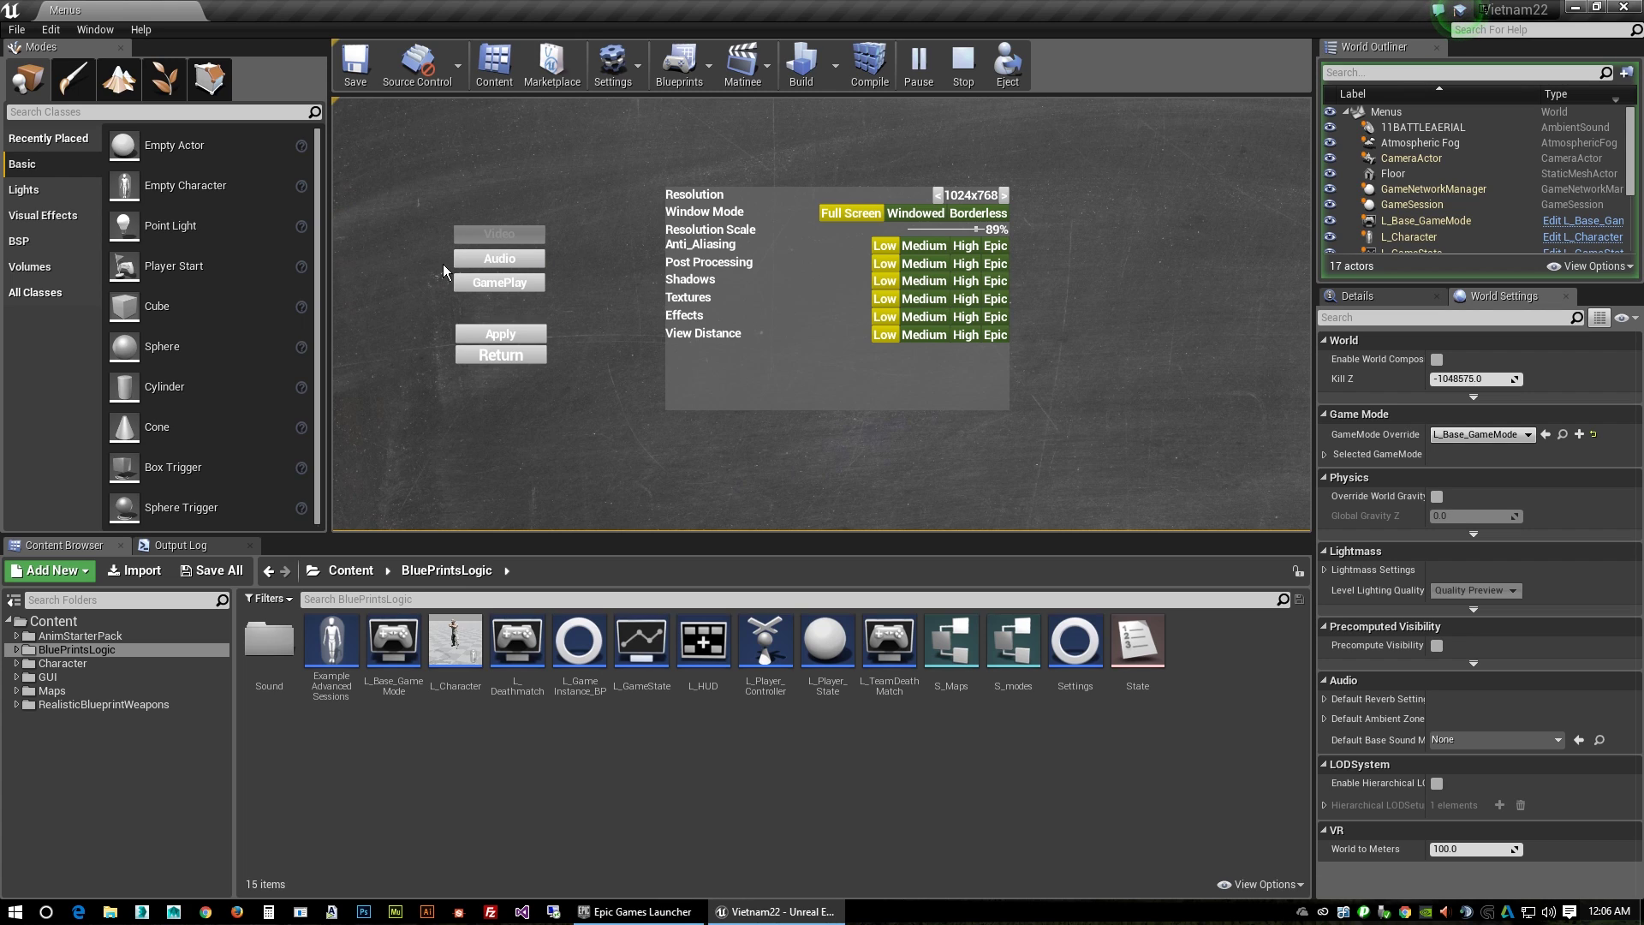
click(509, 262)
click(504, 280)
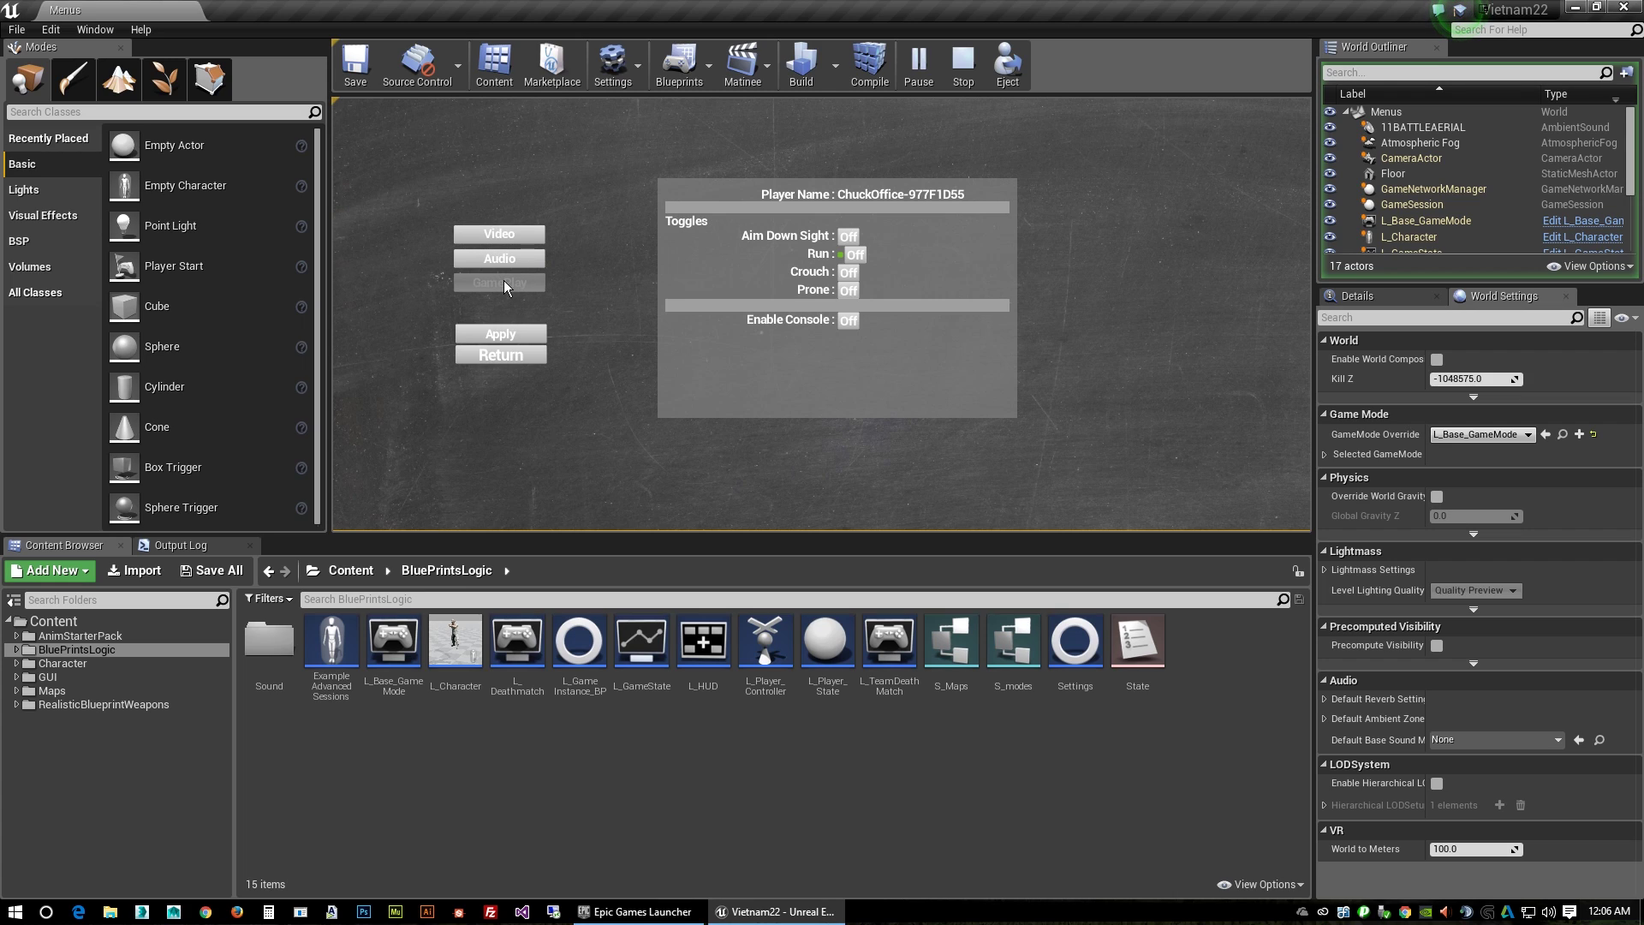
click(498, 356)
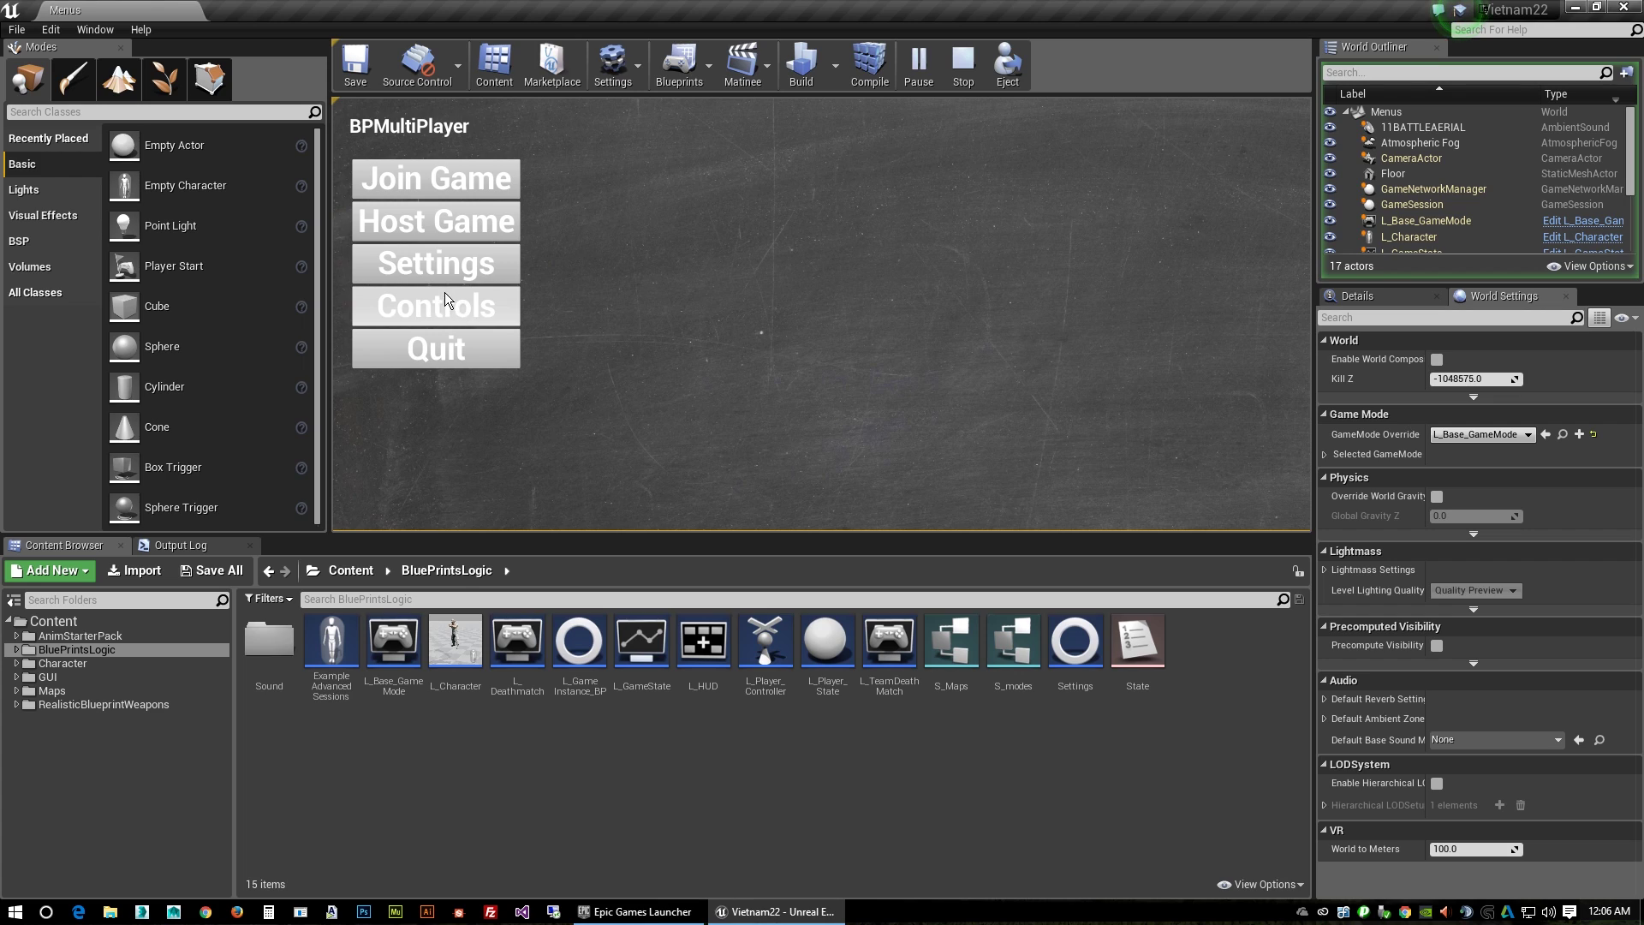
click(444, 182)
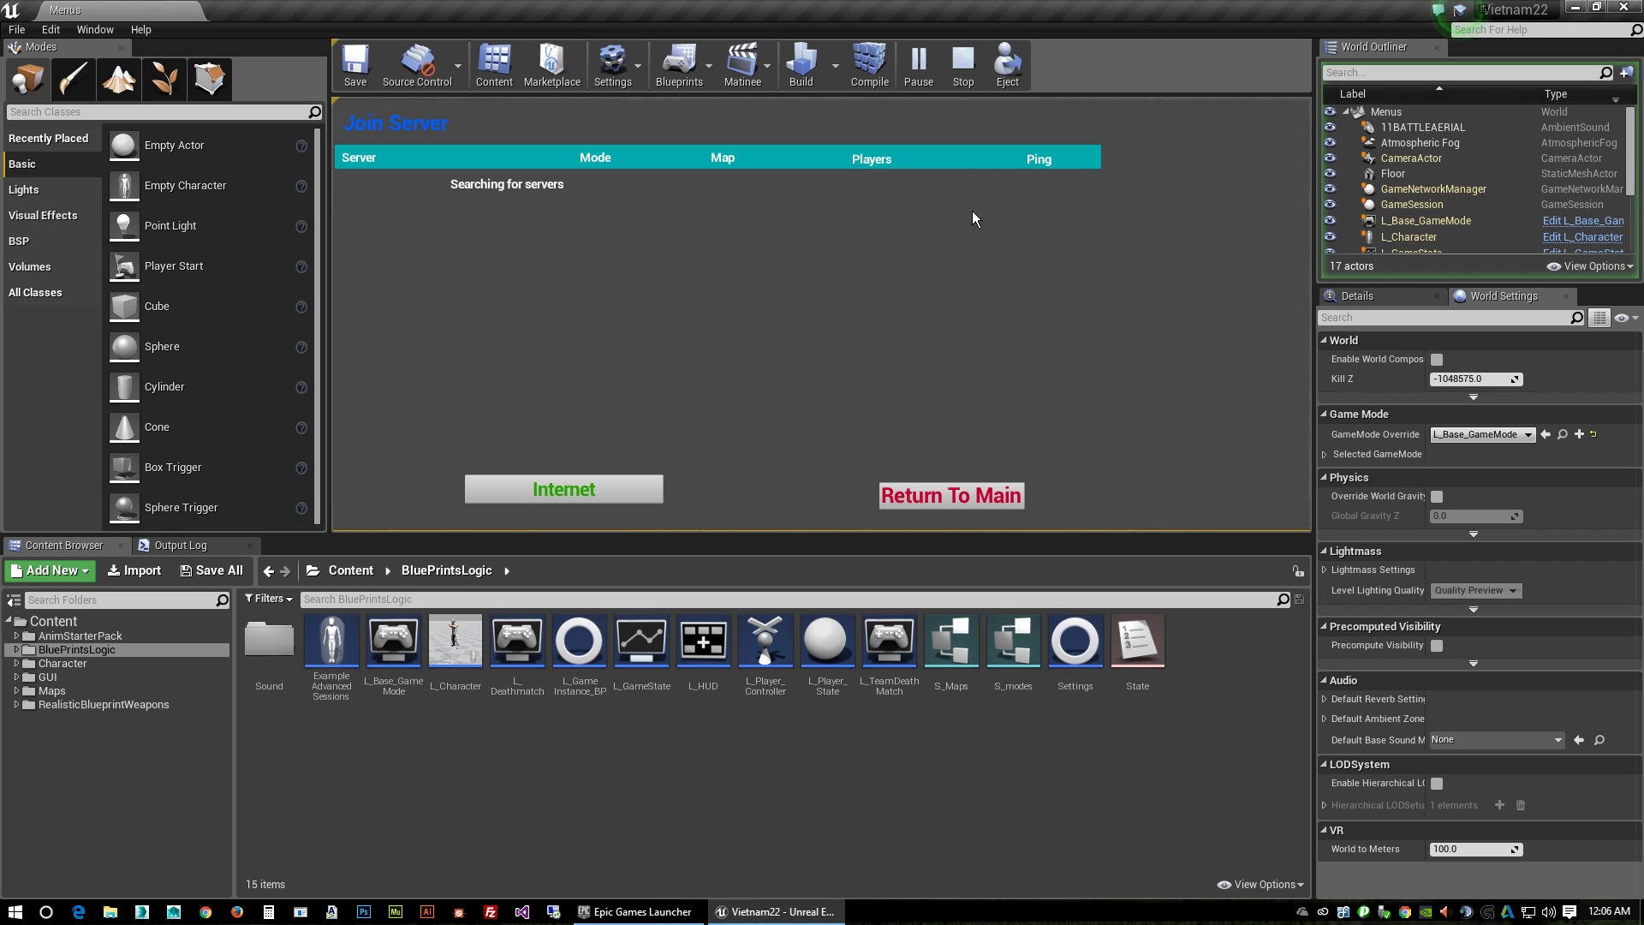
click(958, 497)
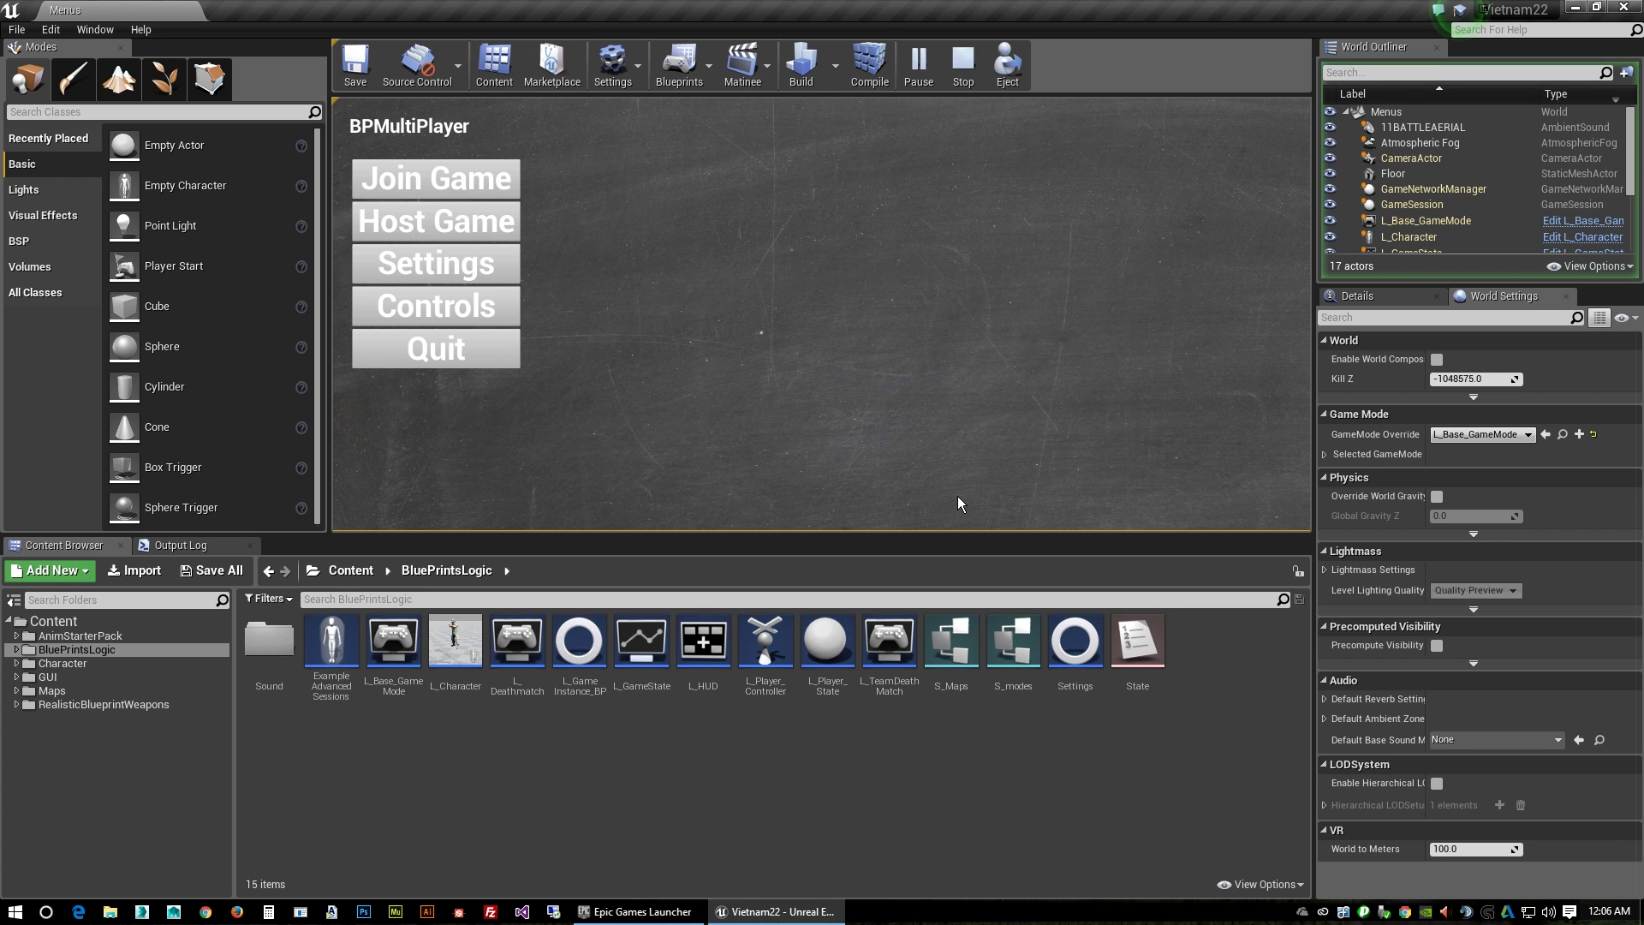
Lower Master Volume to 34% in the audio settings and apply it.
click(409, 255)
click(516, 258)
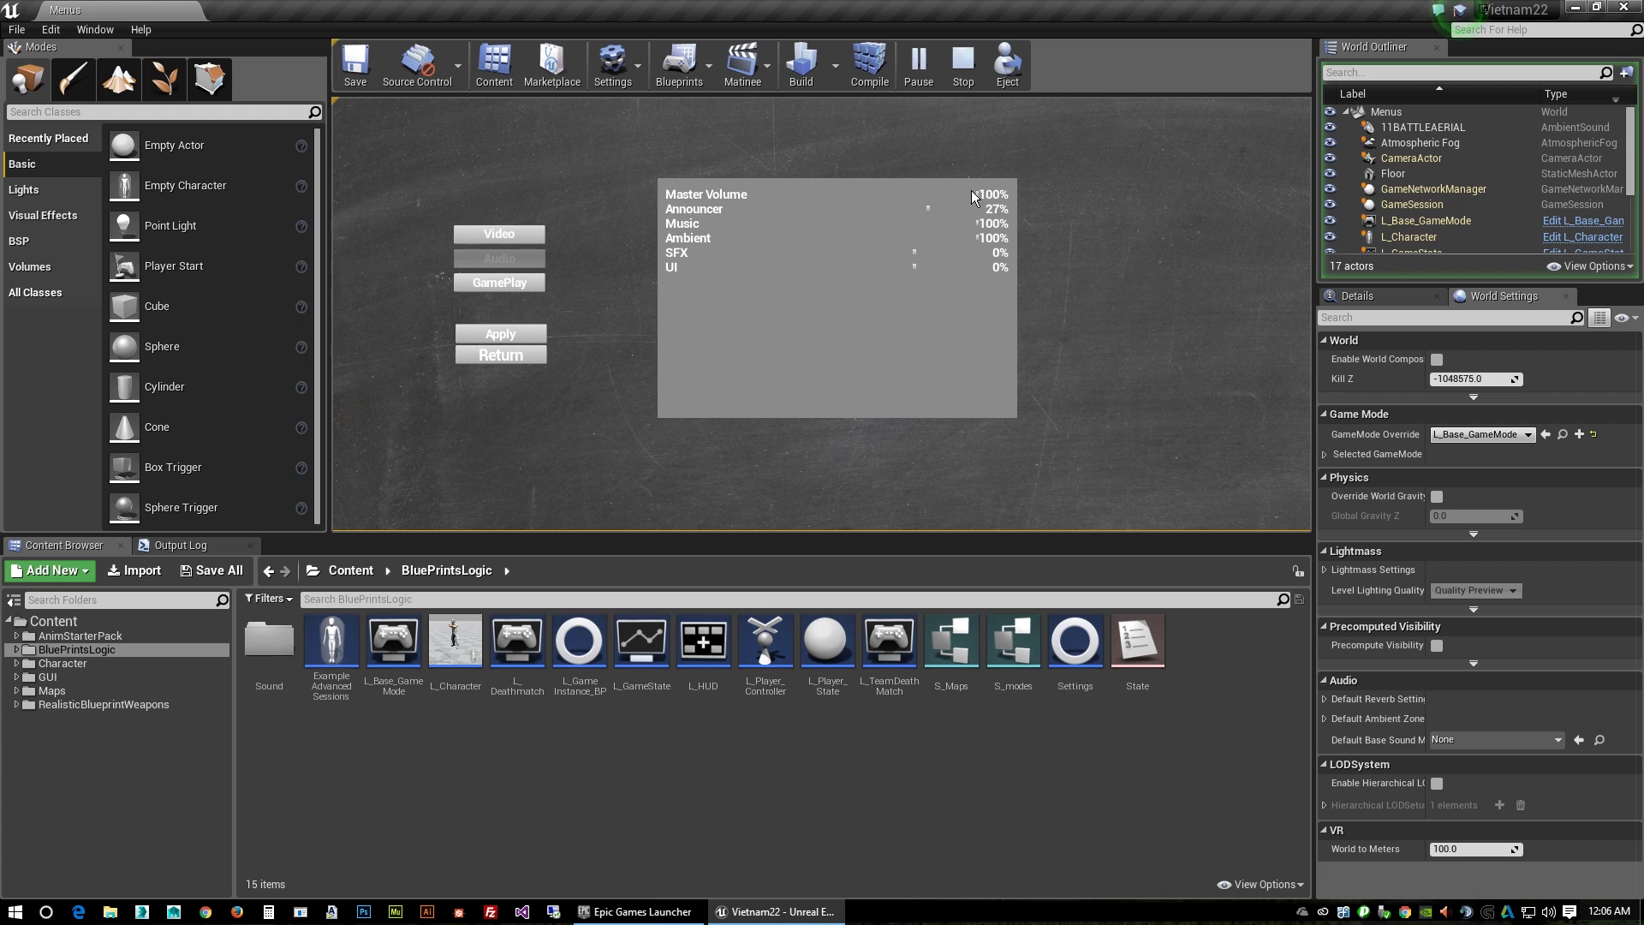
drag(974, 193, 932, 195)
click(496, 333)
click(502, 354)
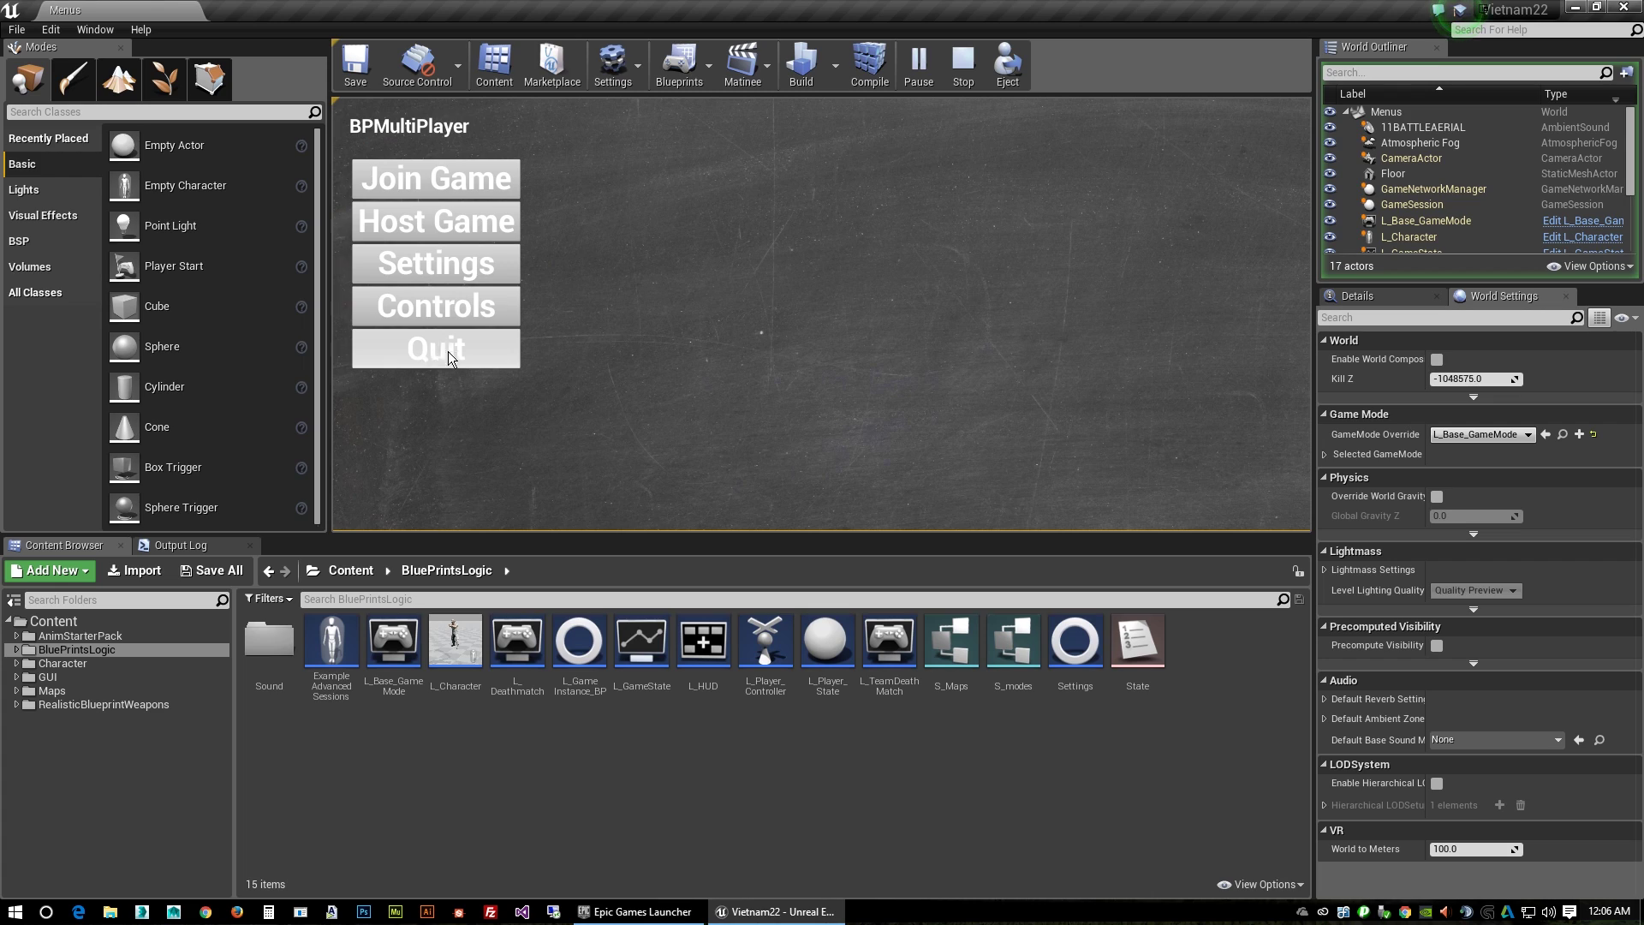
Rebind the Right control to the D key, then return to the main menu.
click(466, 307)
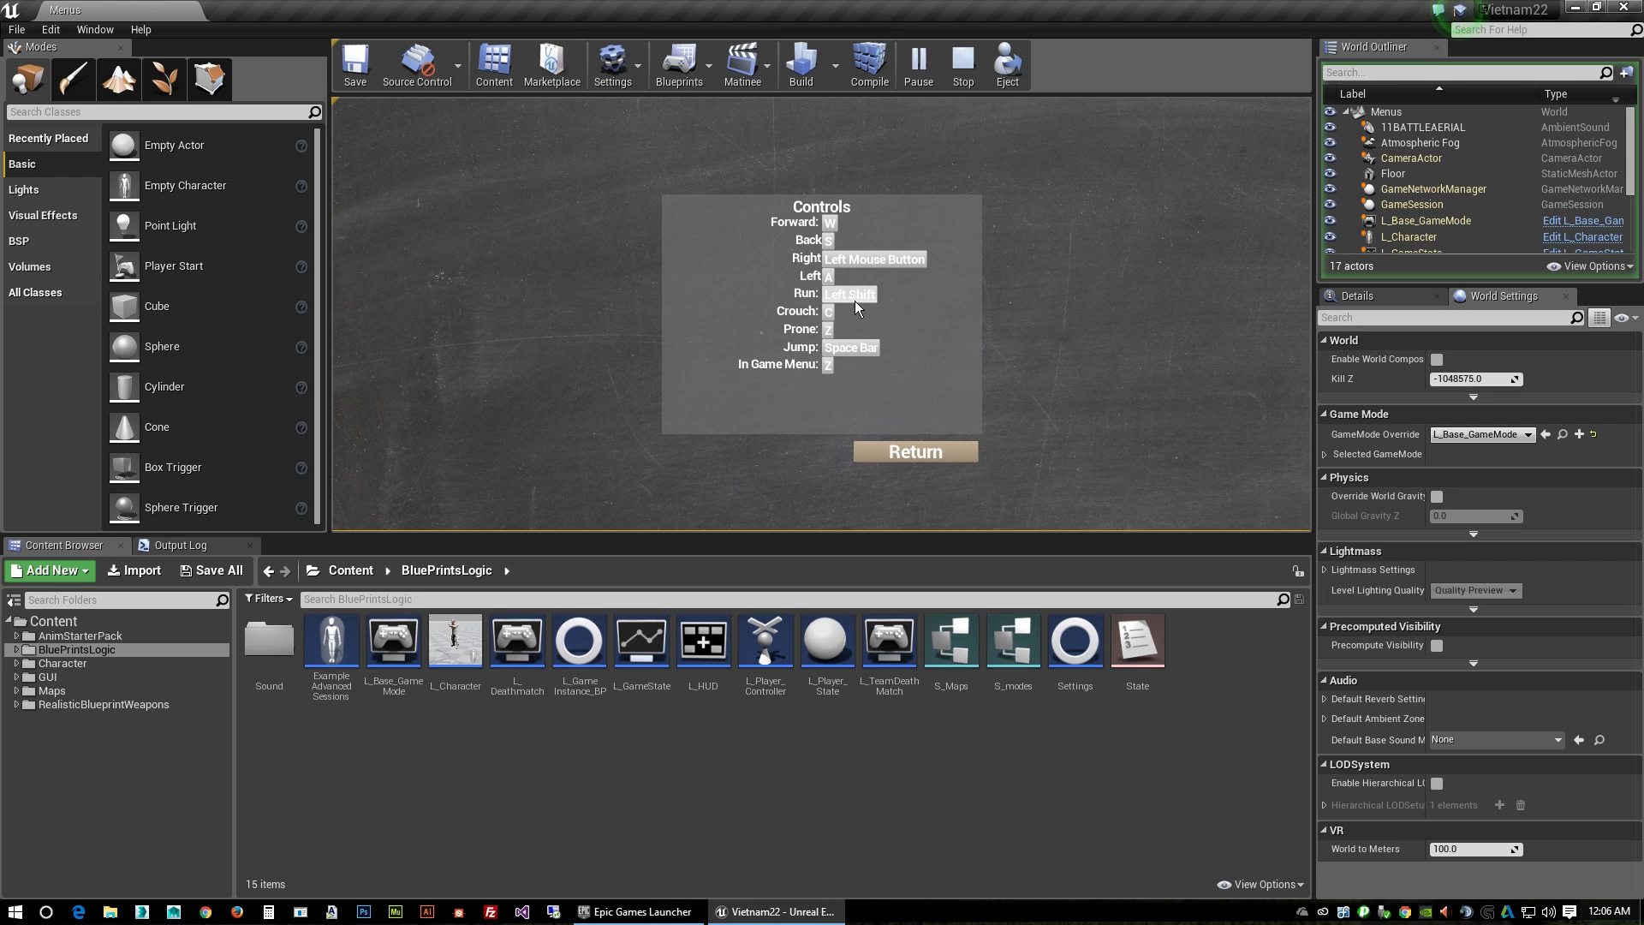
click(875, 259)
key(d)
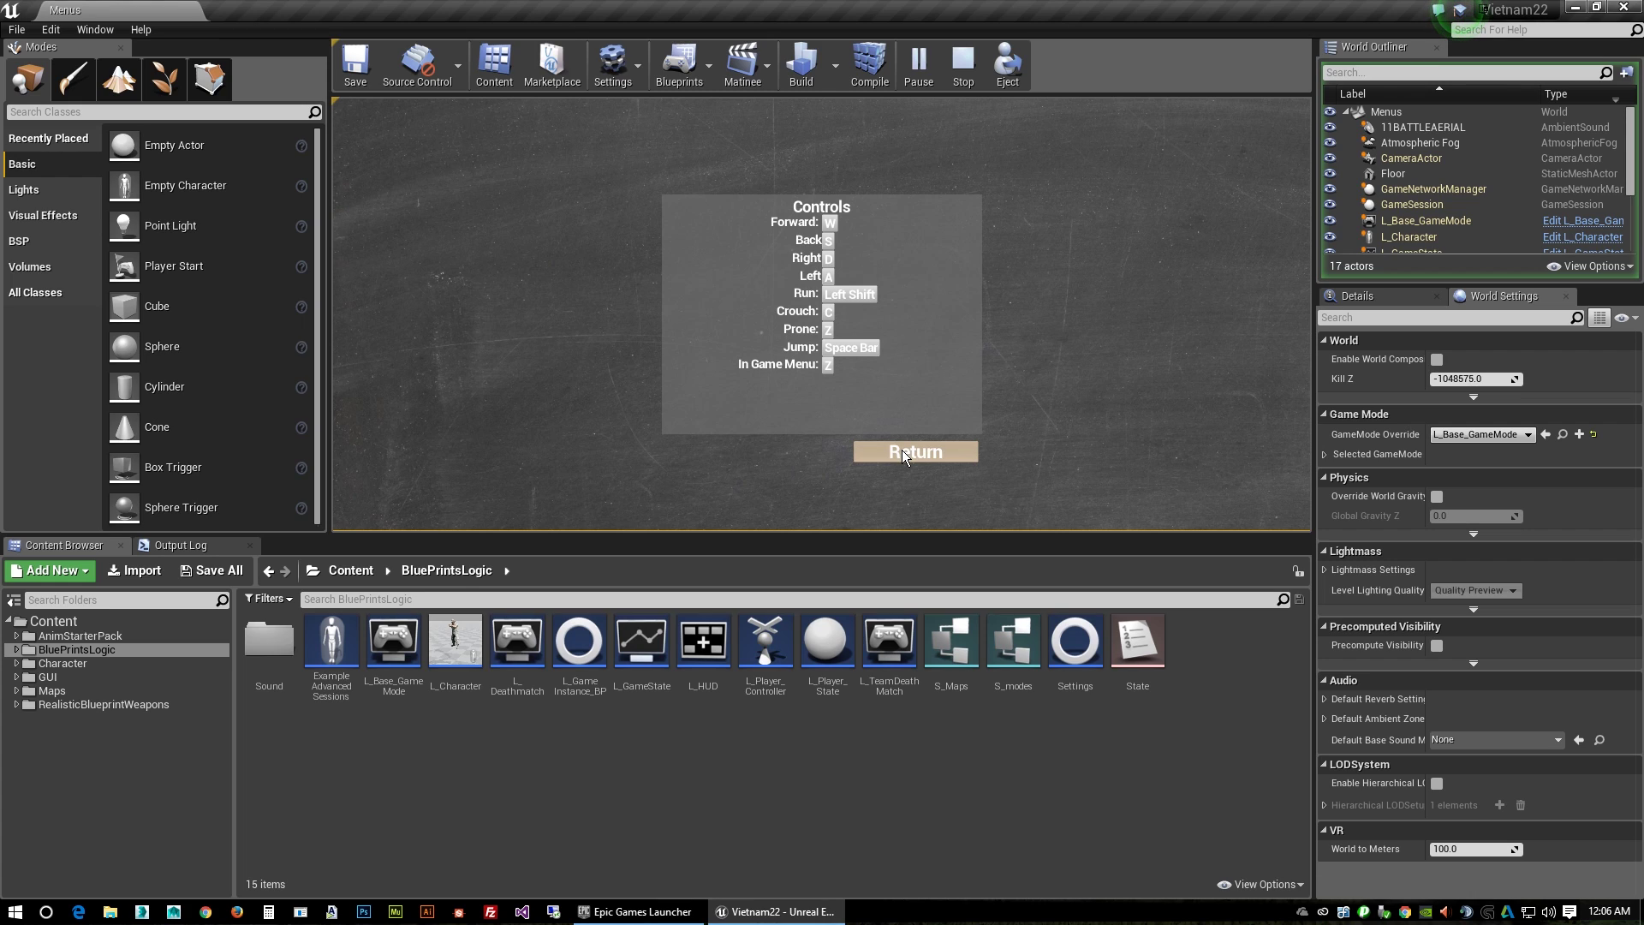
click(901, 450)
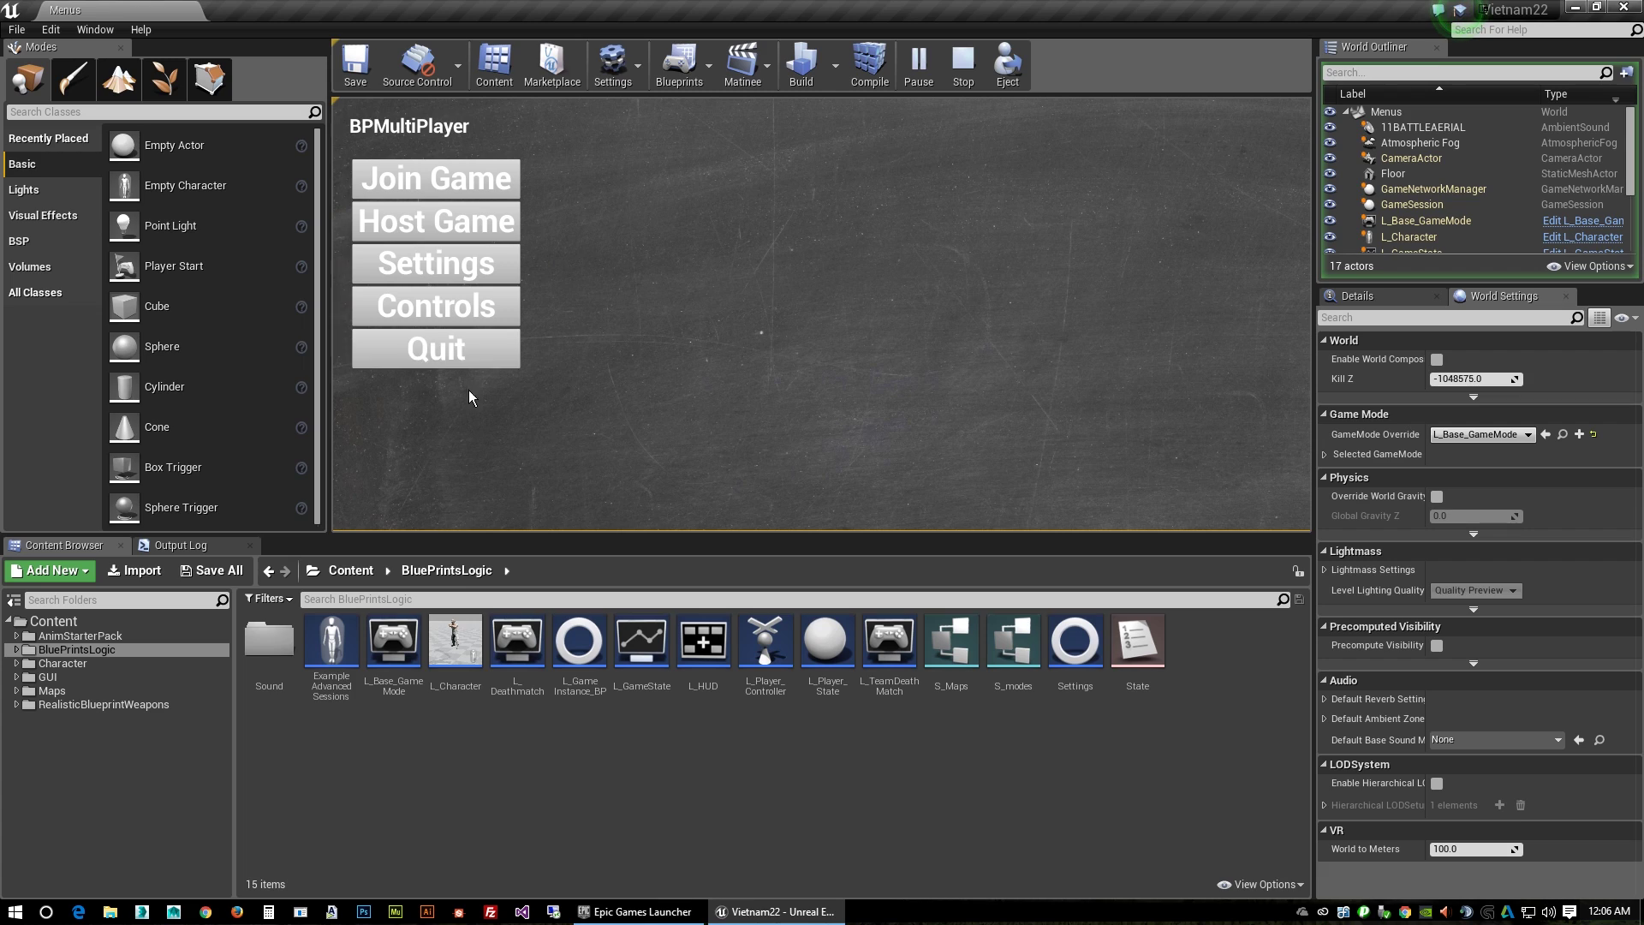
Host a match on FirstMap, then stop play and look around the Menus level.
click(493, 233)
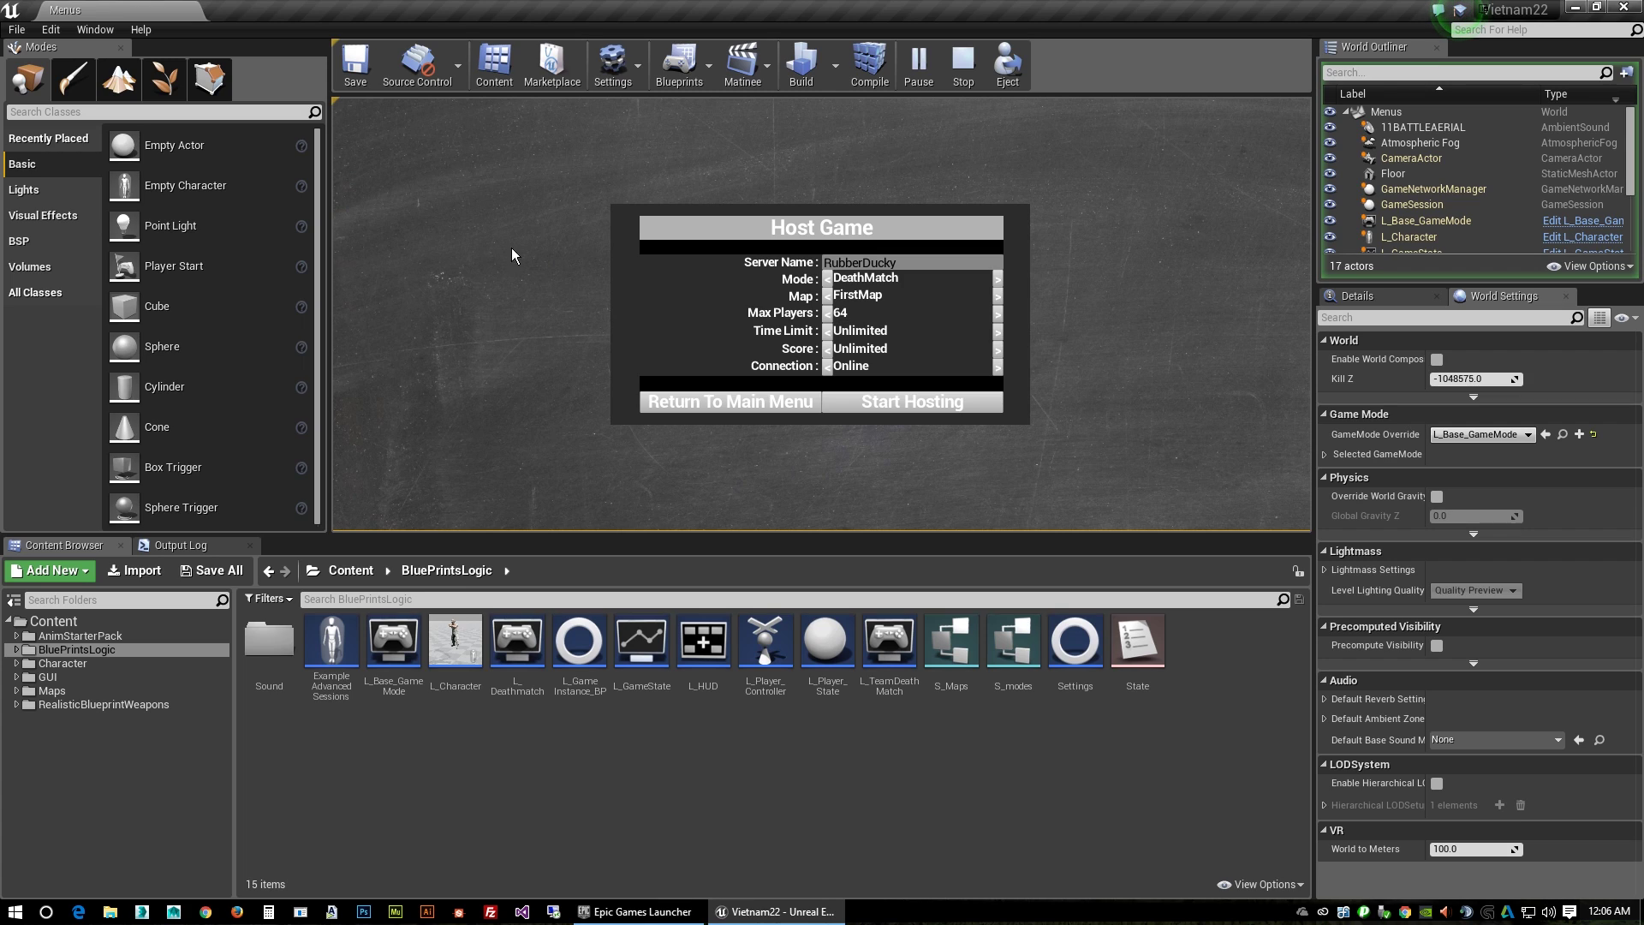
click(892, 400)
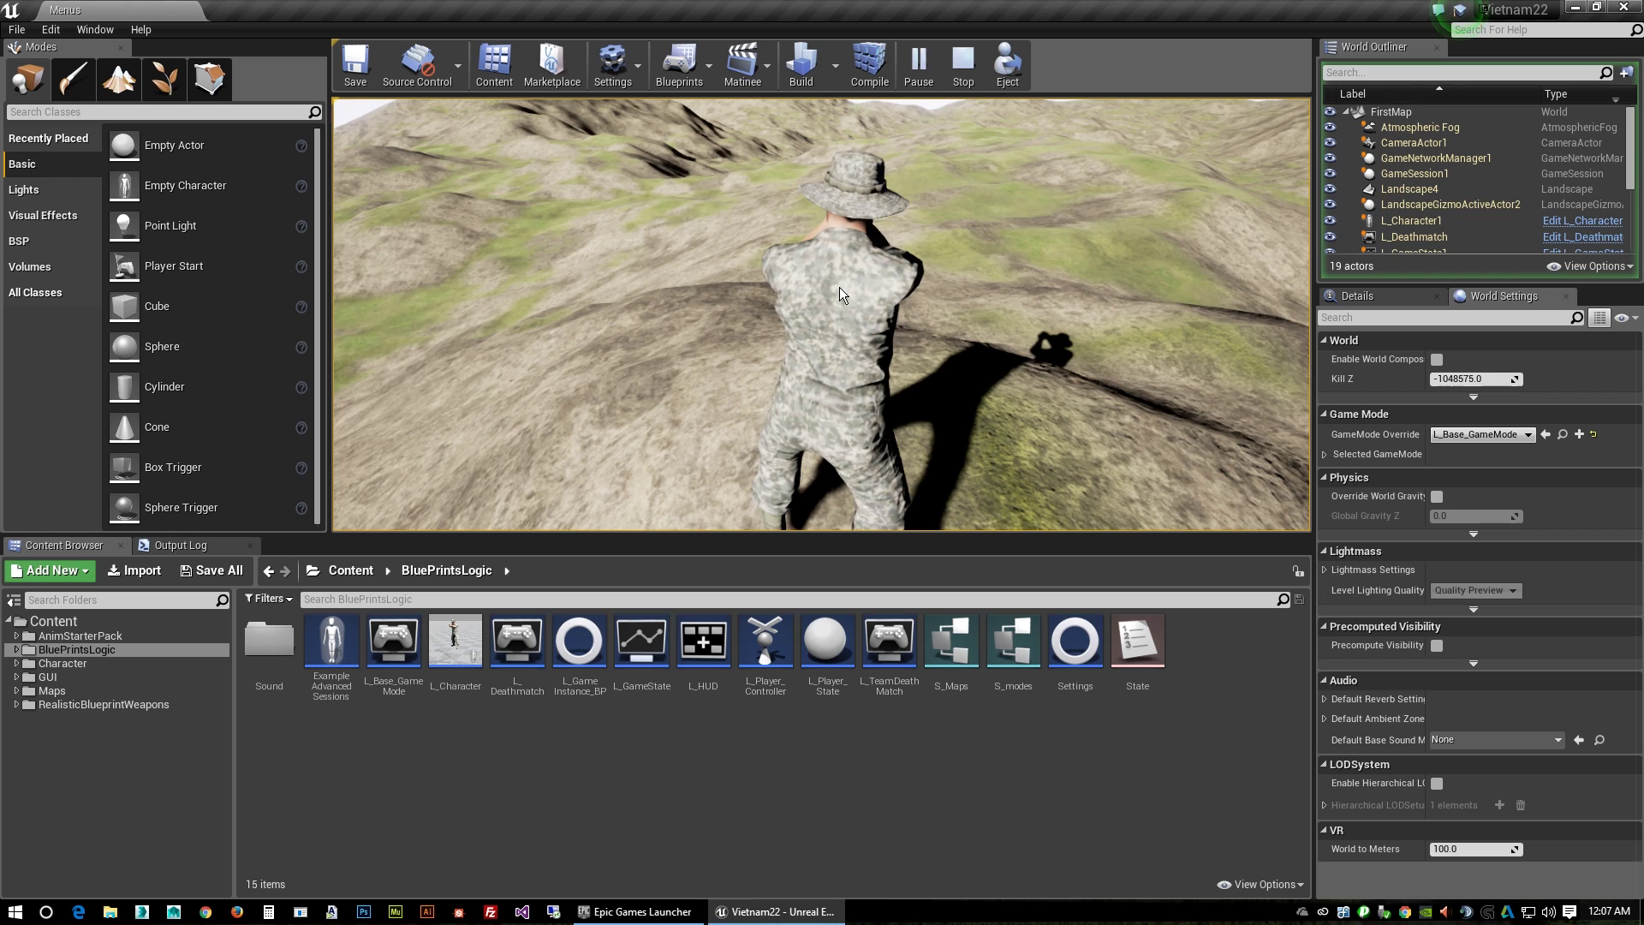
click(956, 65)
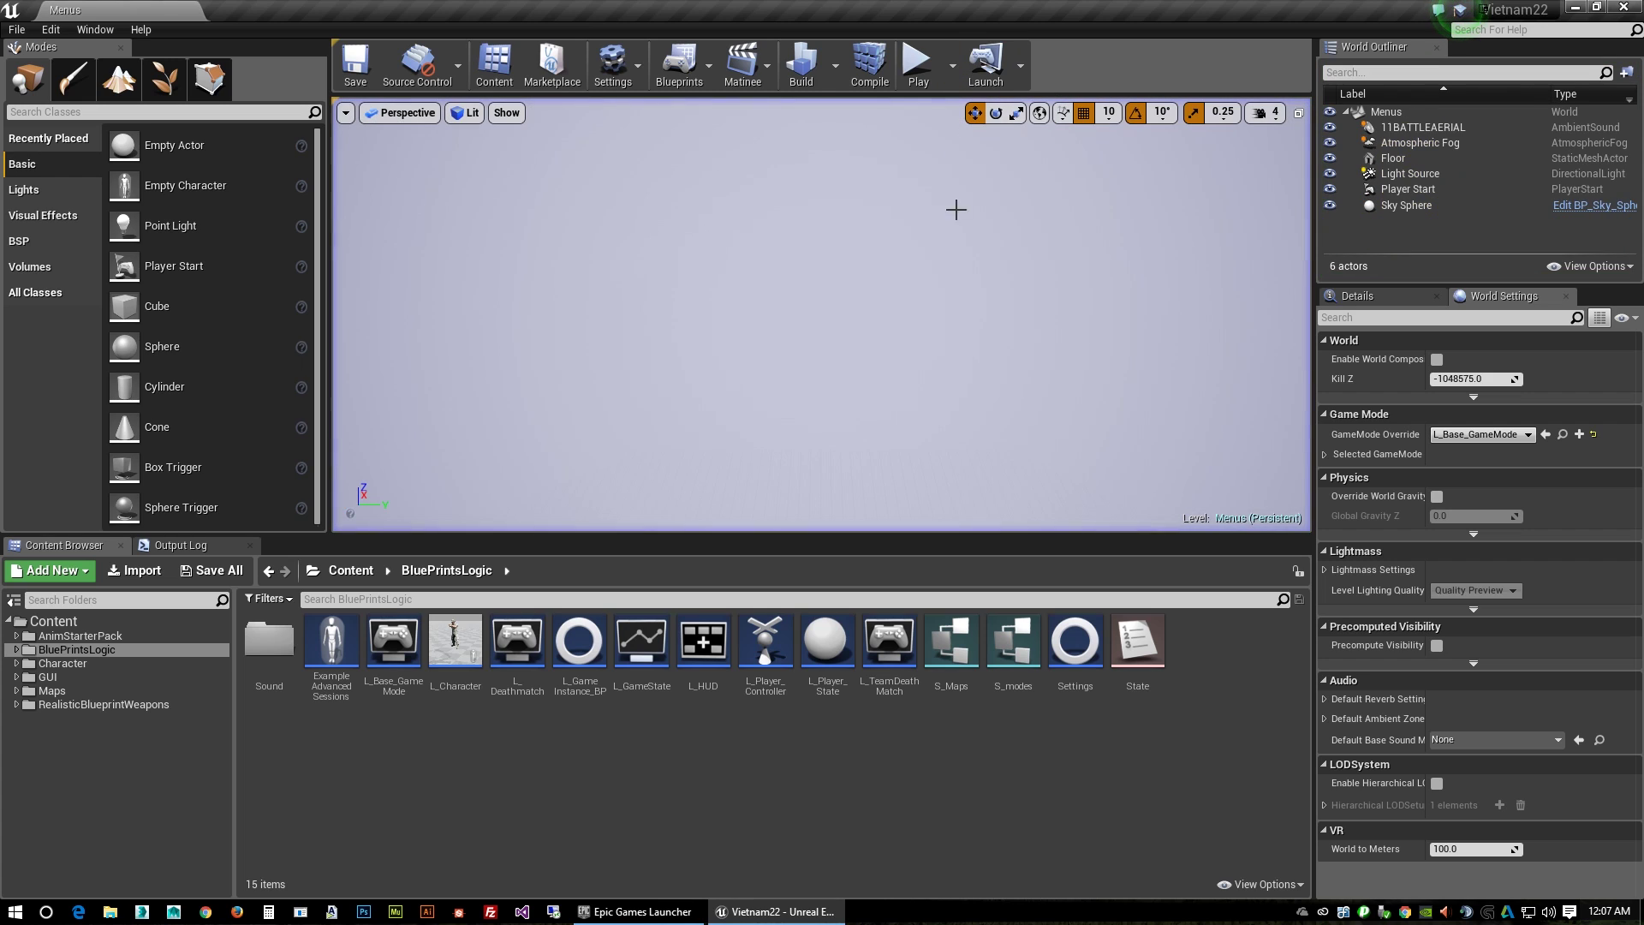
right_drag(805, 338, 805, 338)
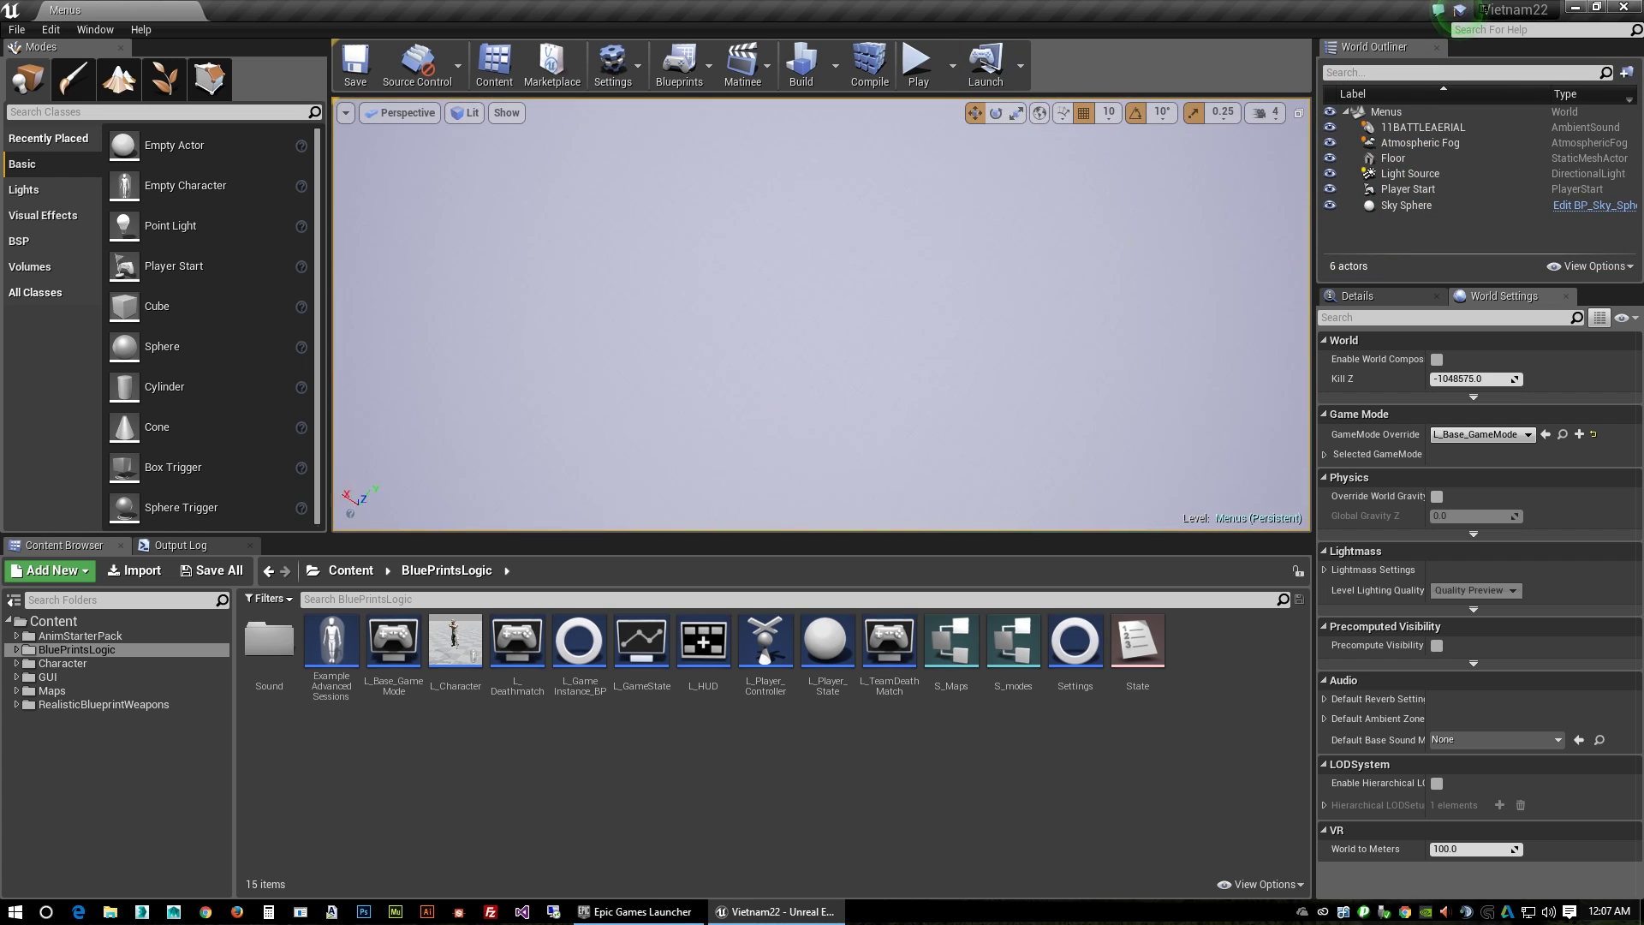
right_drag(837, 272, 837, 273)
right_drag(999, 229, 949, 276)
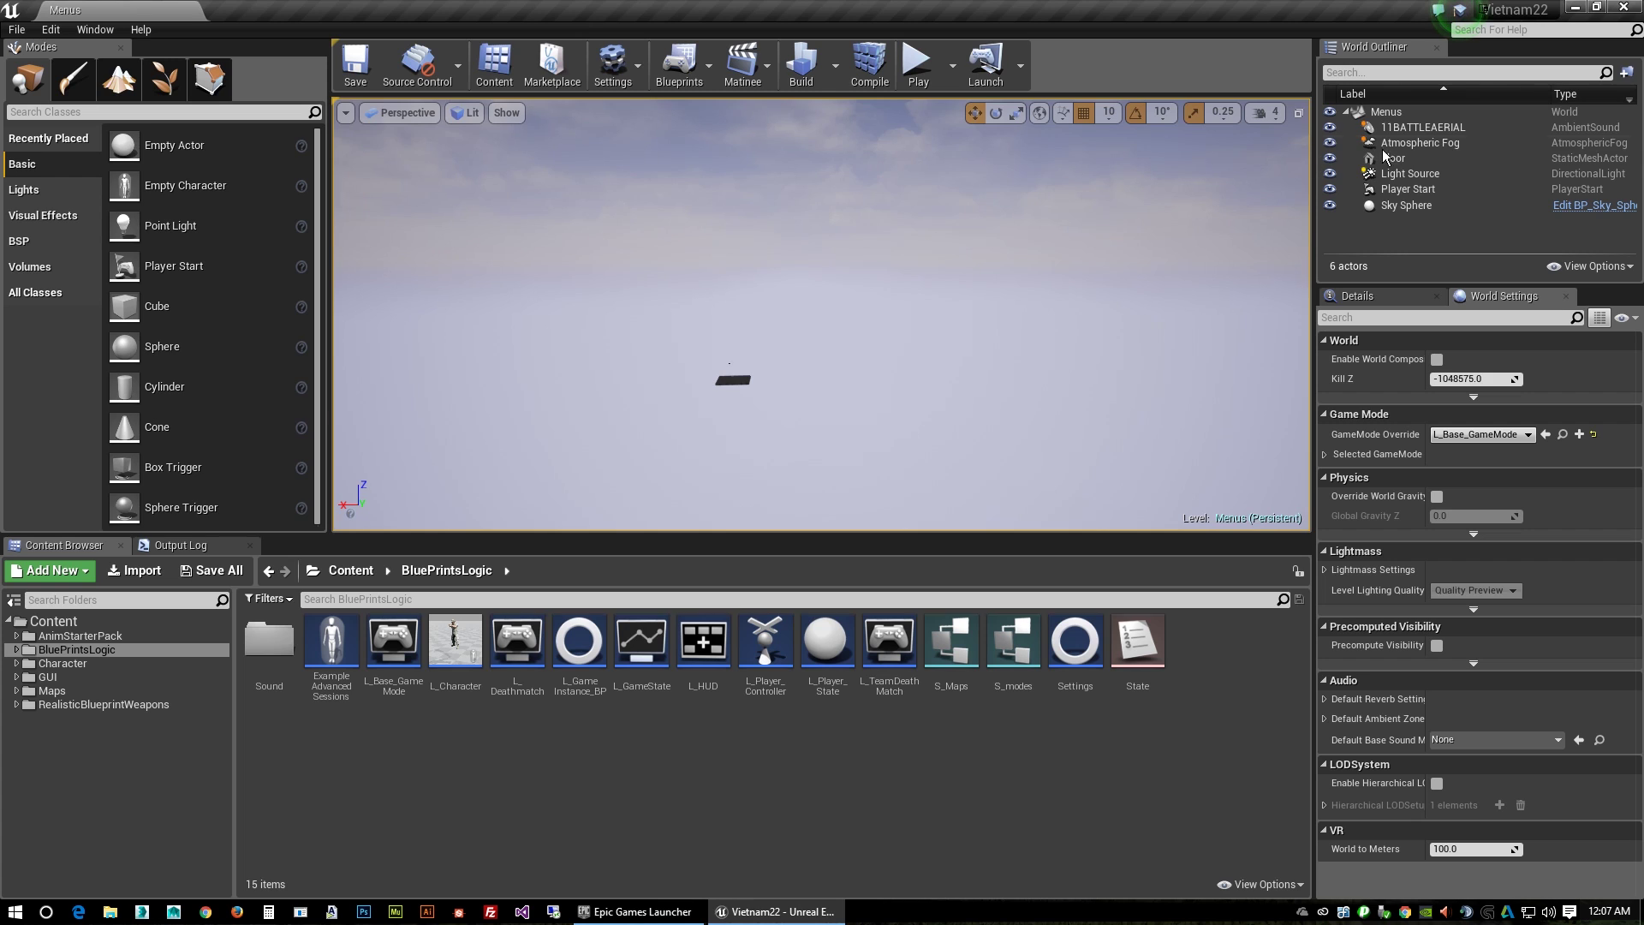
Minimize the editor and choose to clone Vietnam22 from its launcher options.
click(1576, 9)
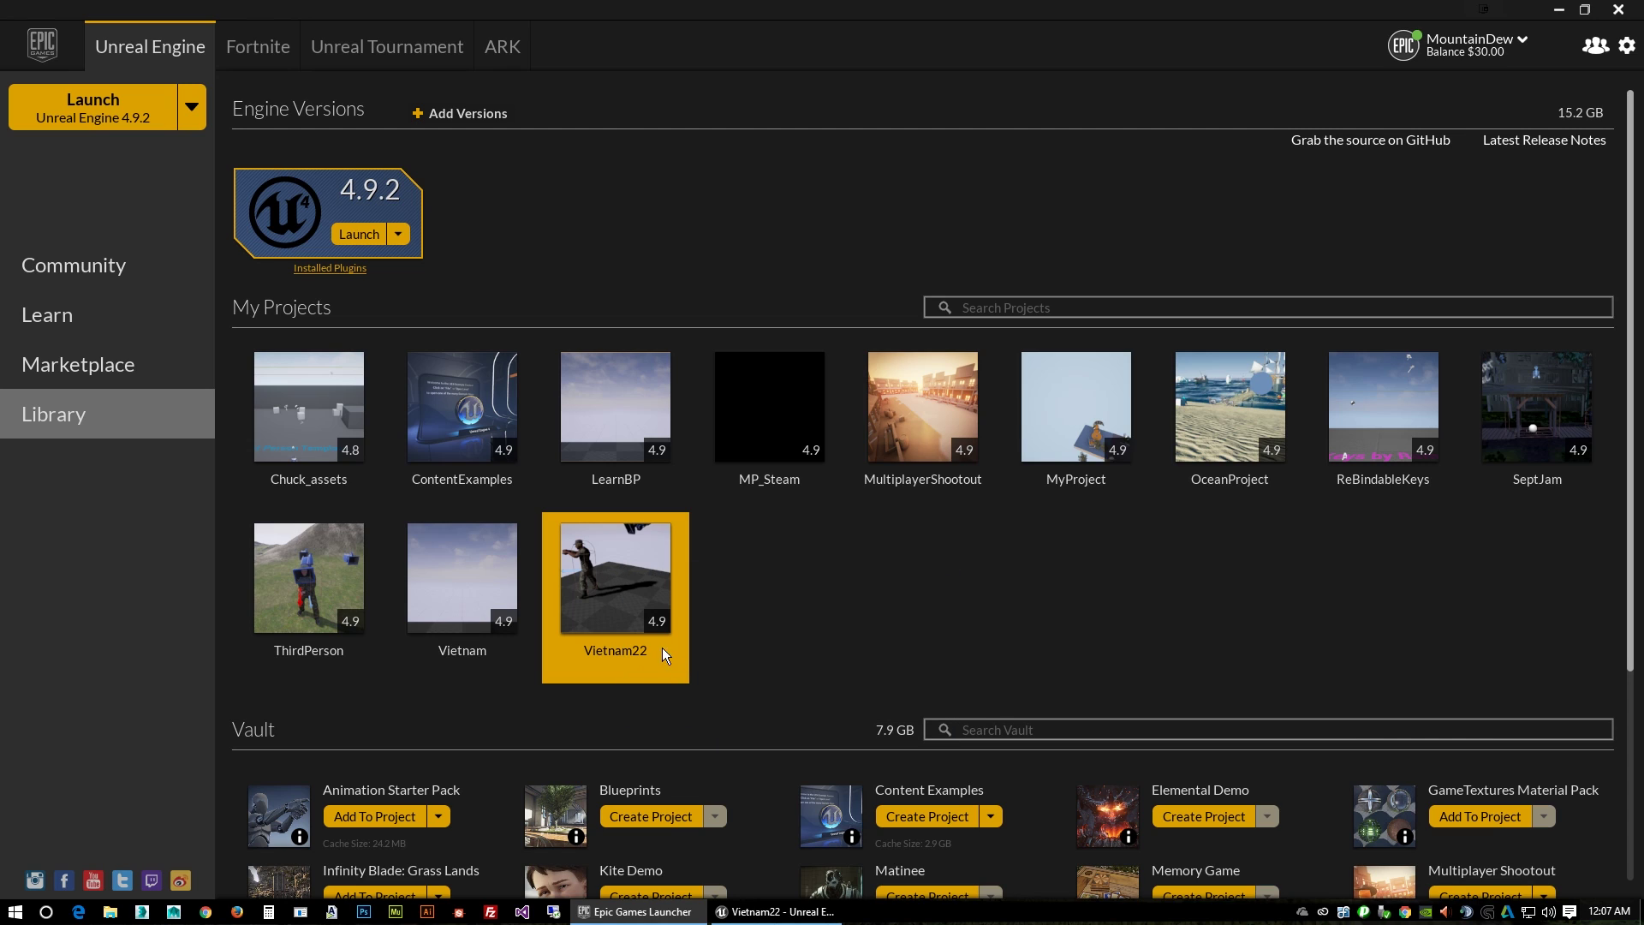
right_click(633, 564)
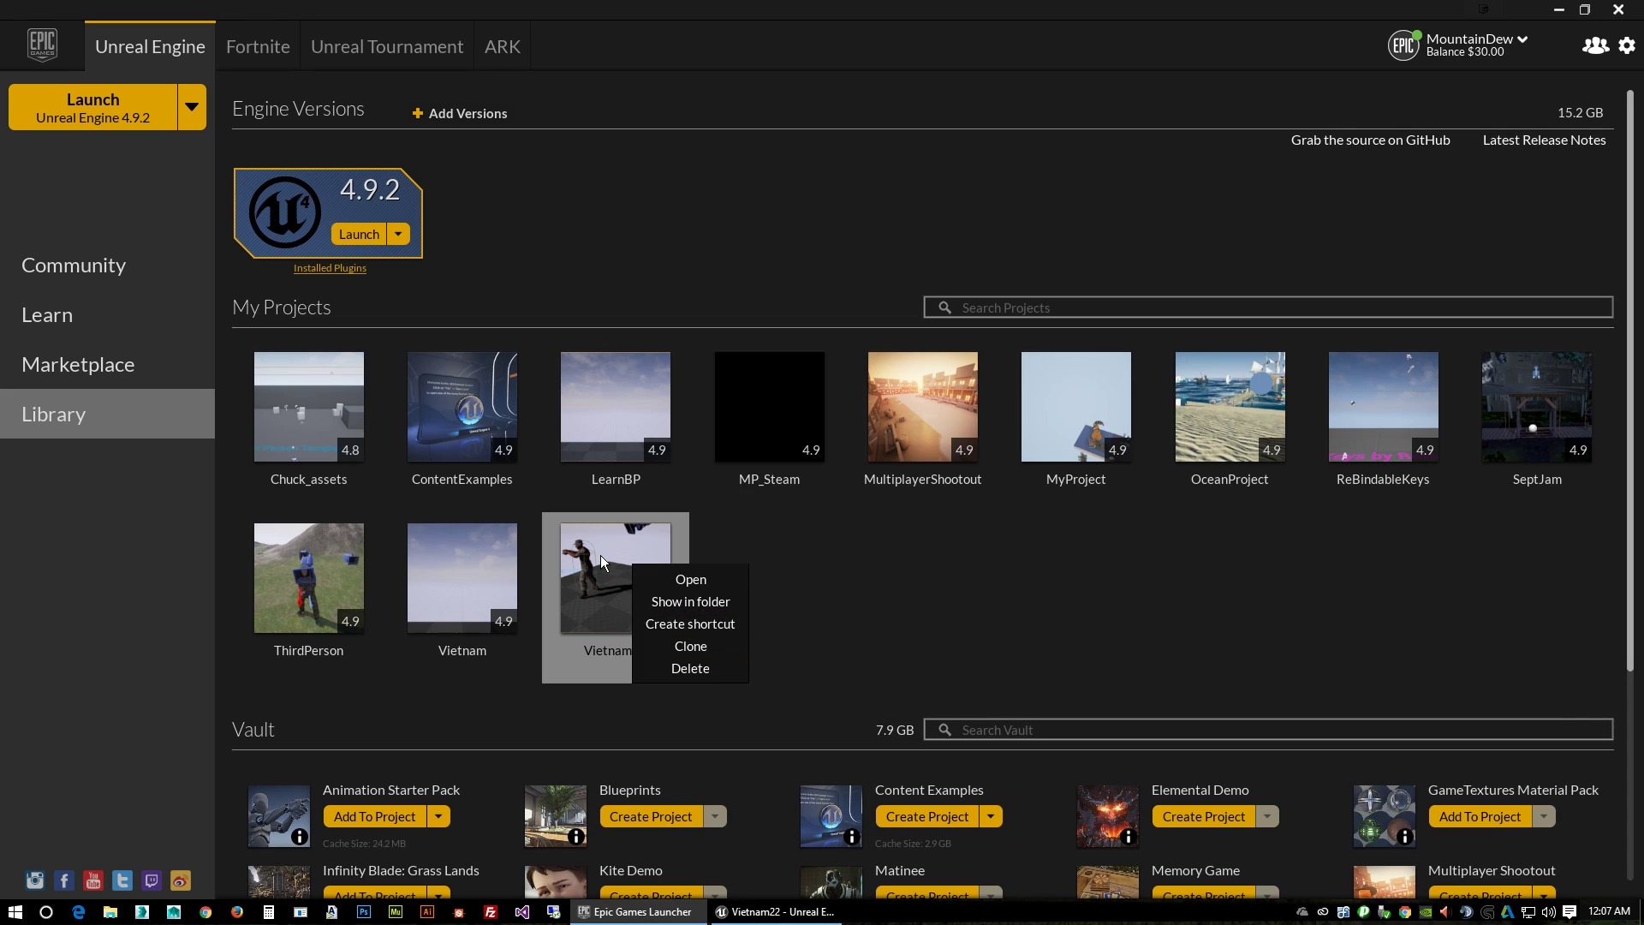
click(602, 561)
right_click(618, 591)
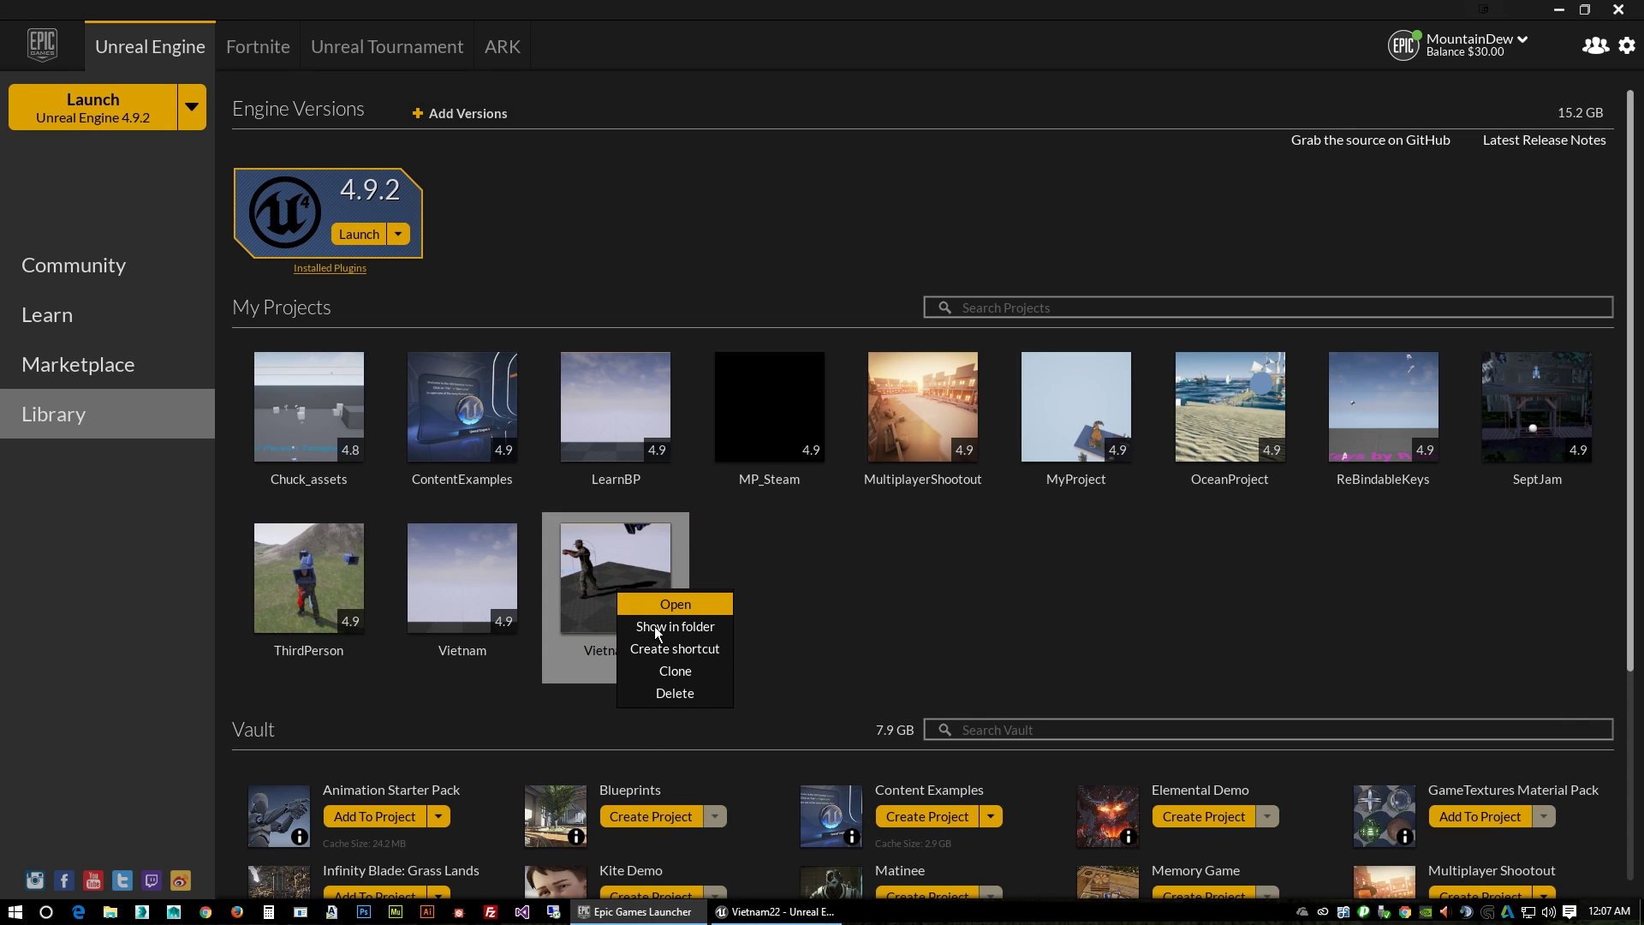
click(669, 673)
Name the clone YouTubeTut and create it, accepting the code-renaming warning.
drag(686, 419, 581, 428)
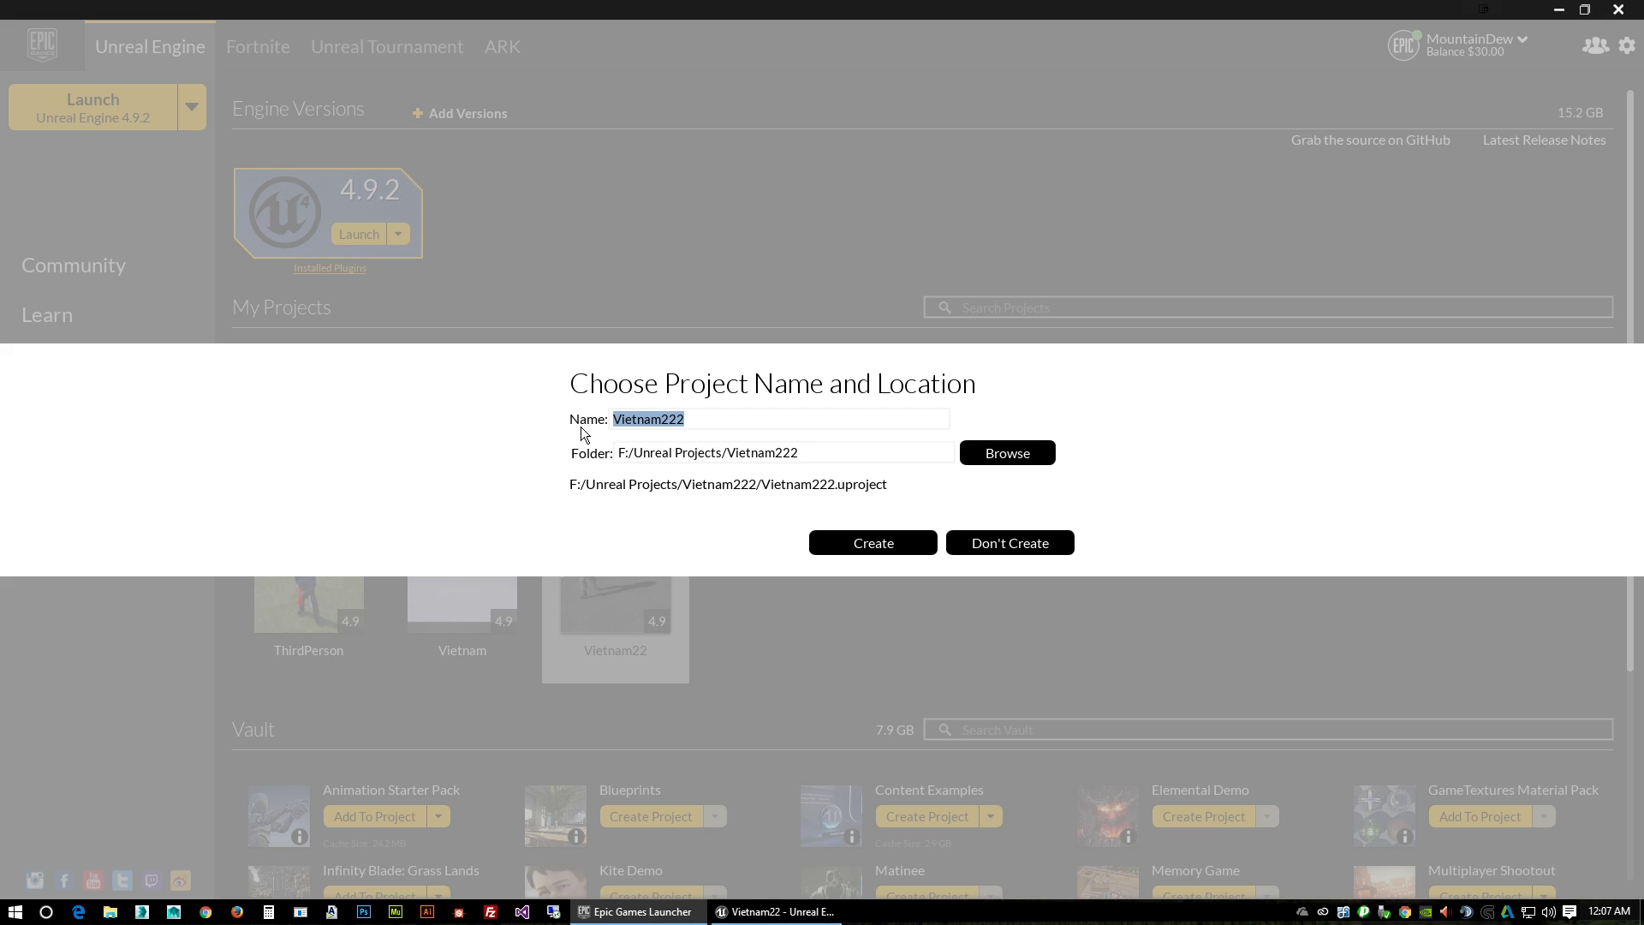
text(!Y)
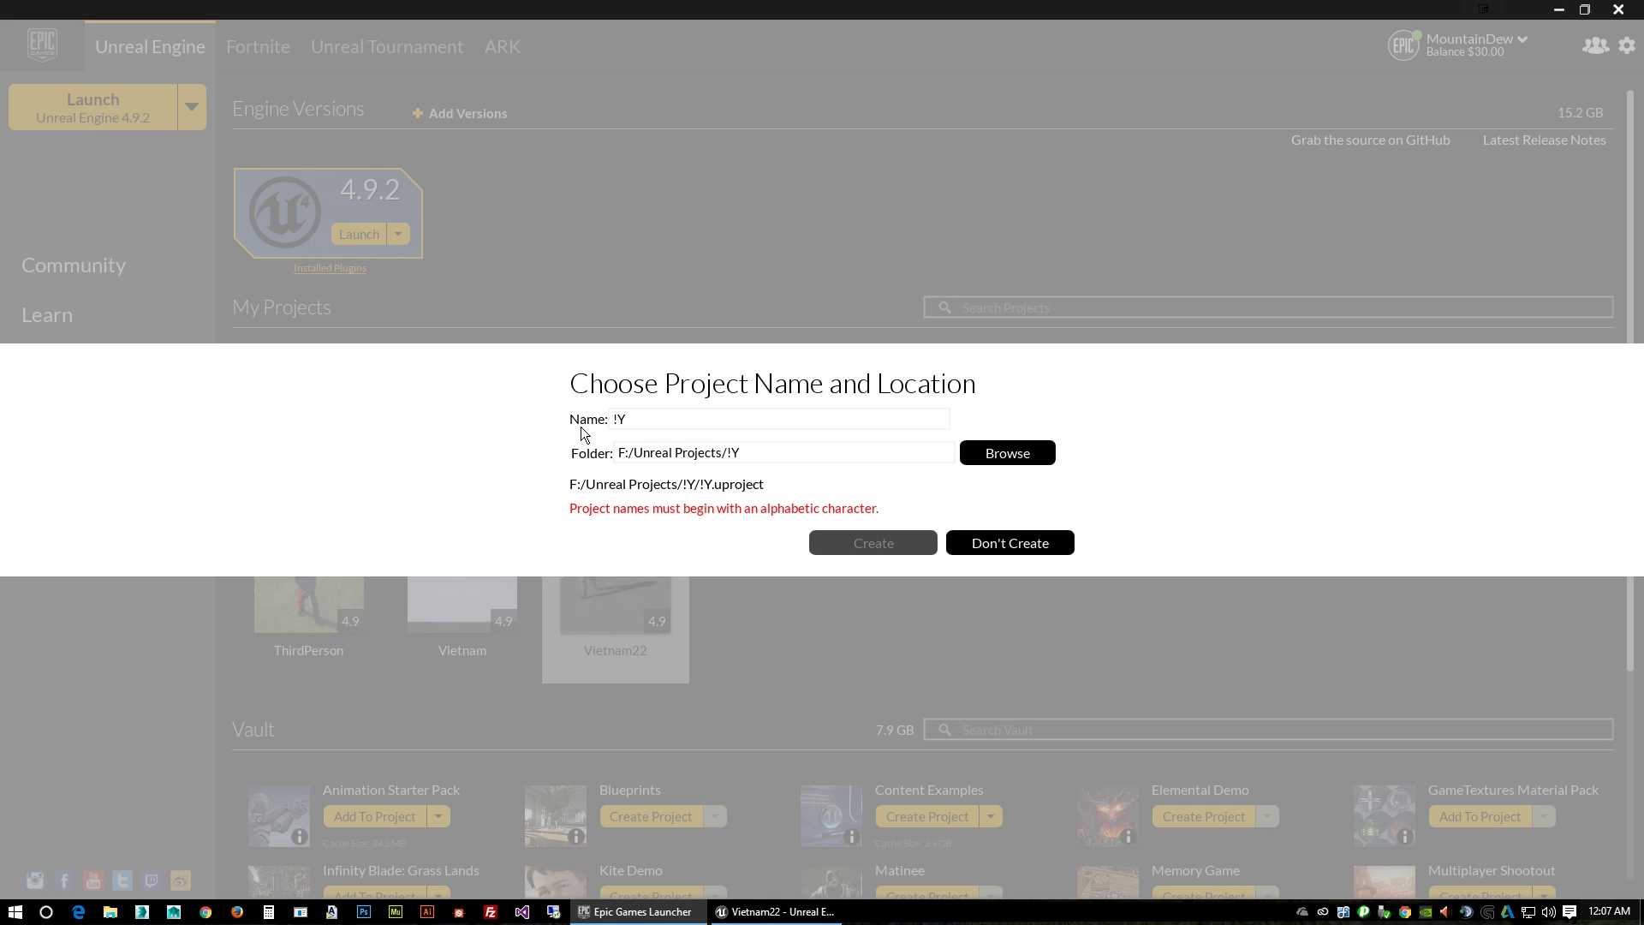
text(ouTube)
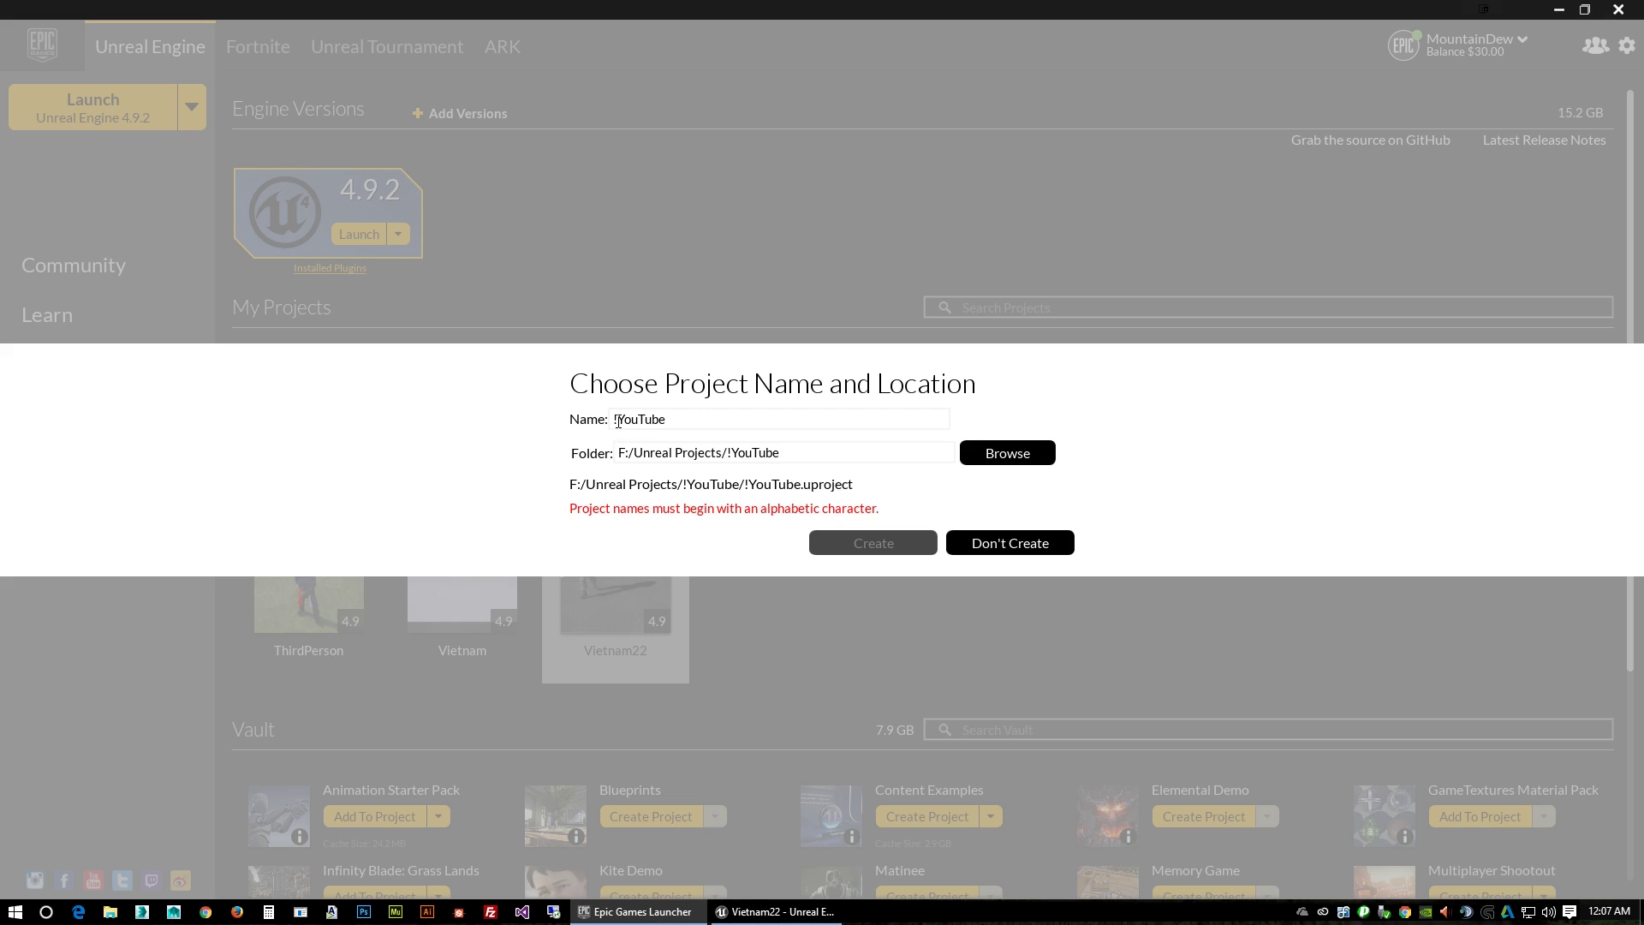
key(BackSpace)
text(1)
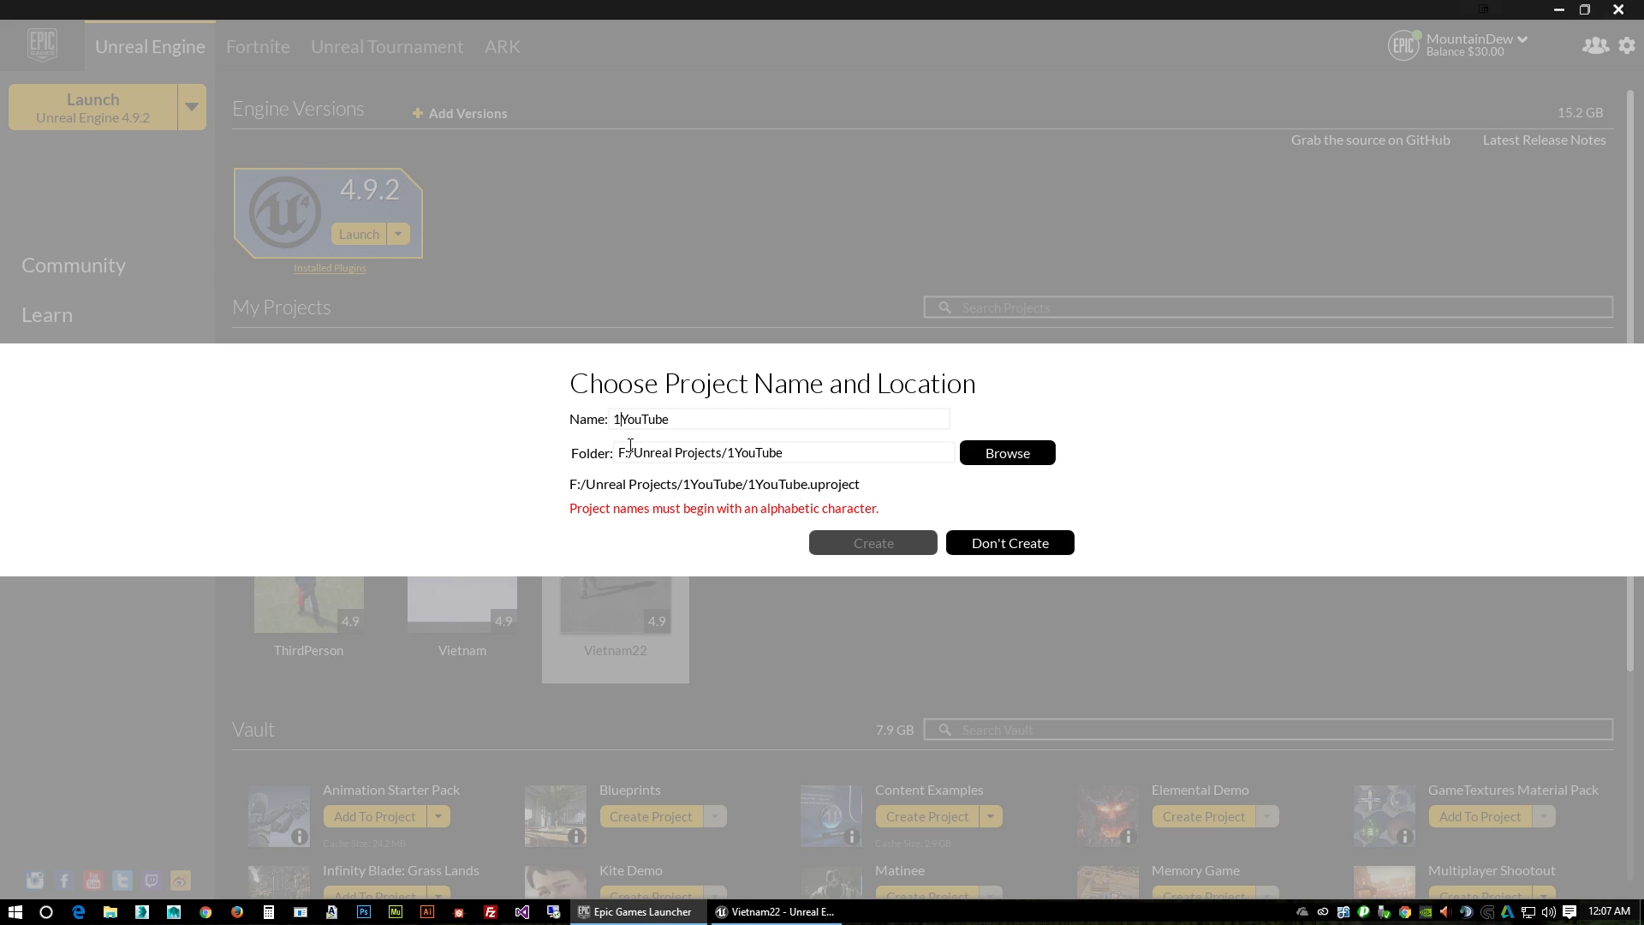
key(BackSpace)
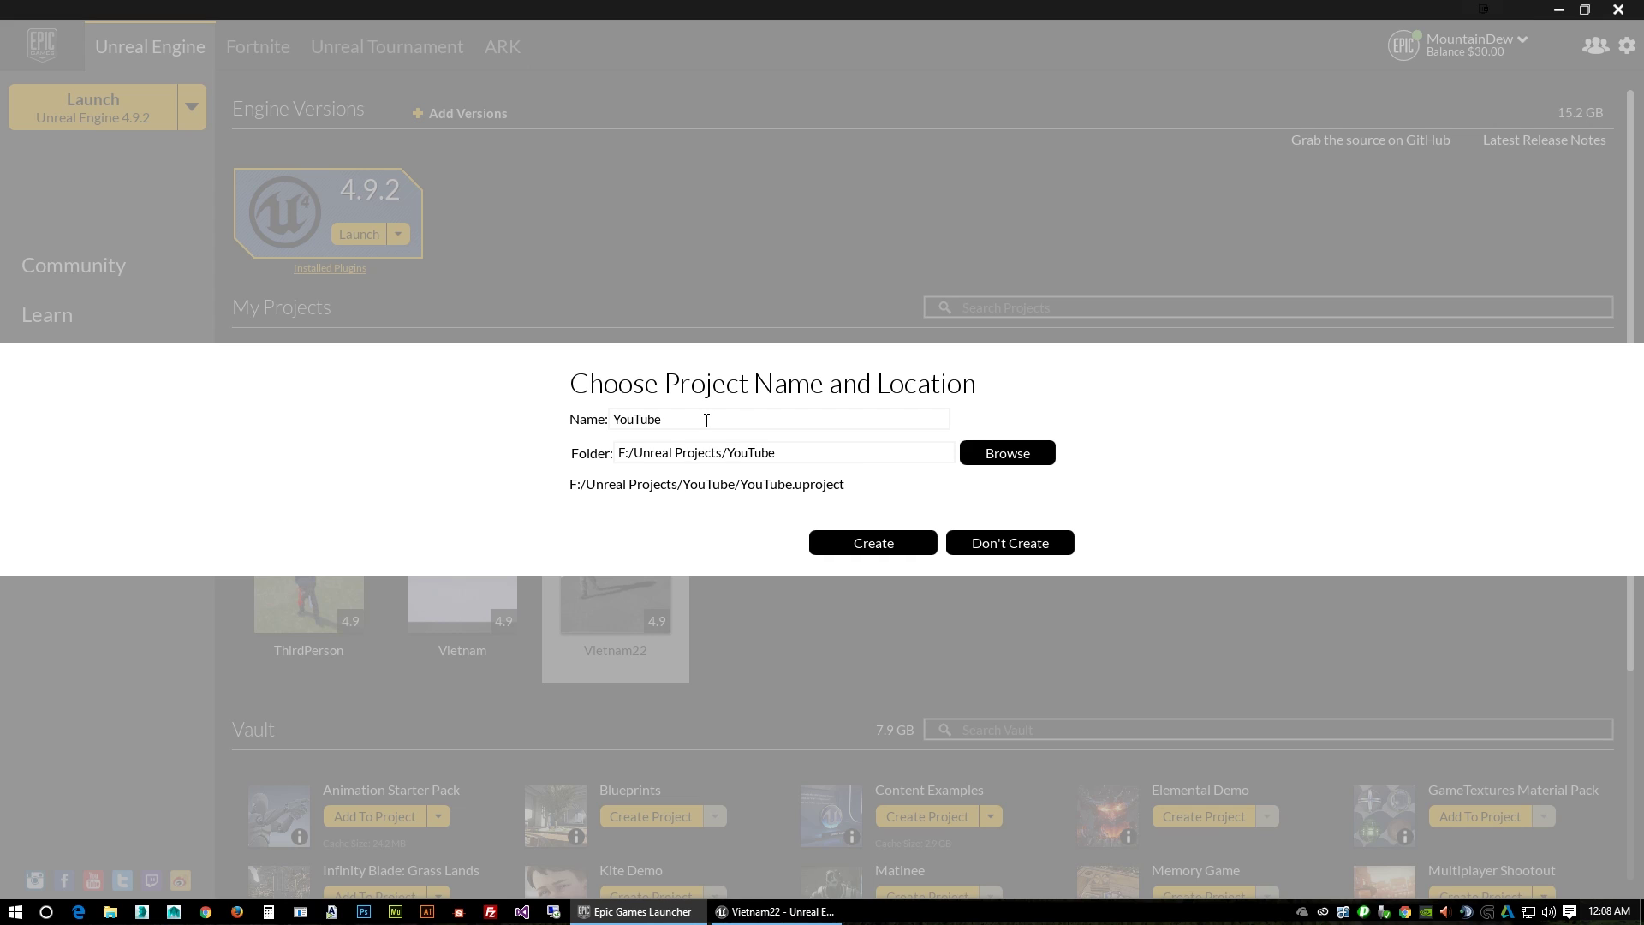
text(Tut)
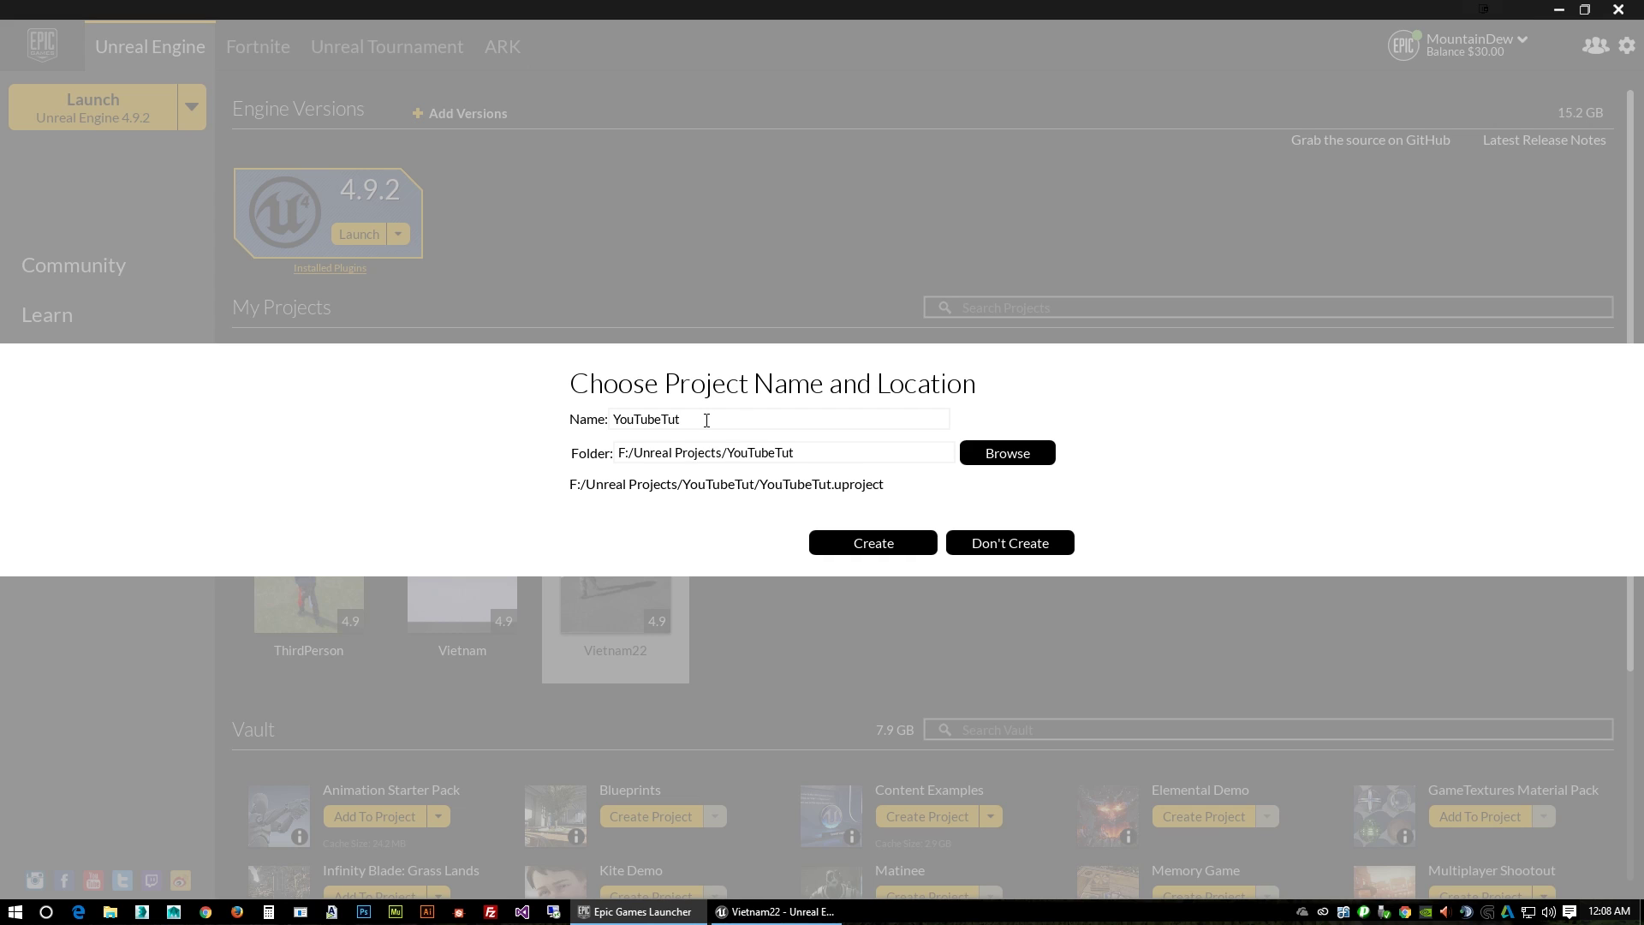
click(857, 549)
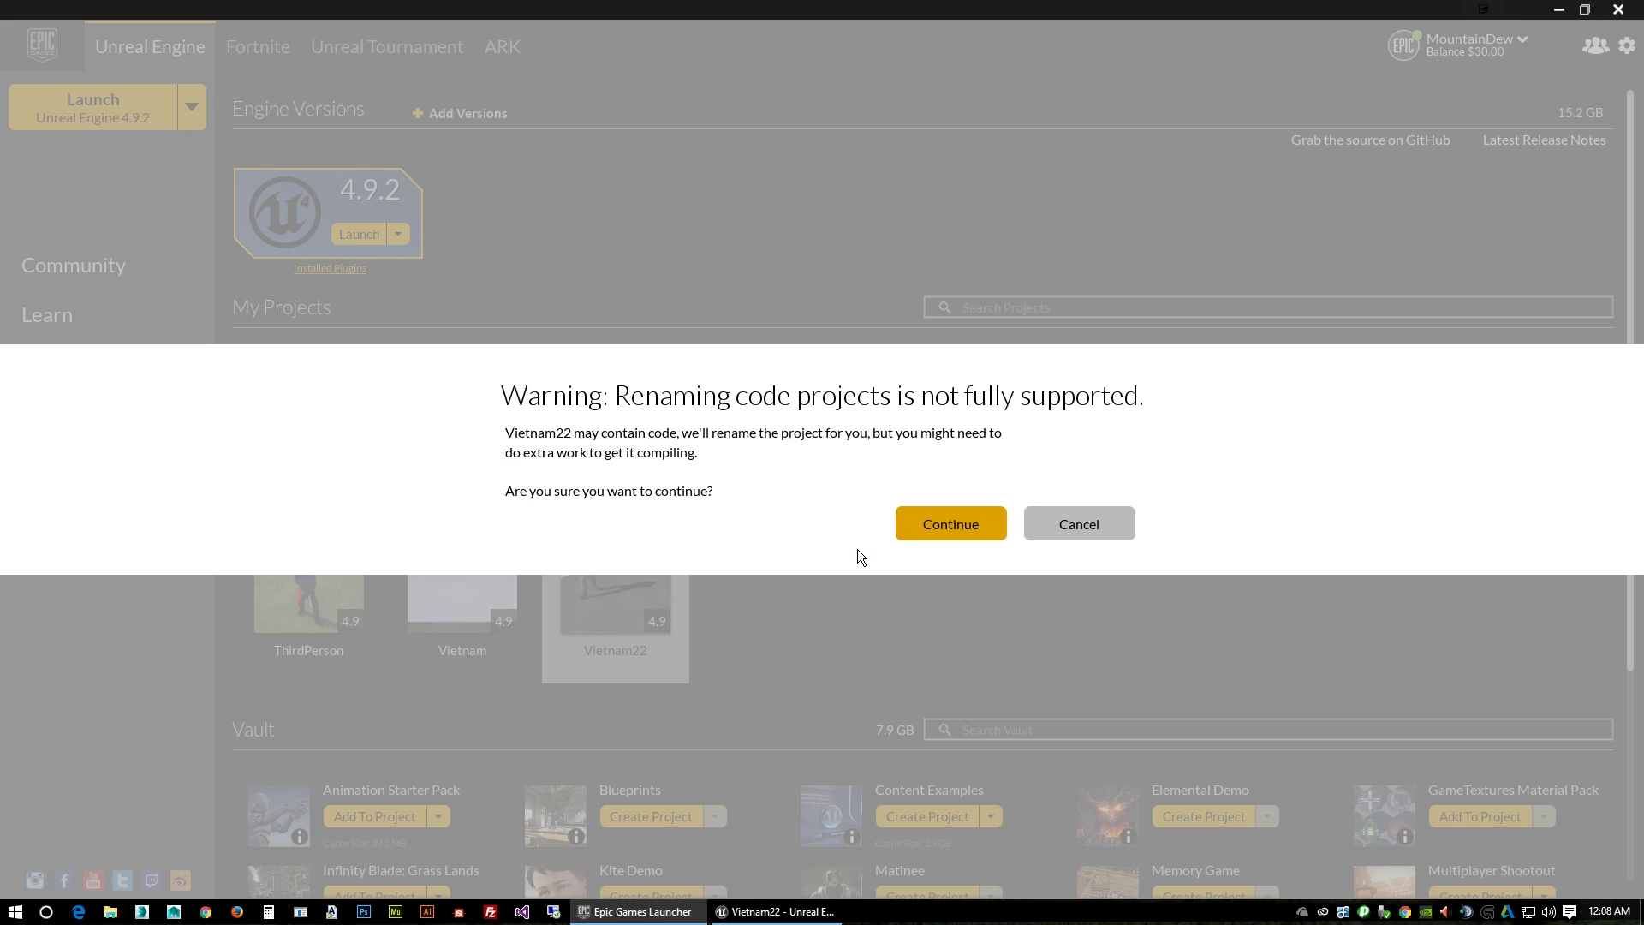
click(951, 524)
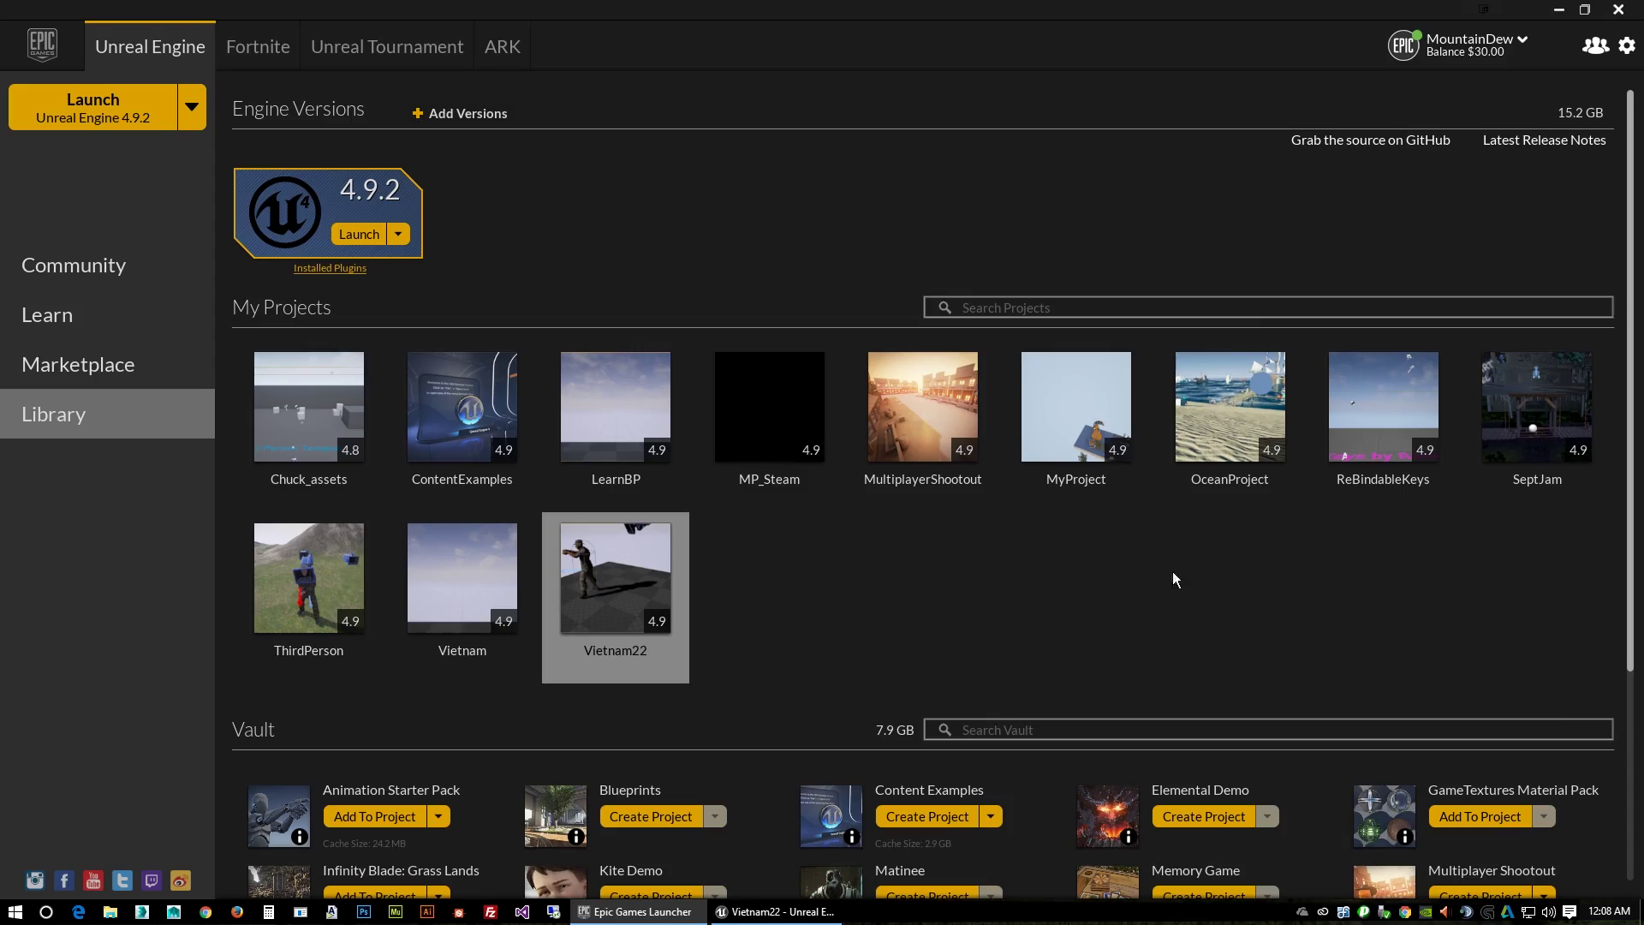
Restart the Epic Games Launcher and show the Library listing YouTubeTut.
click(1619, 9)
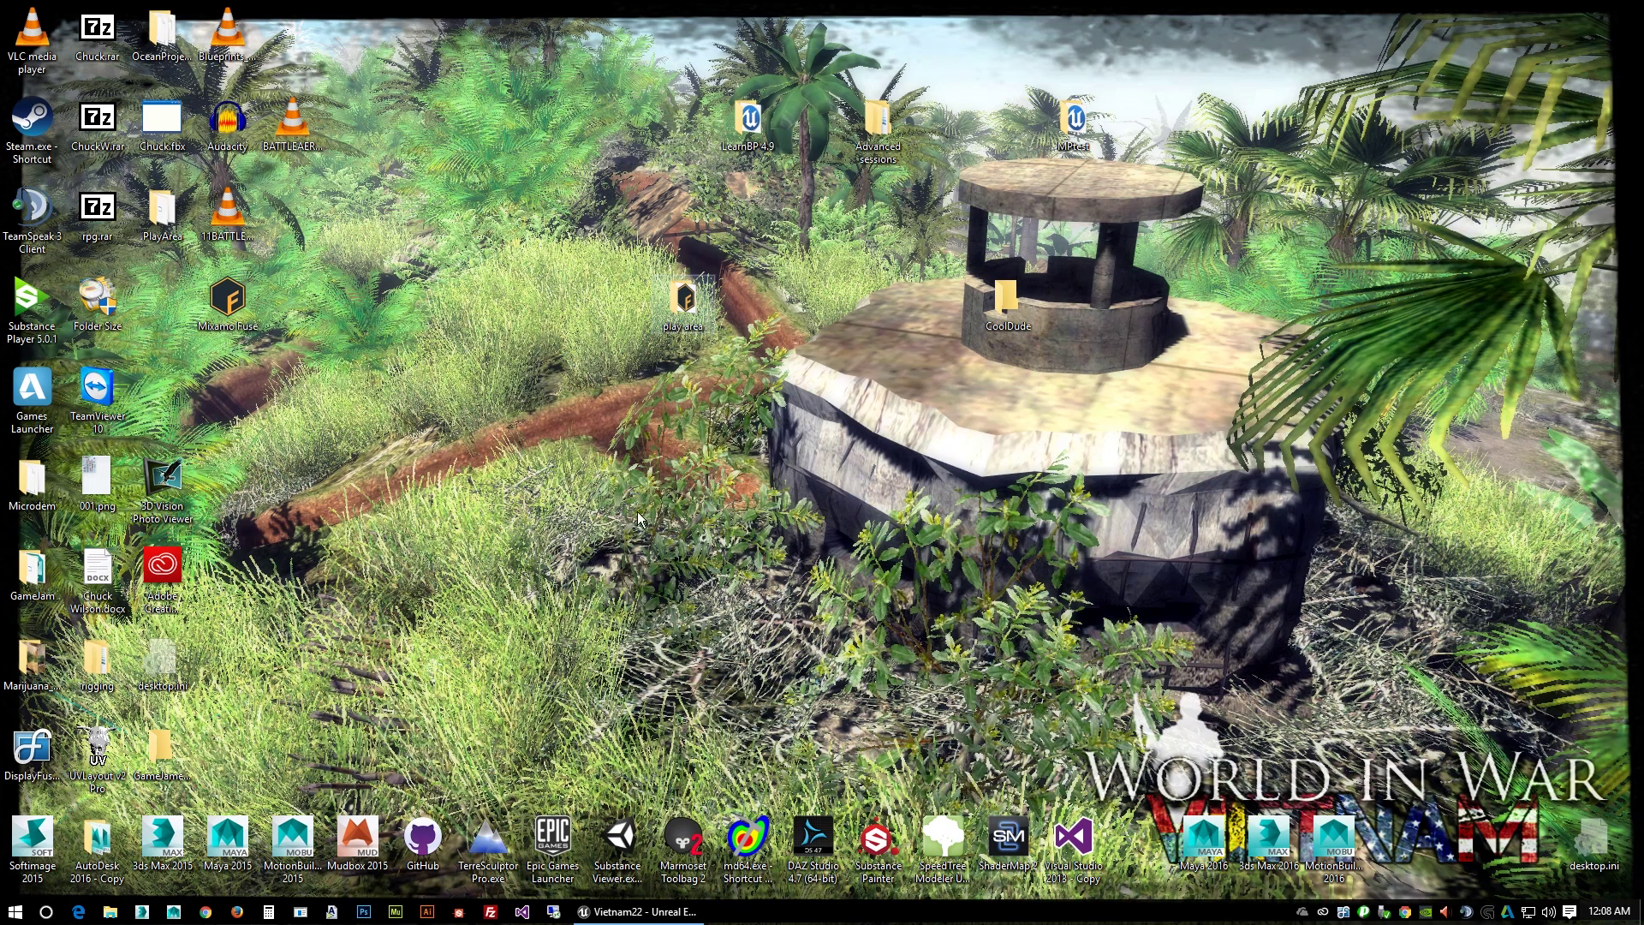
double_click(544, 841)
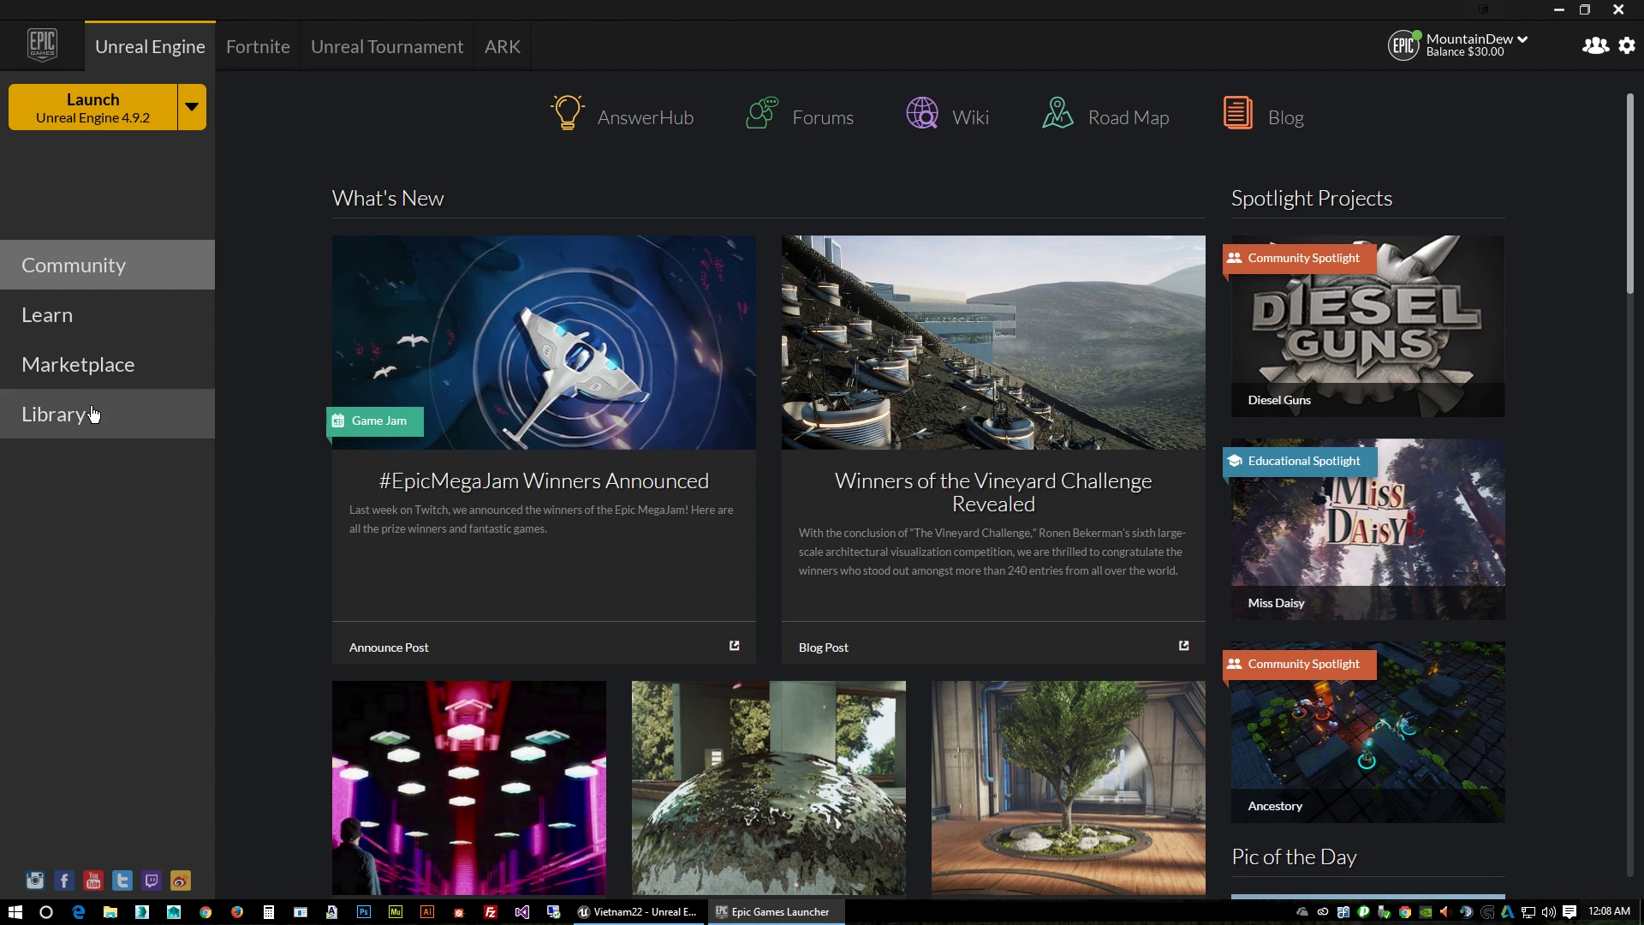
click(93, 414)
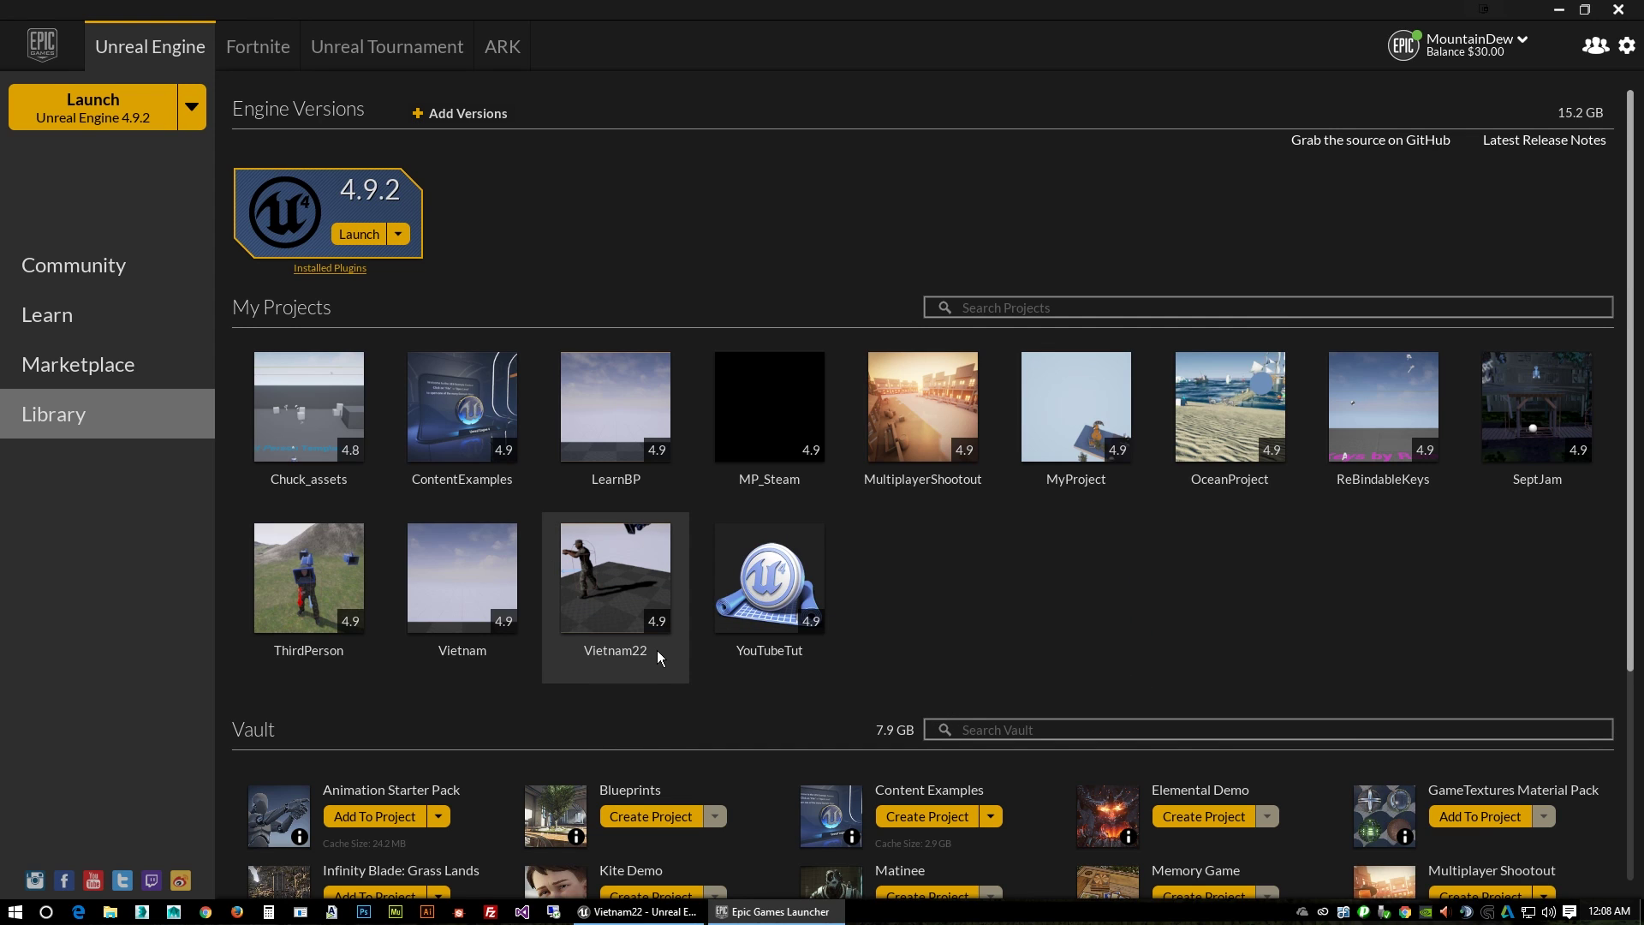
Open YouTubeTut and remove invalid variables from MM_C_Action and MM_C_Axis.
double_click(757, 574)
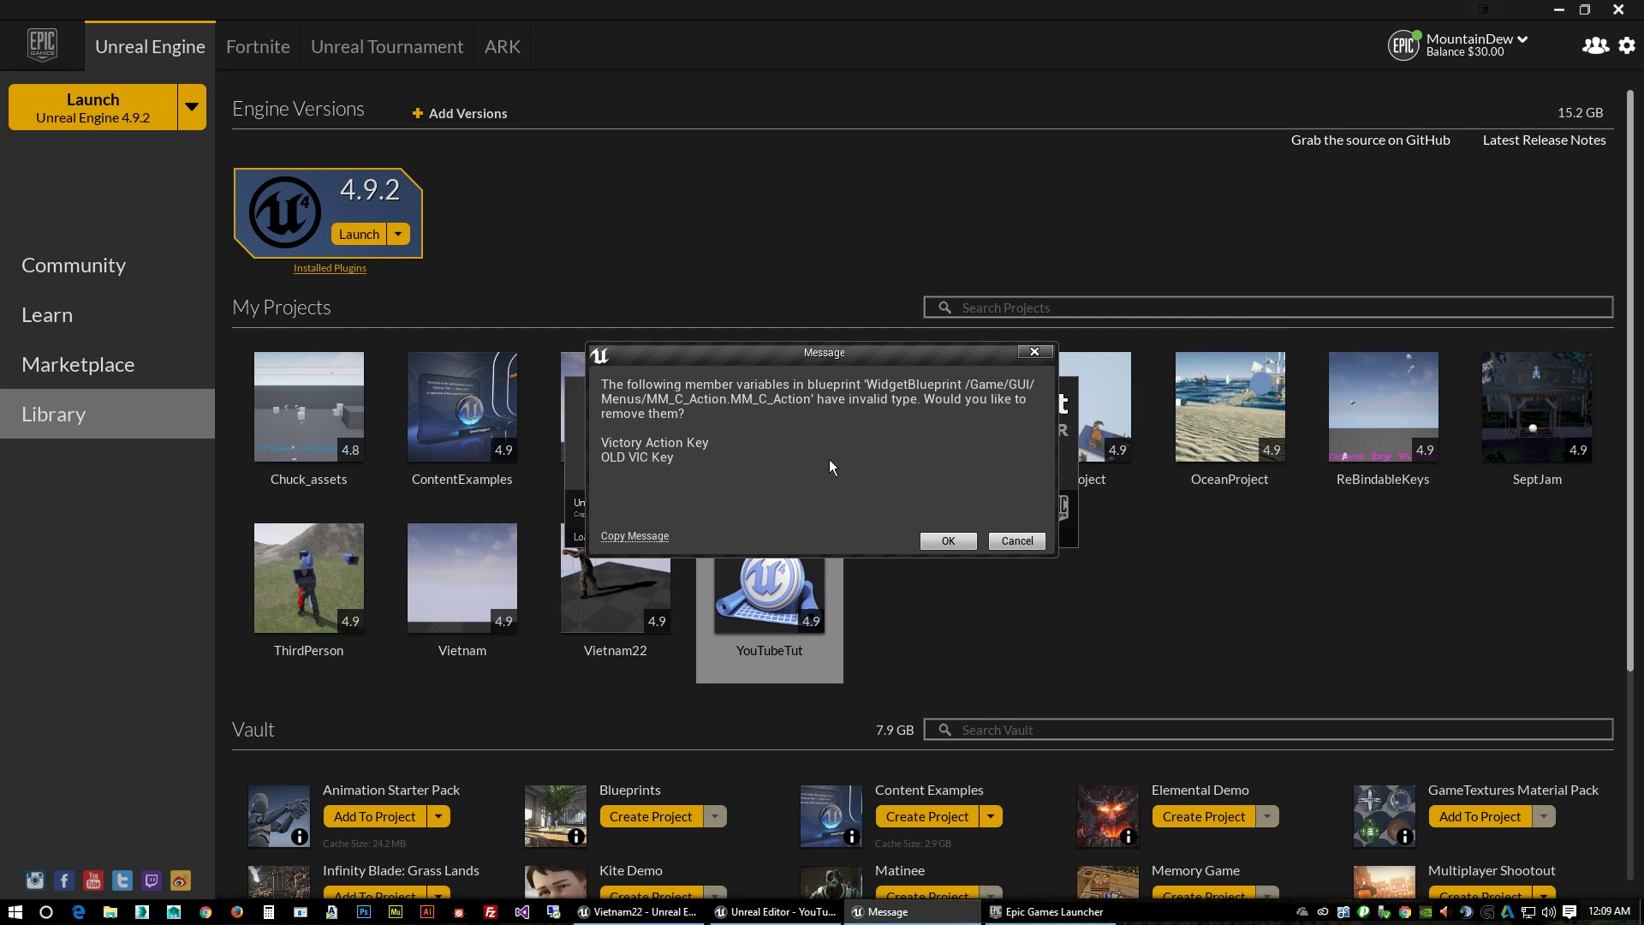
click(949, 541)
click(948, 541)
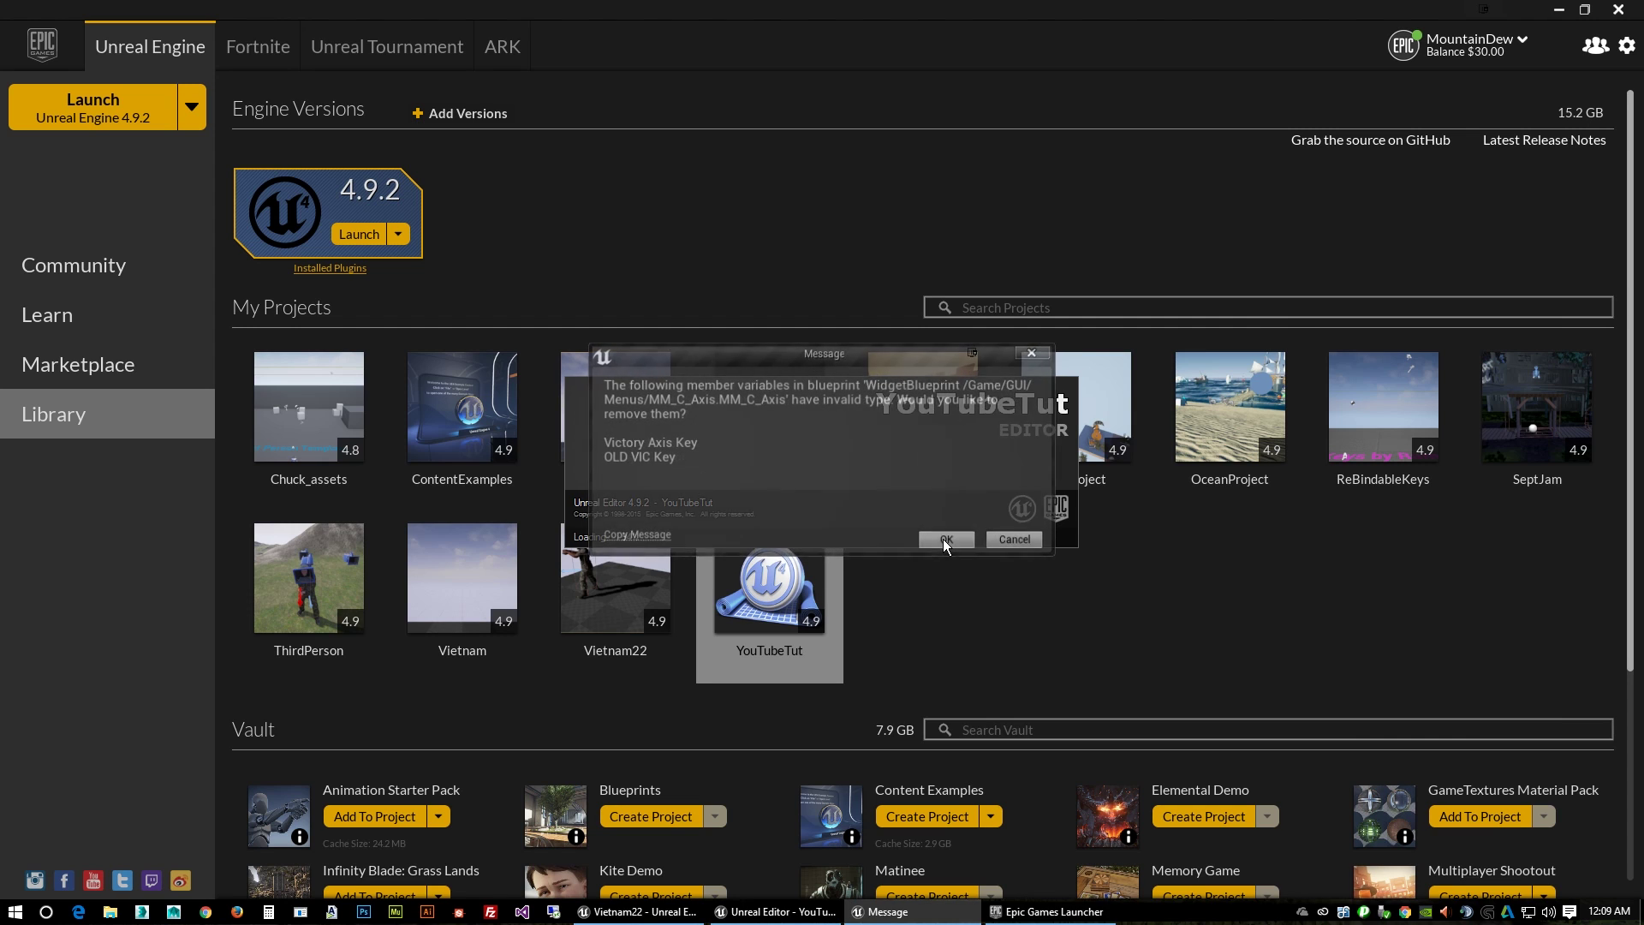
click(946, 541)
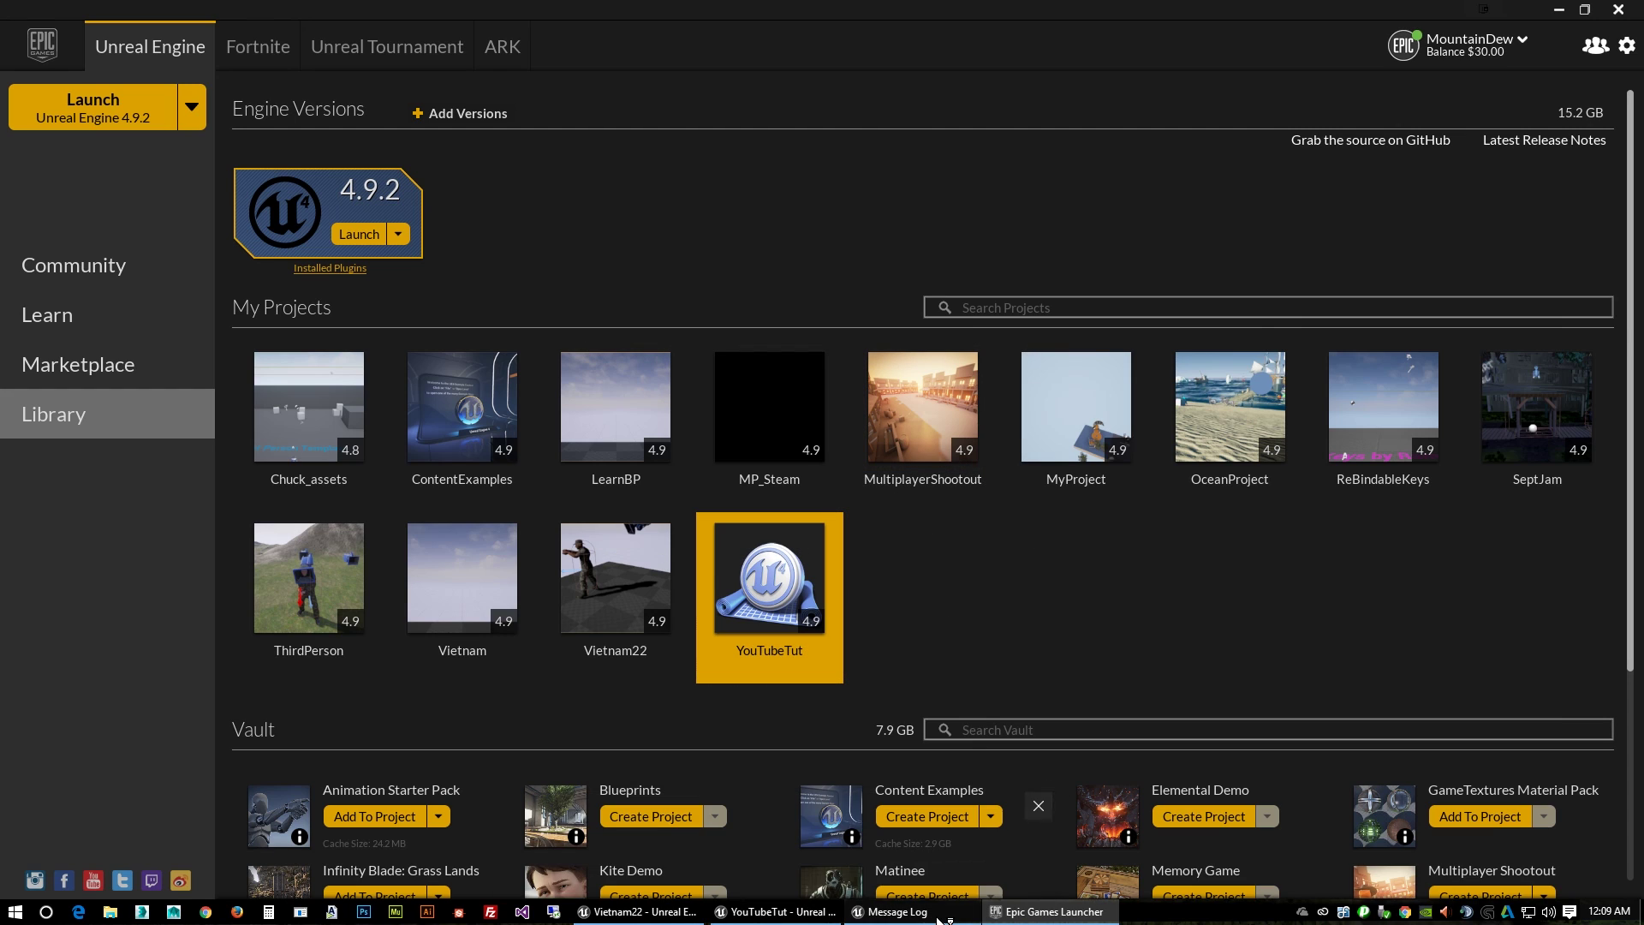
Close the load errors Message Log and the YouTubeTut editor.
click(780, 912)
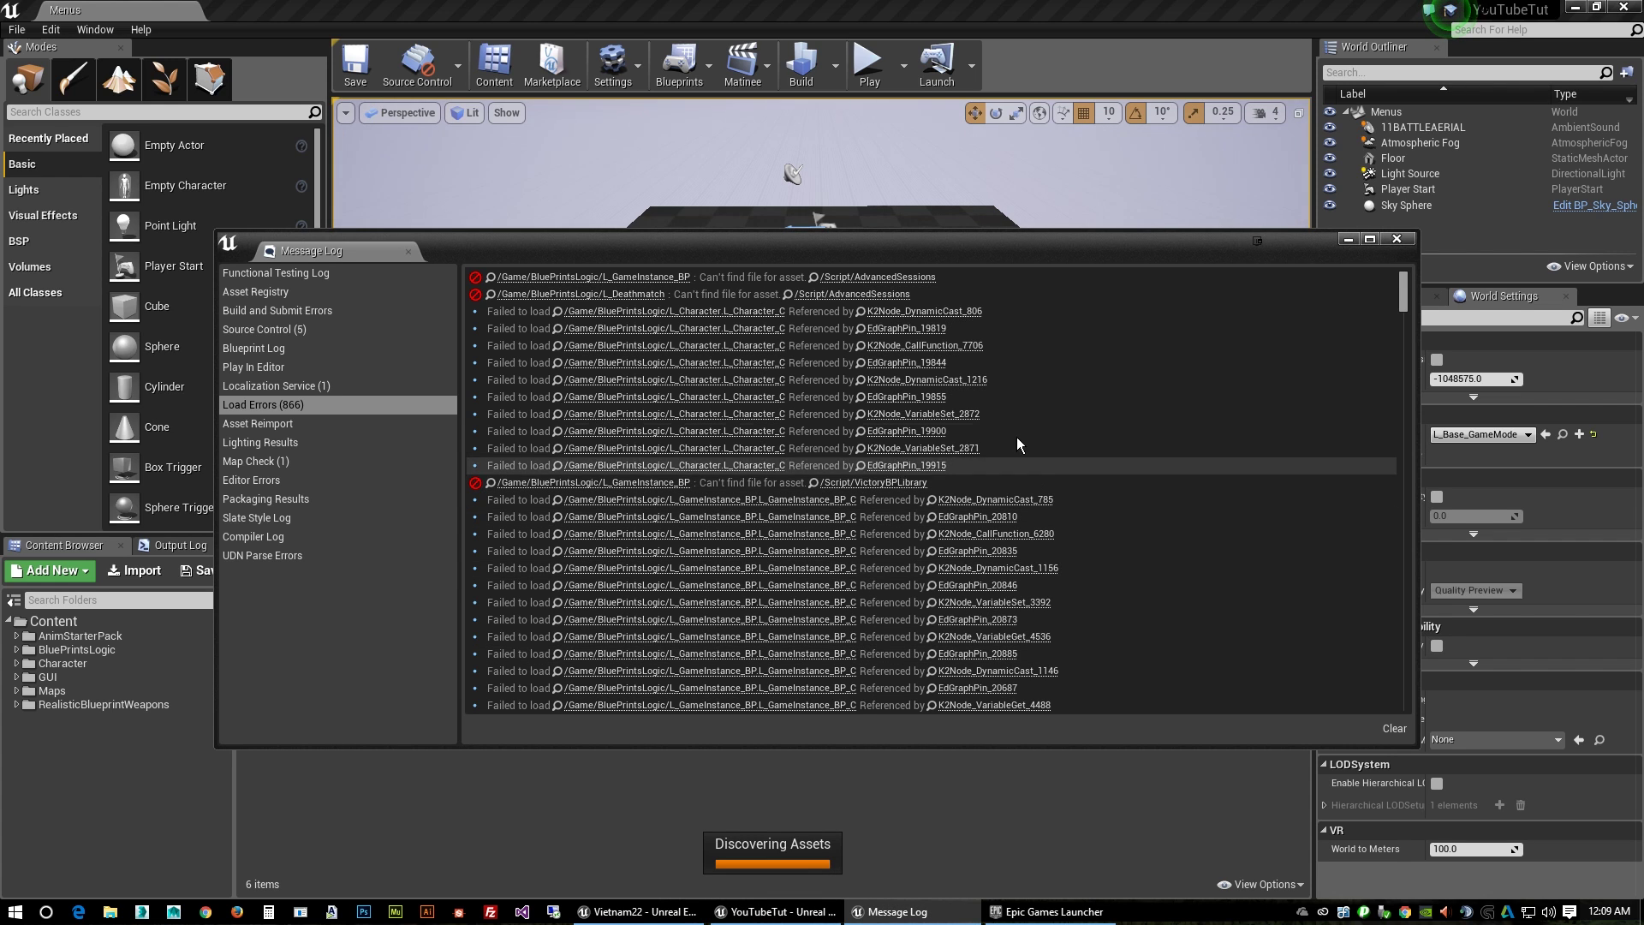
click(1397, 239)
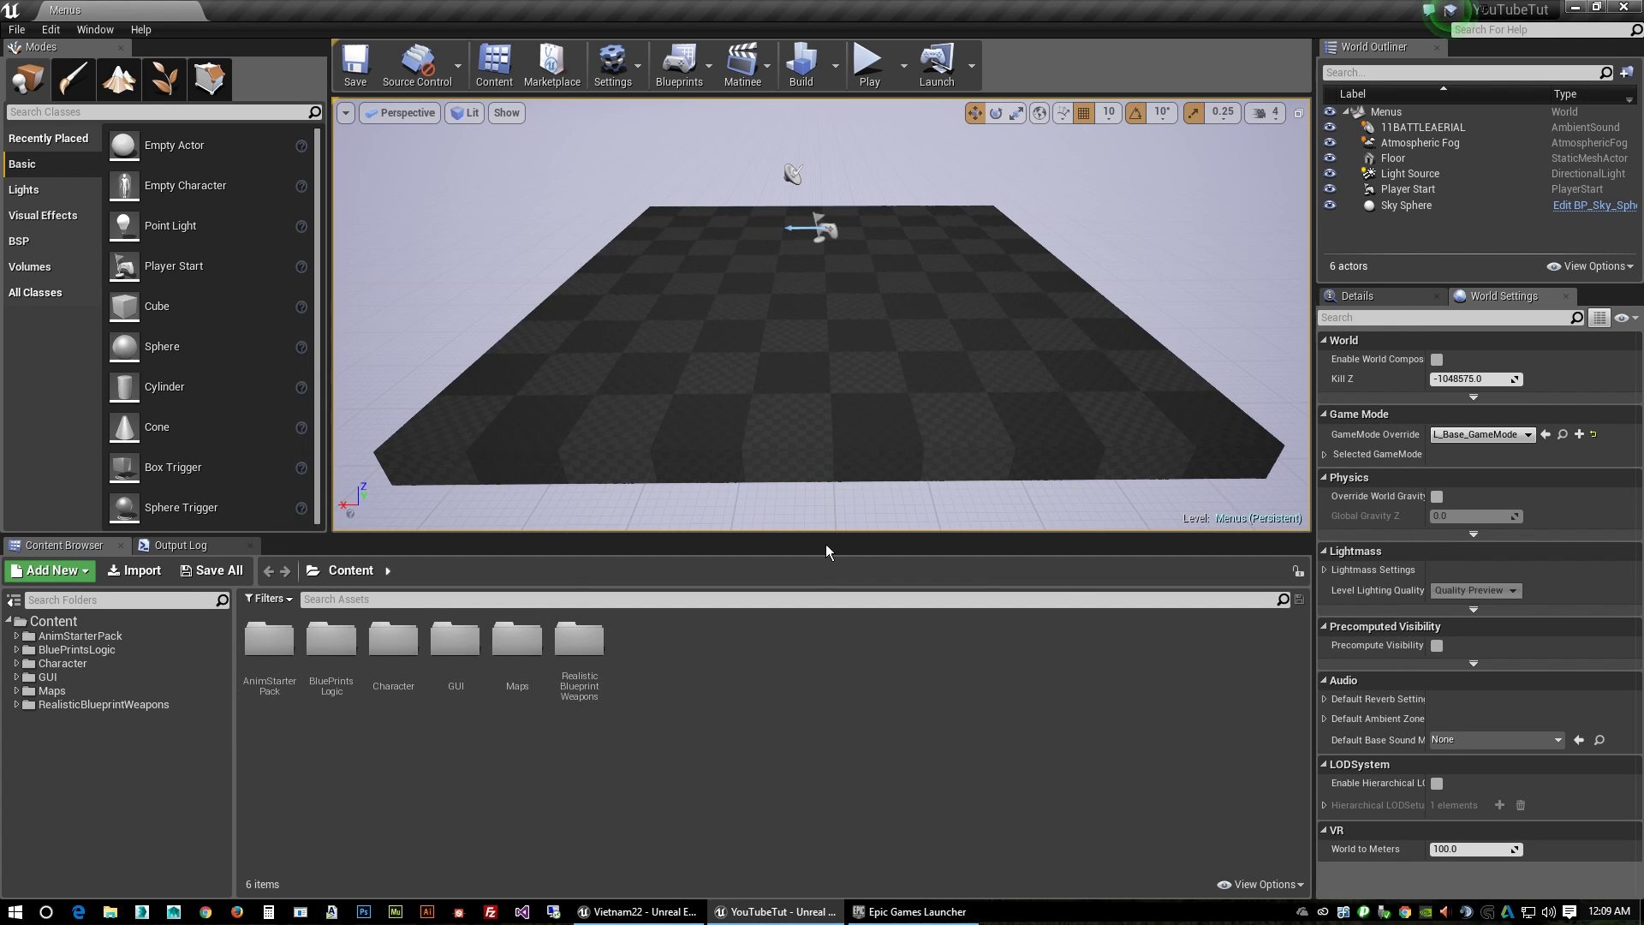
click(1634, 9)
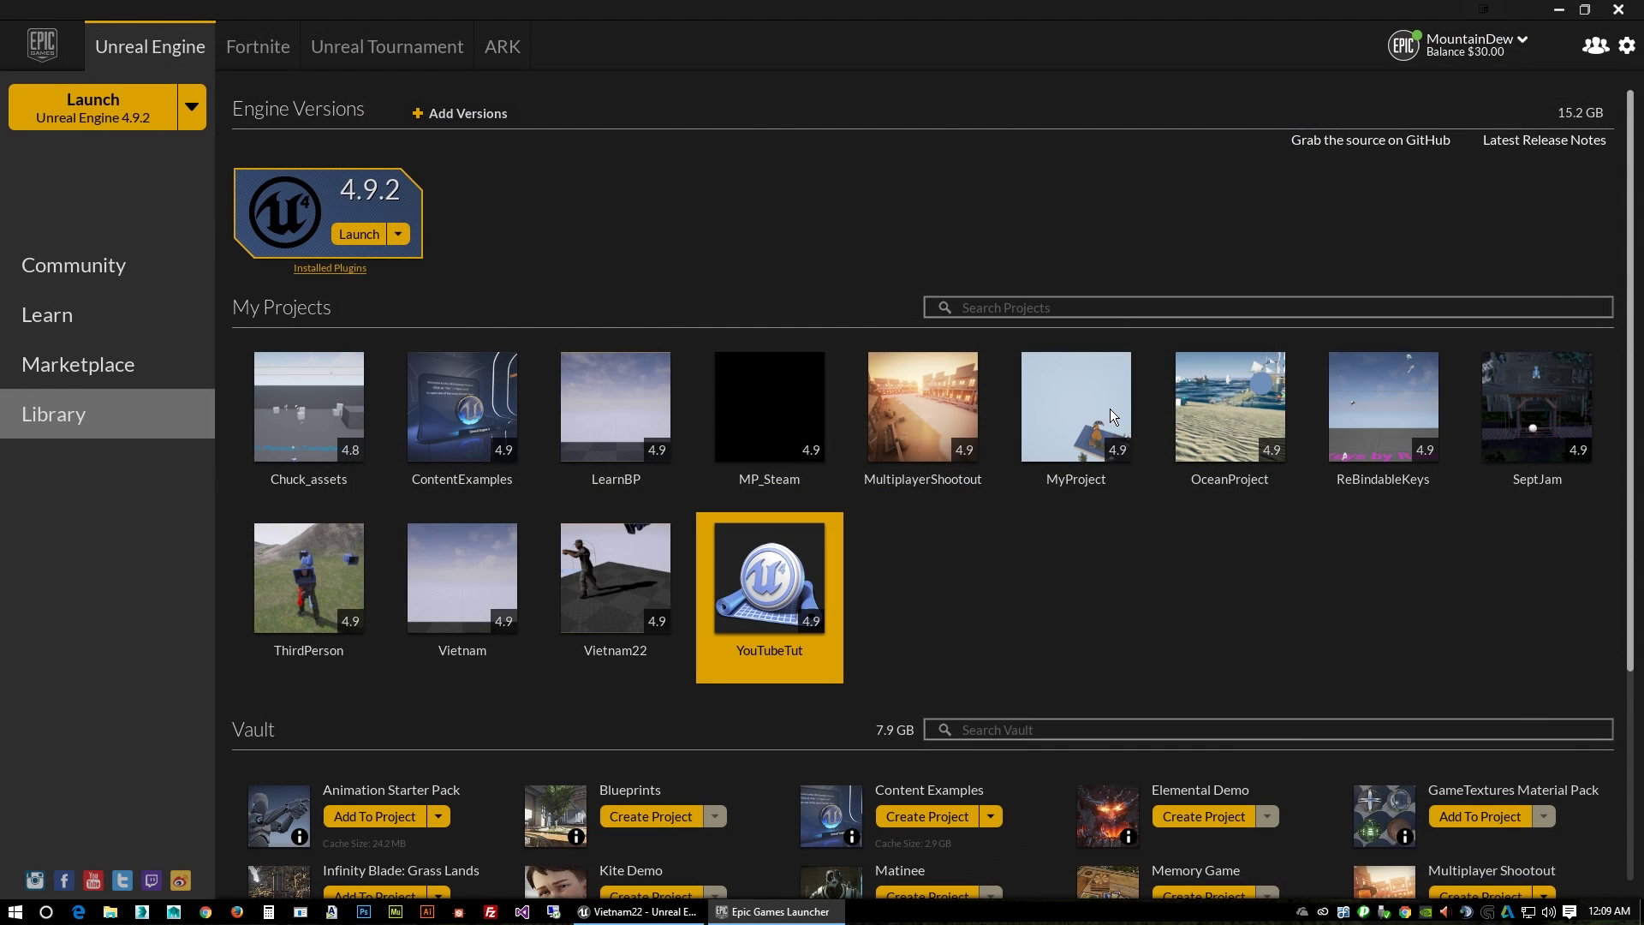
Delete the YouTubeServer folder from F:\Unreal Projects in File Explorer.
click(110, 912)
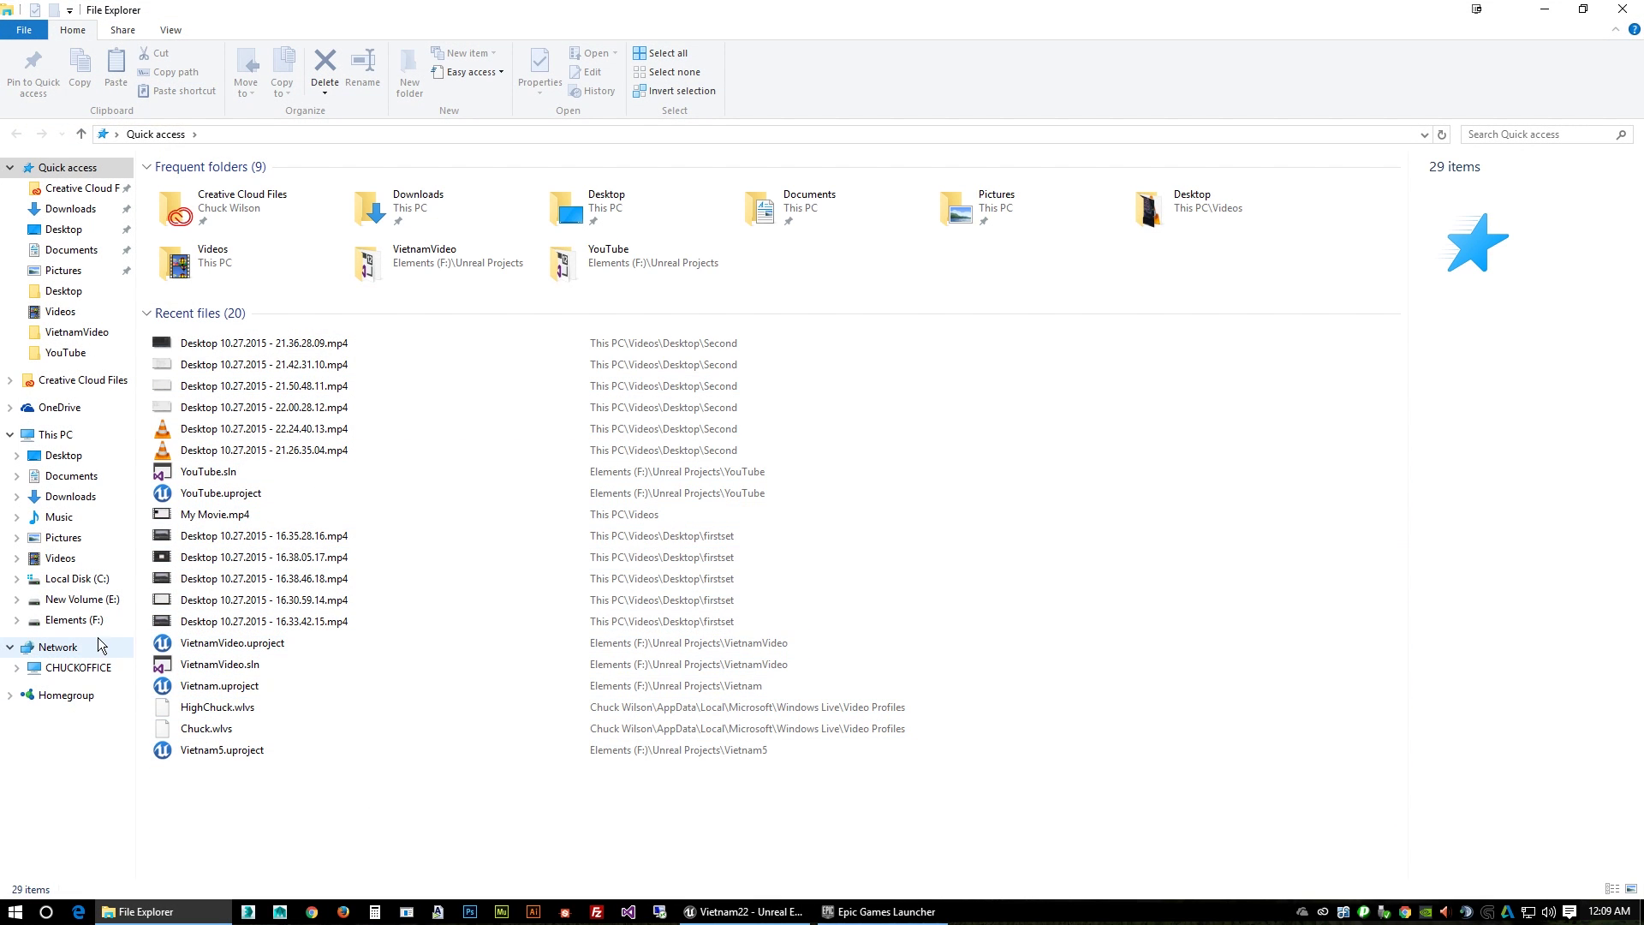
click(72, 619)
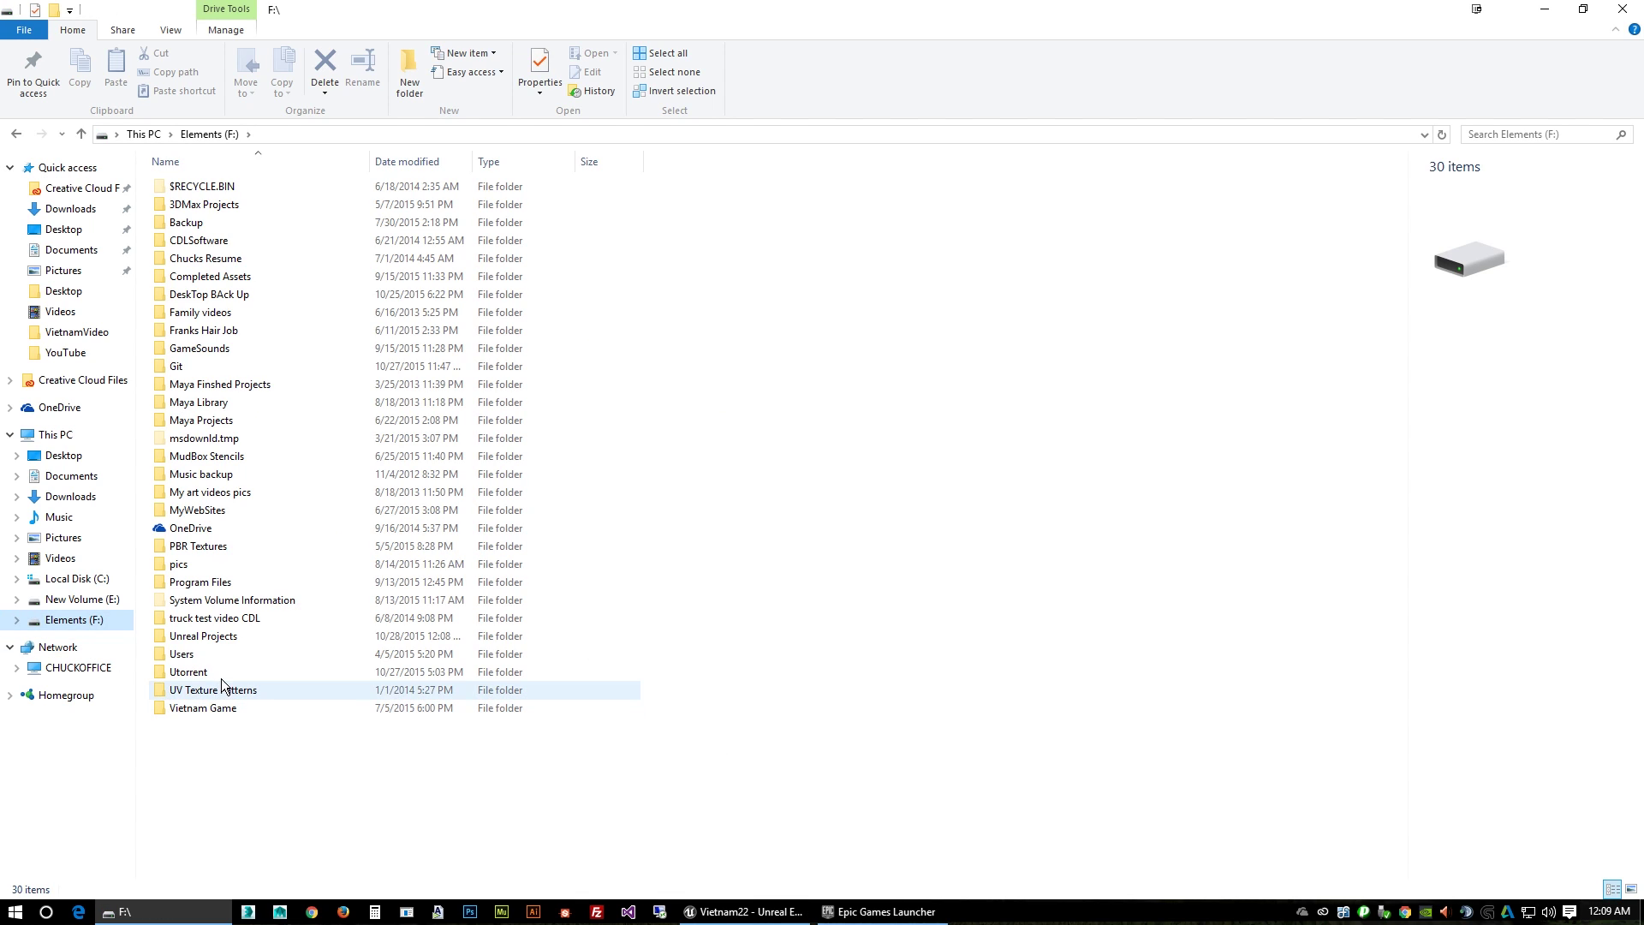
double_click(204, 635)
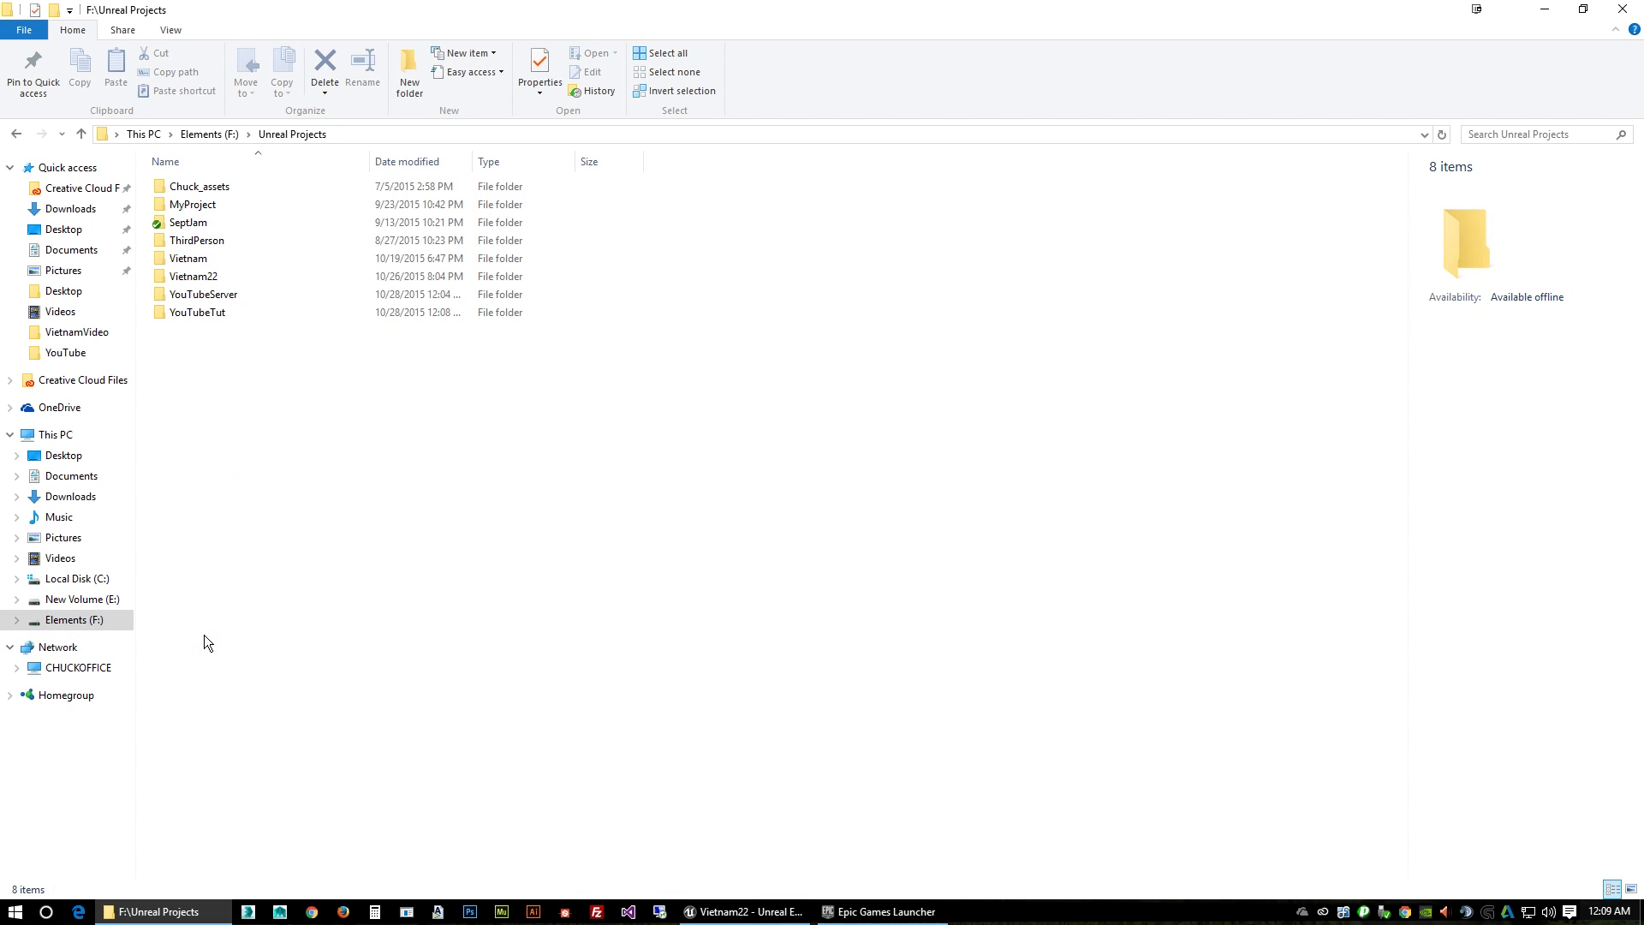
click(233, 295)
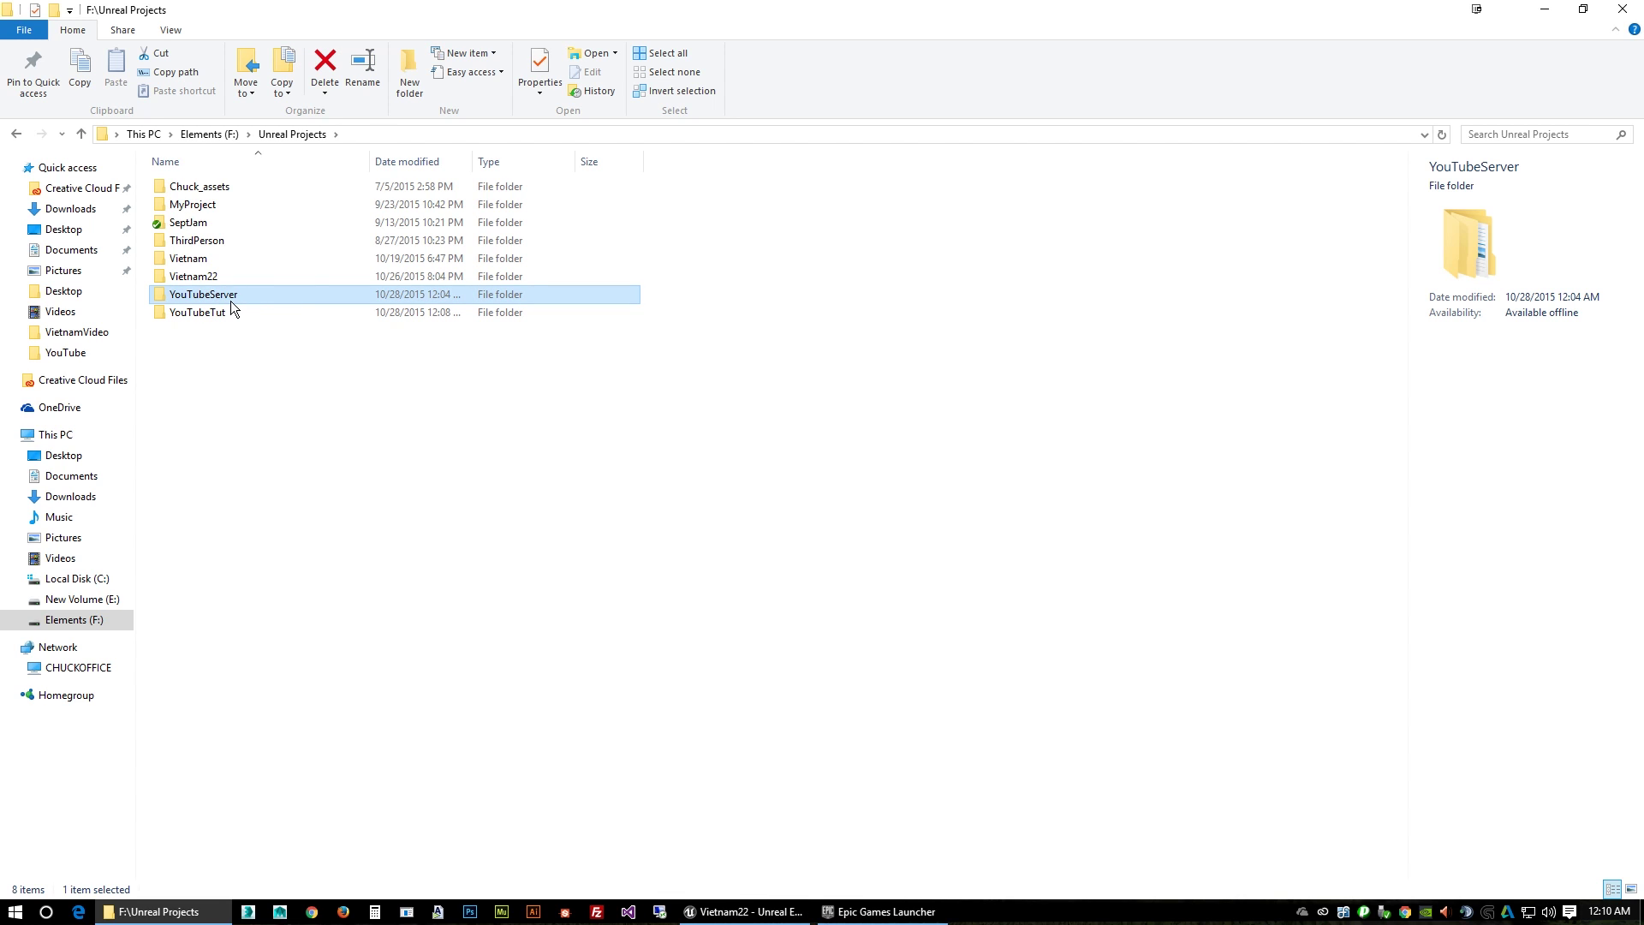
right_click(240, 297)
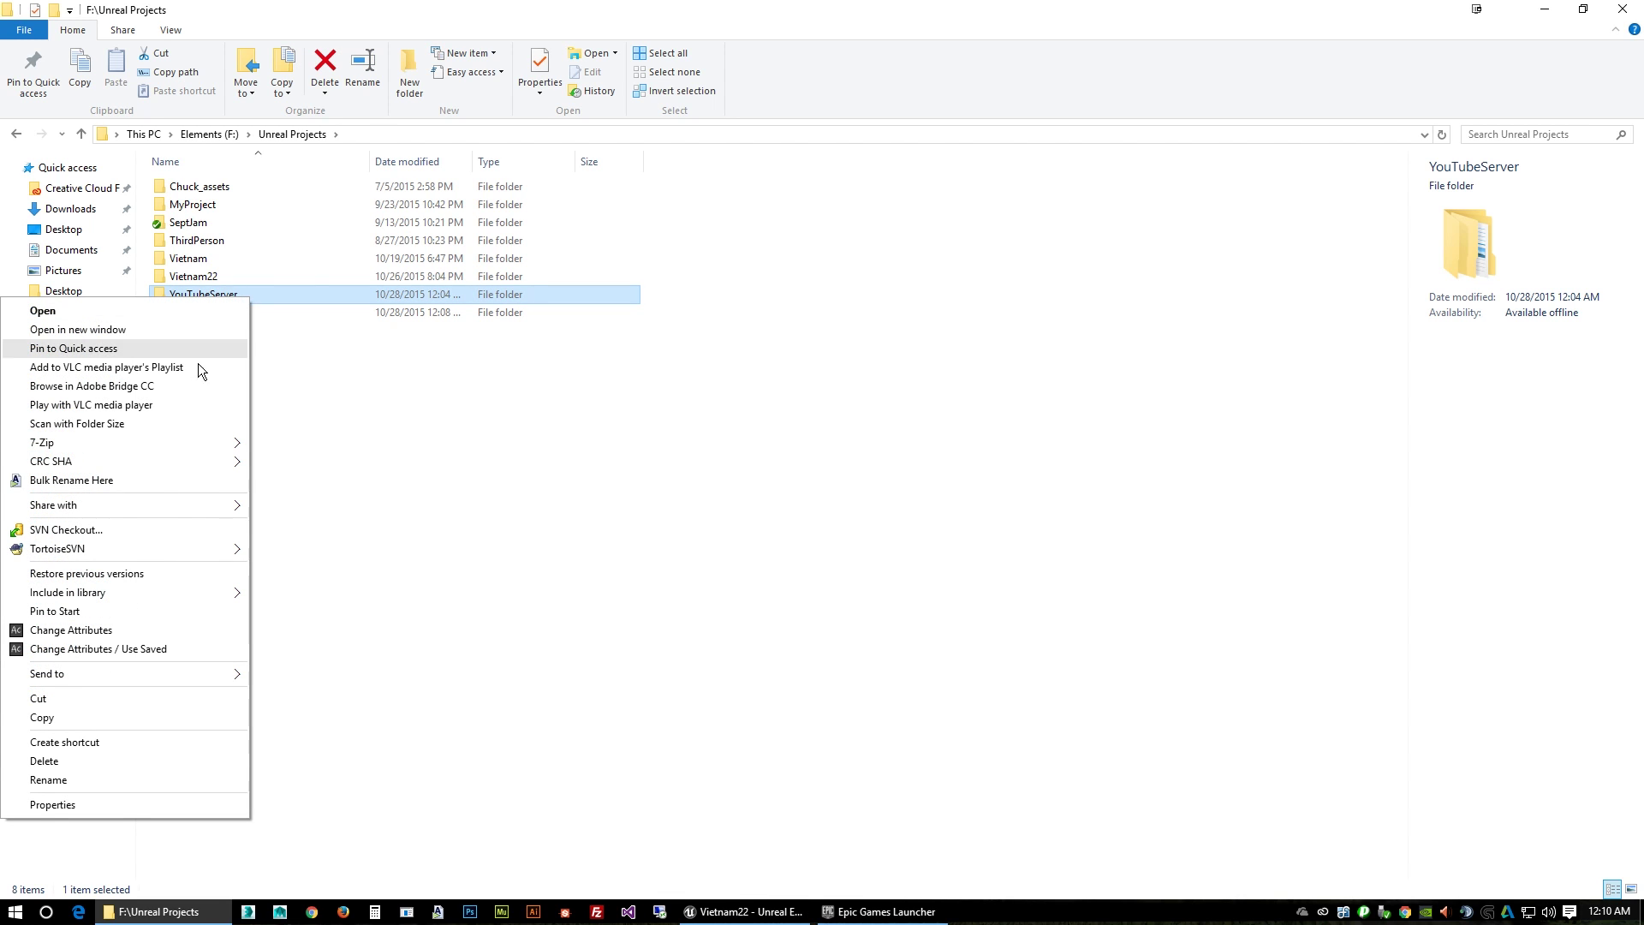
click(79, 759)
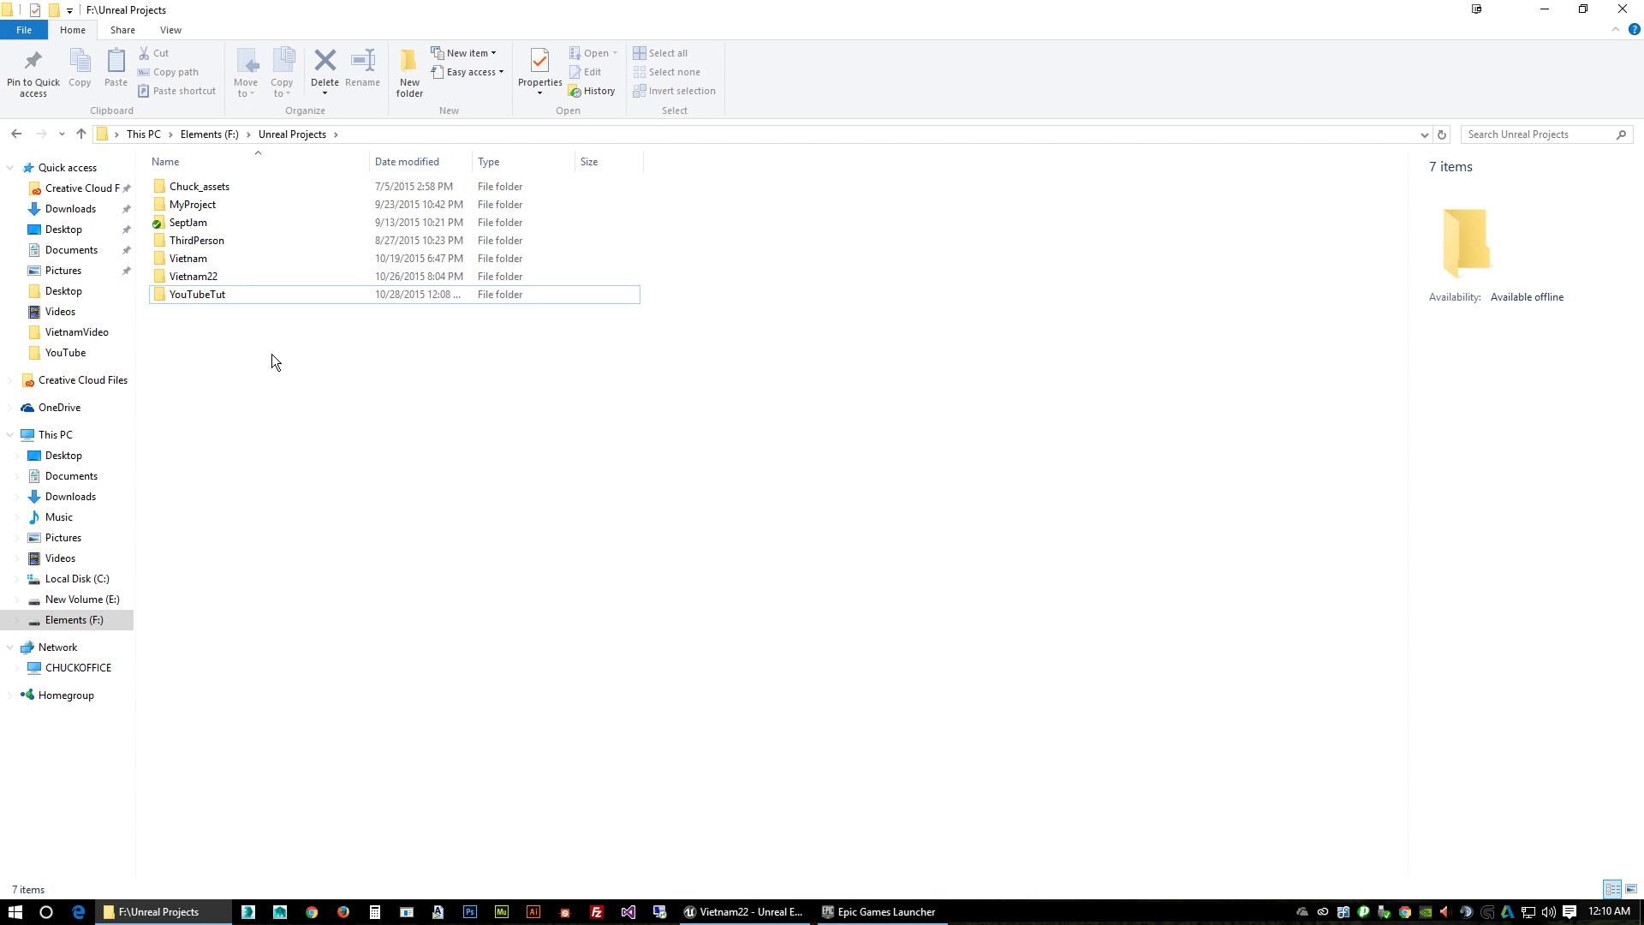
click(205, 297)
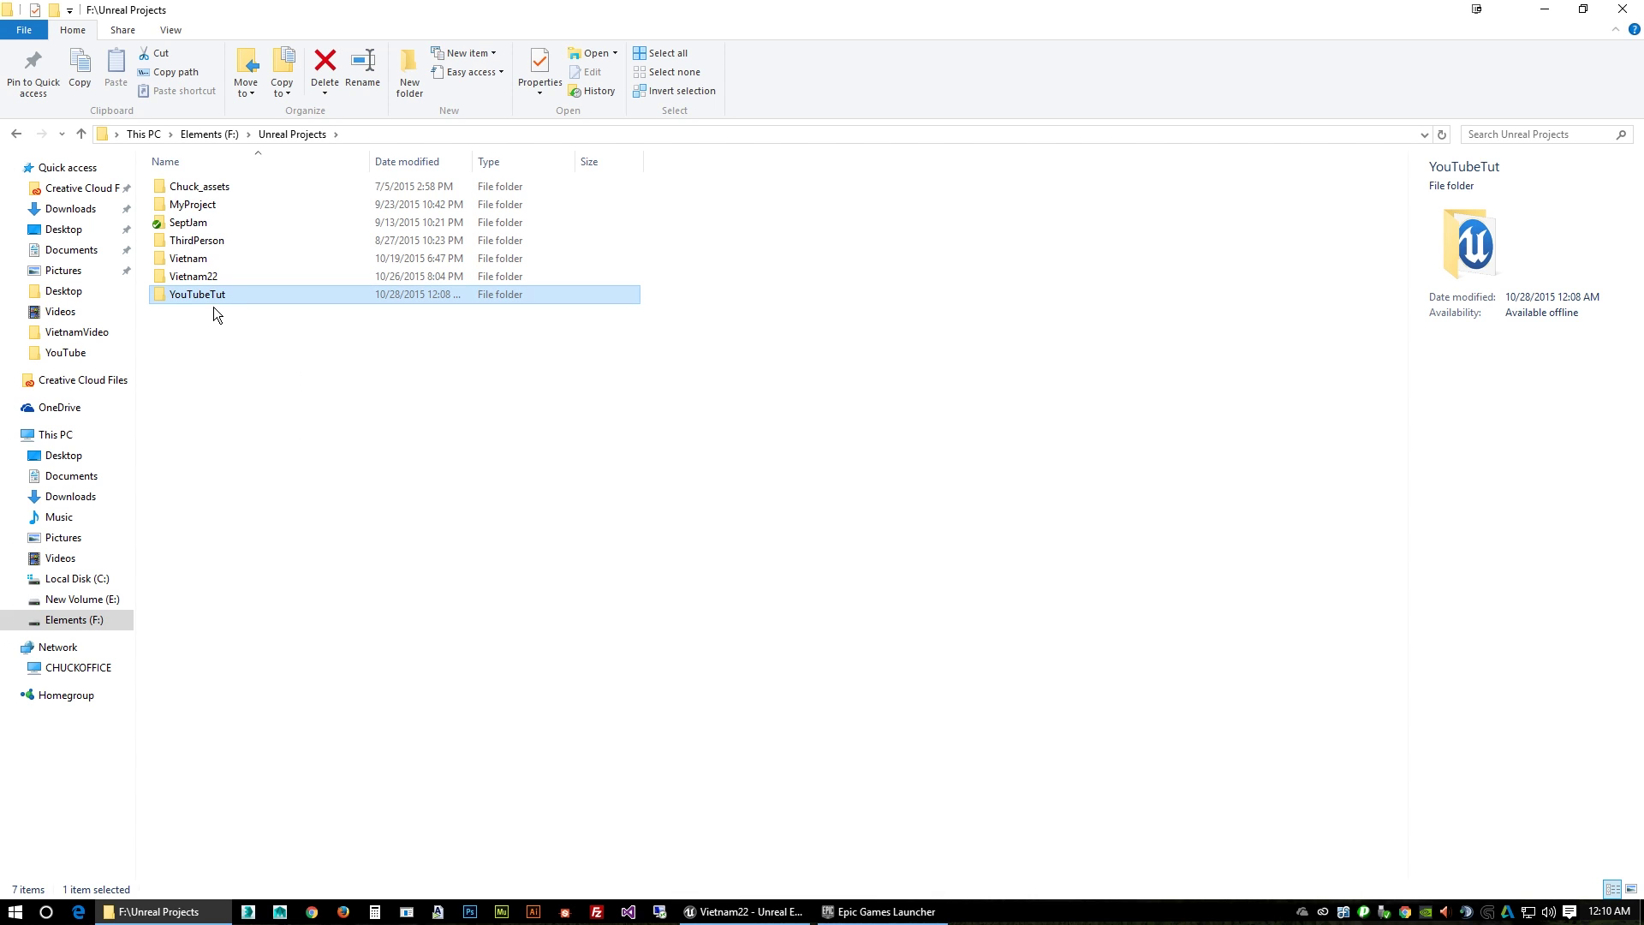
Copy the Plugins folder from the Vietnam project folder.
double_click(193, 299)
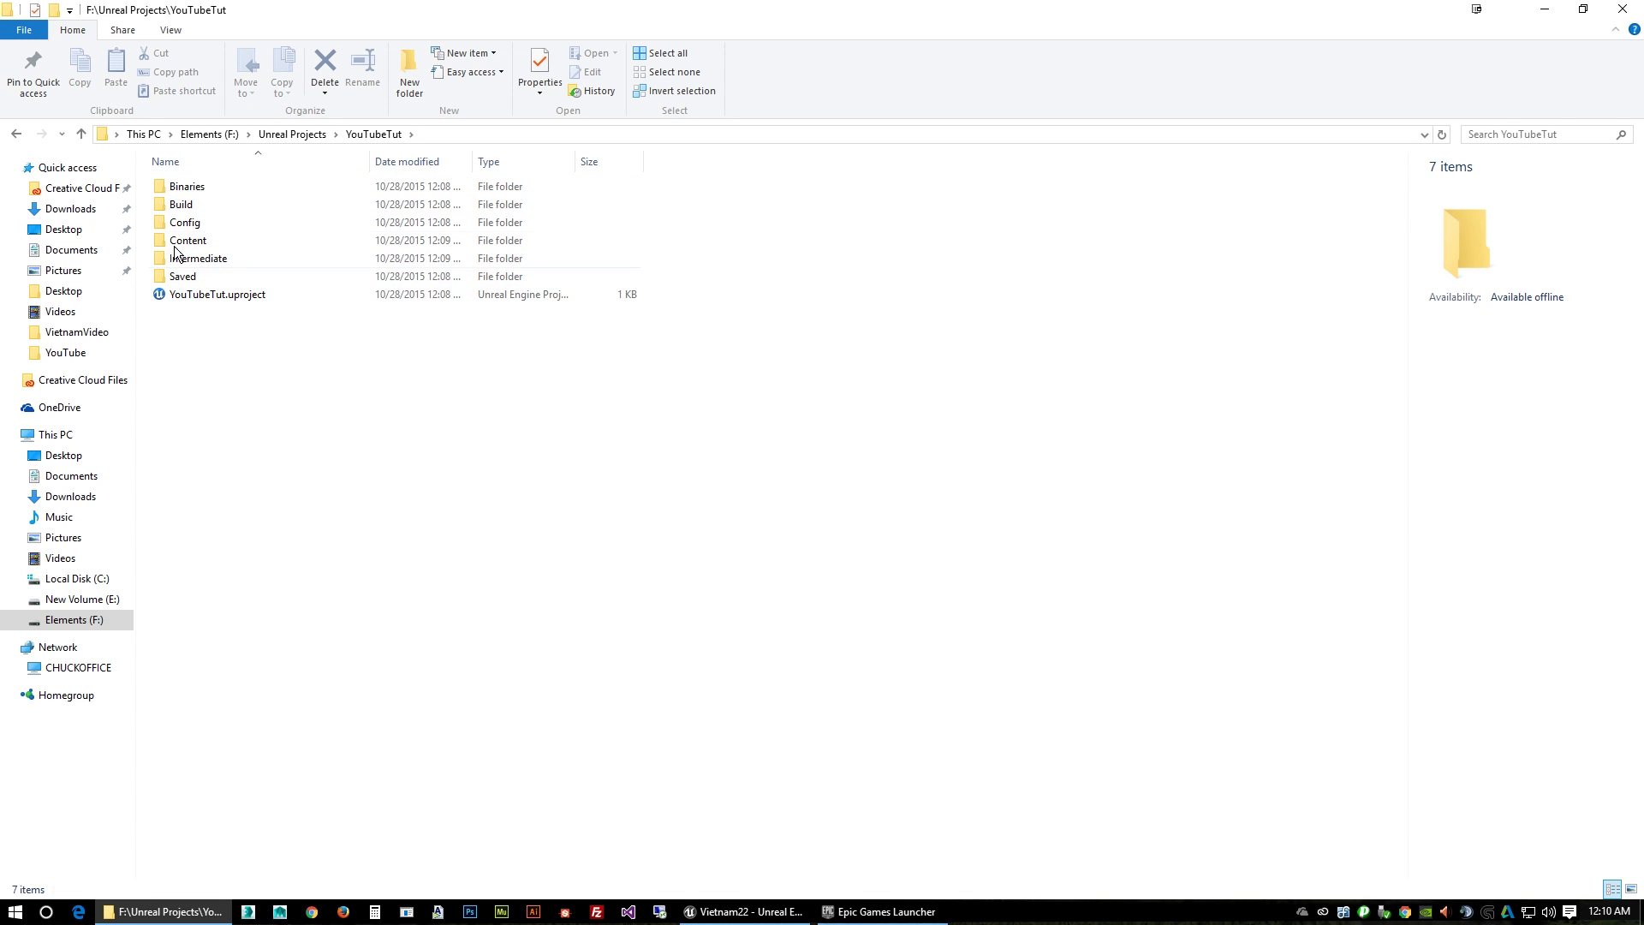
click(19, 134)
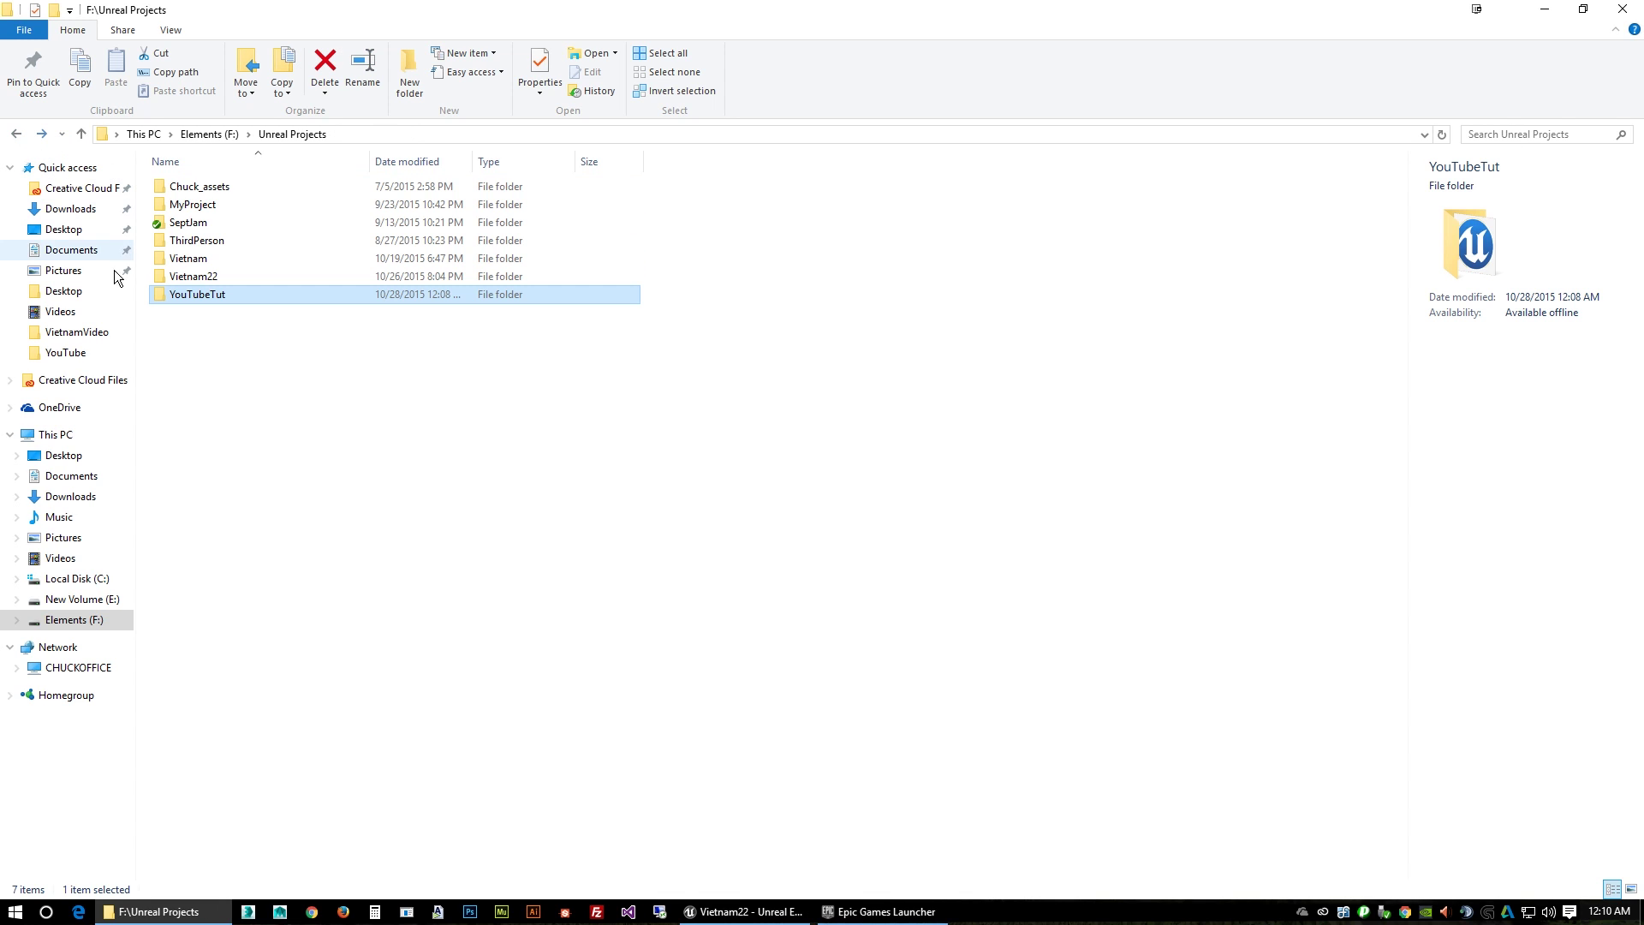
double_click(192, 258)
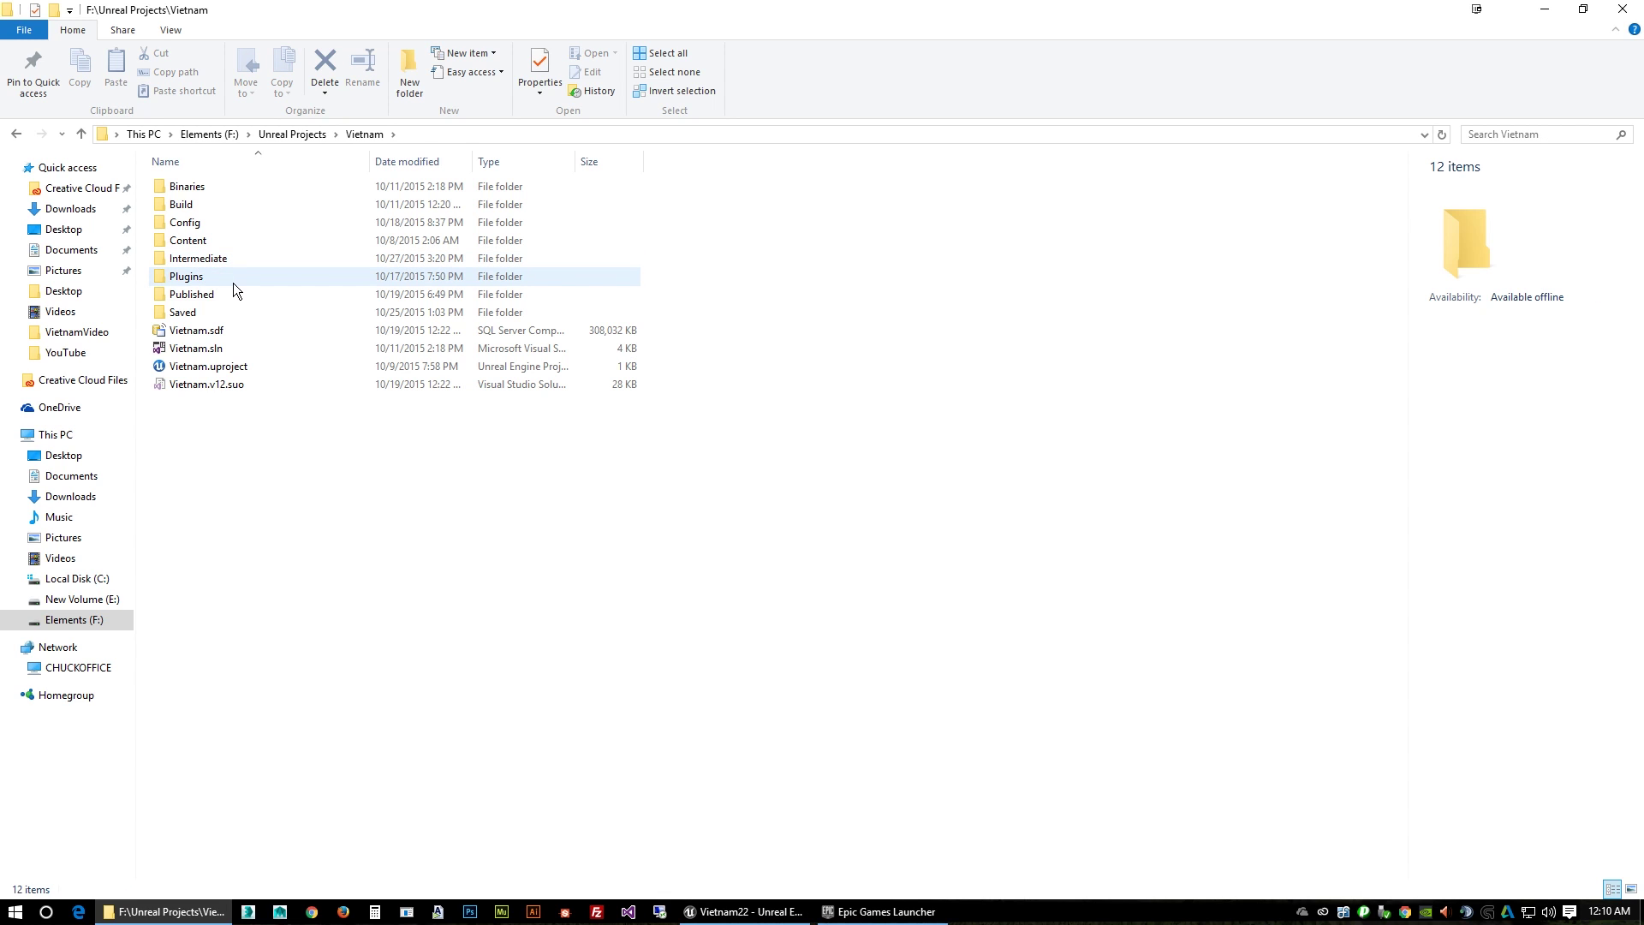
right_click(212, 276)
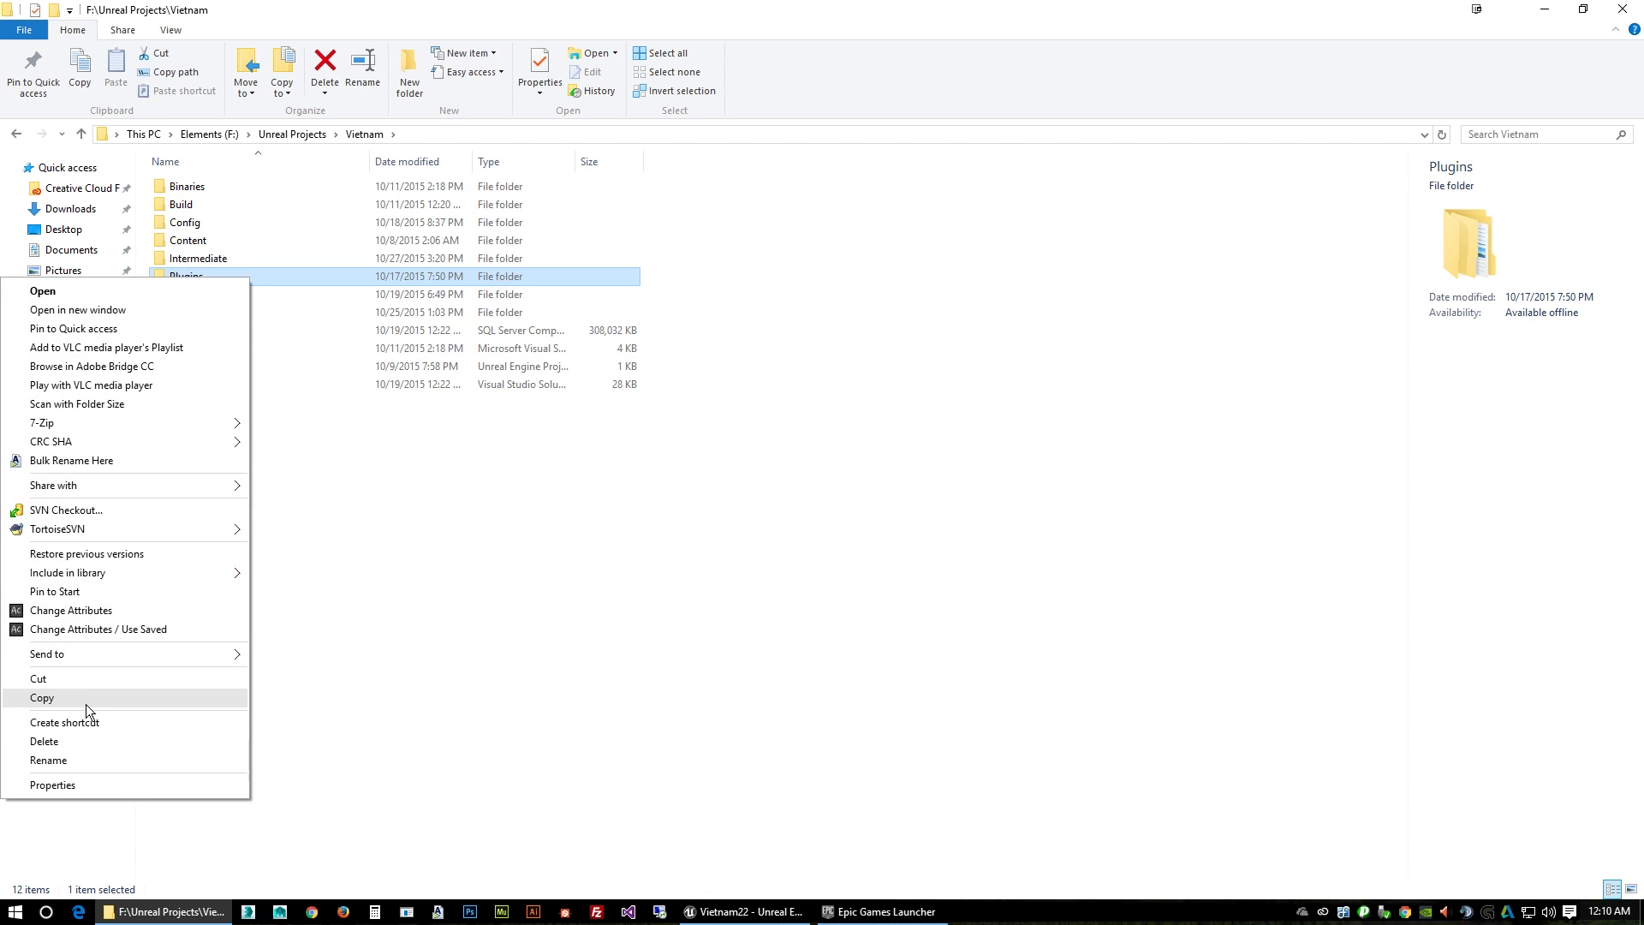
click(86, 700)
double_click(213, 280)
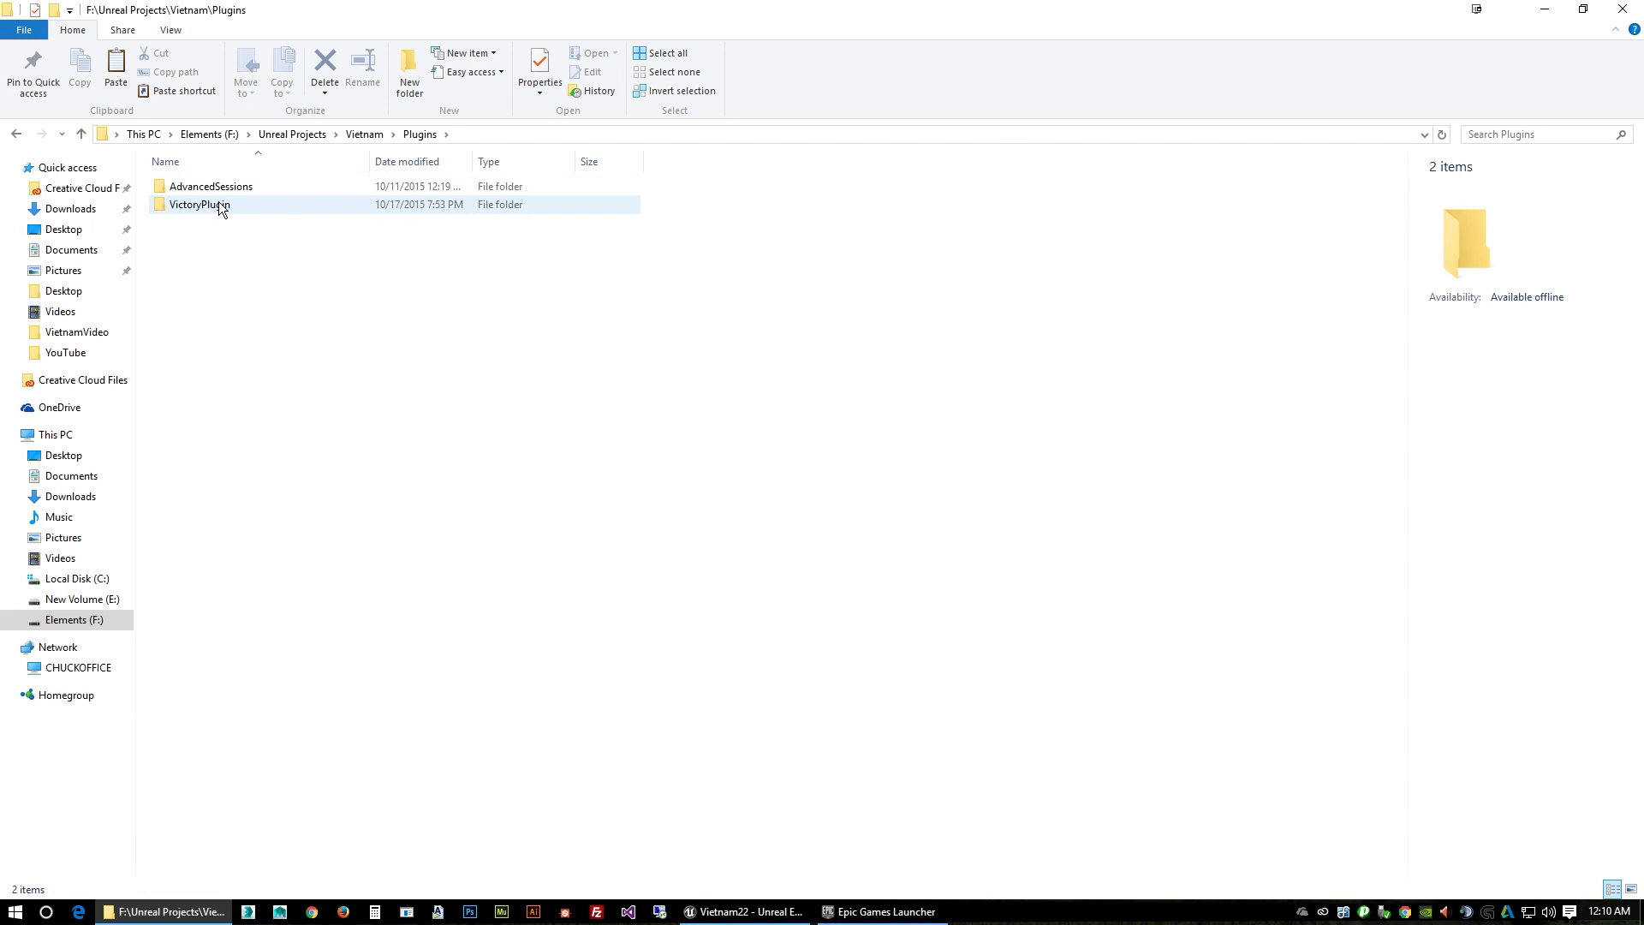
Paste the copied Plugins folder into F:\Unreal Projects\YouTubeTut.
click(16, 137)
click(17, 137)
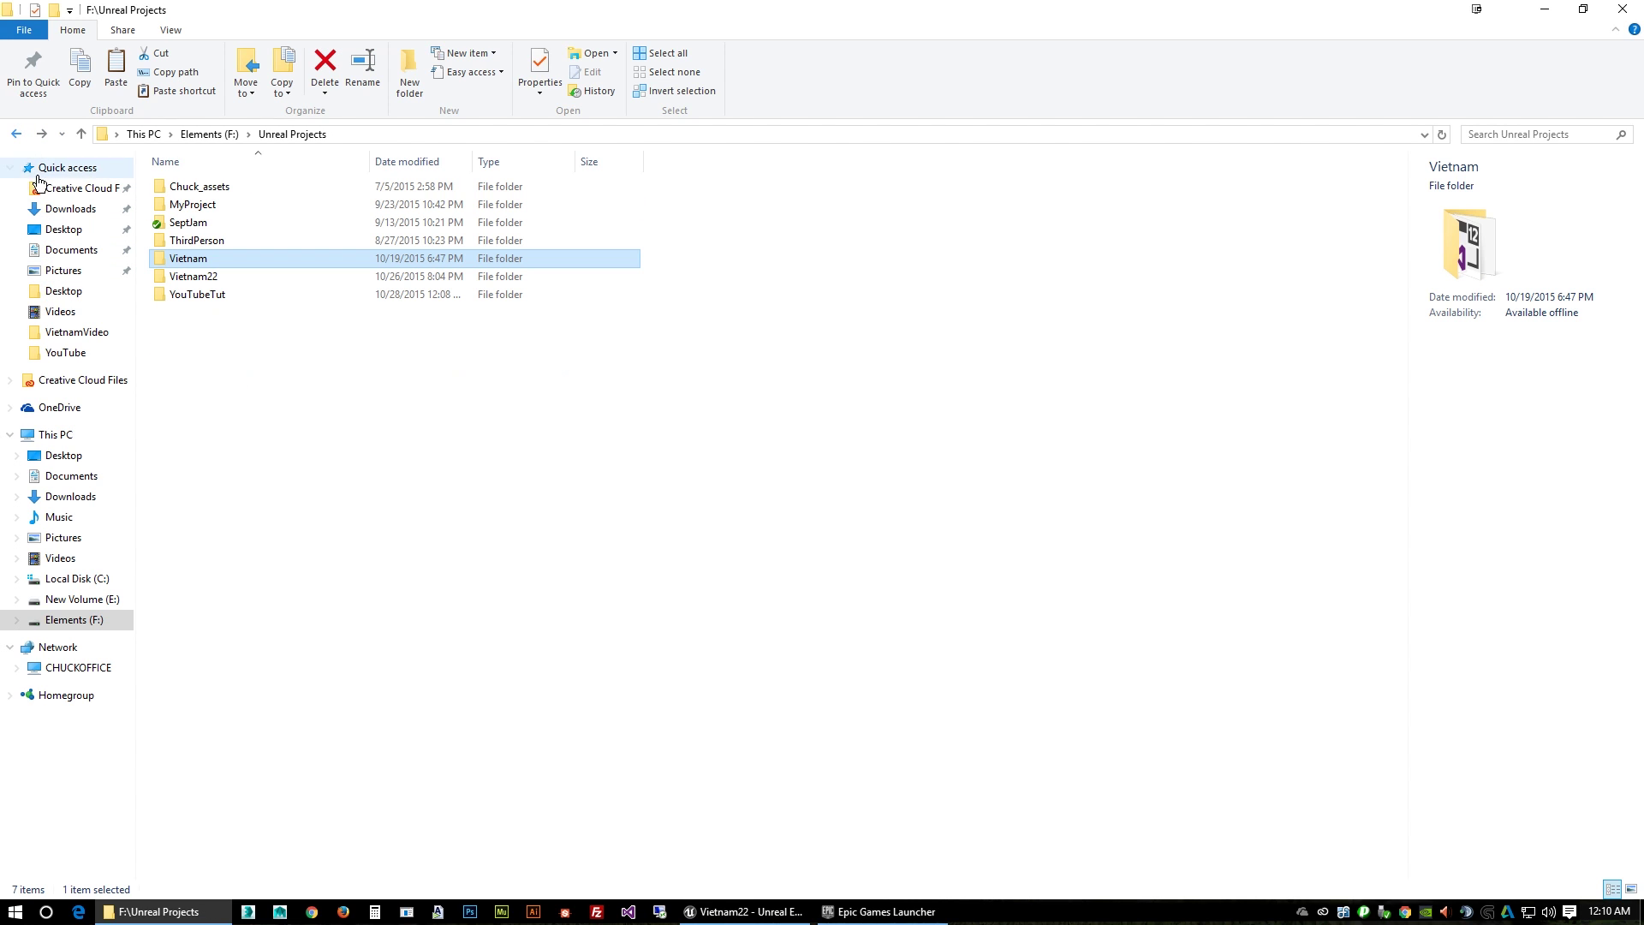
double_click(182, 296)
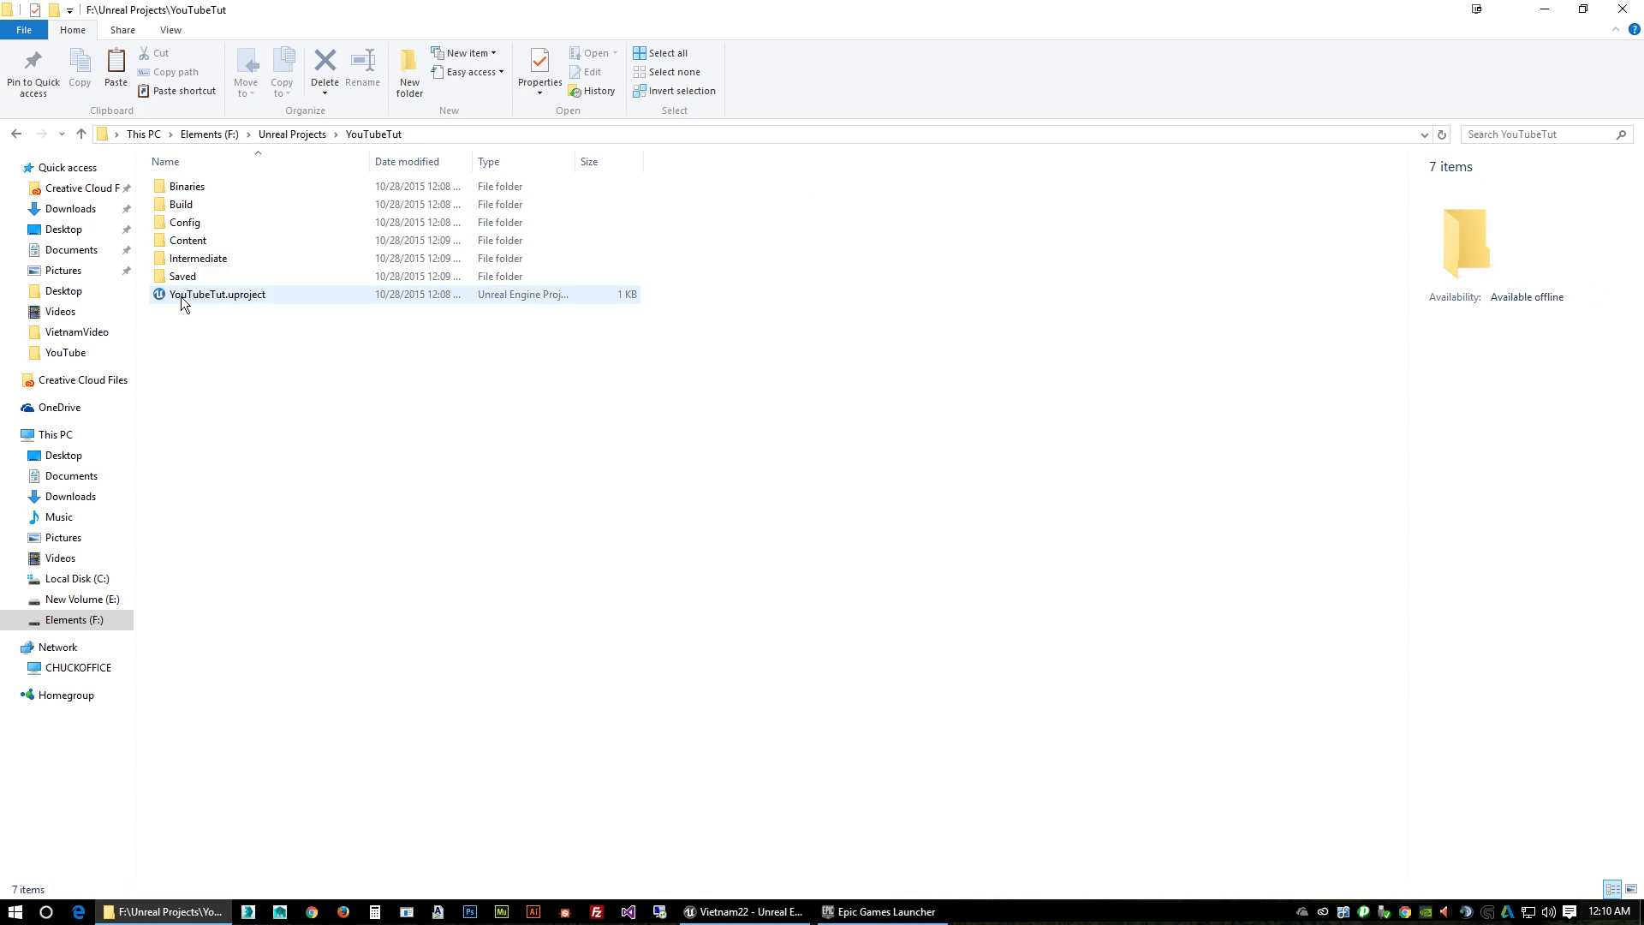
right_click(235, 378)
click(160, 497)
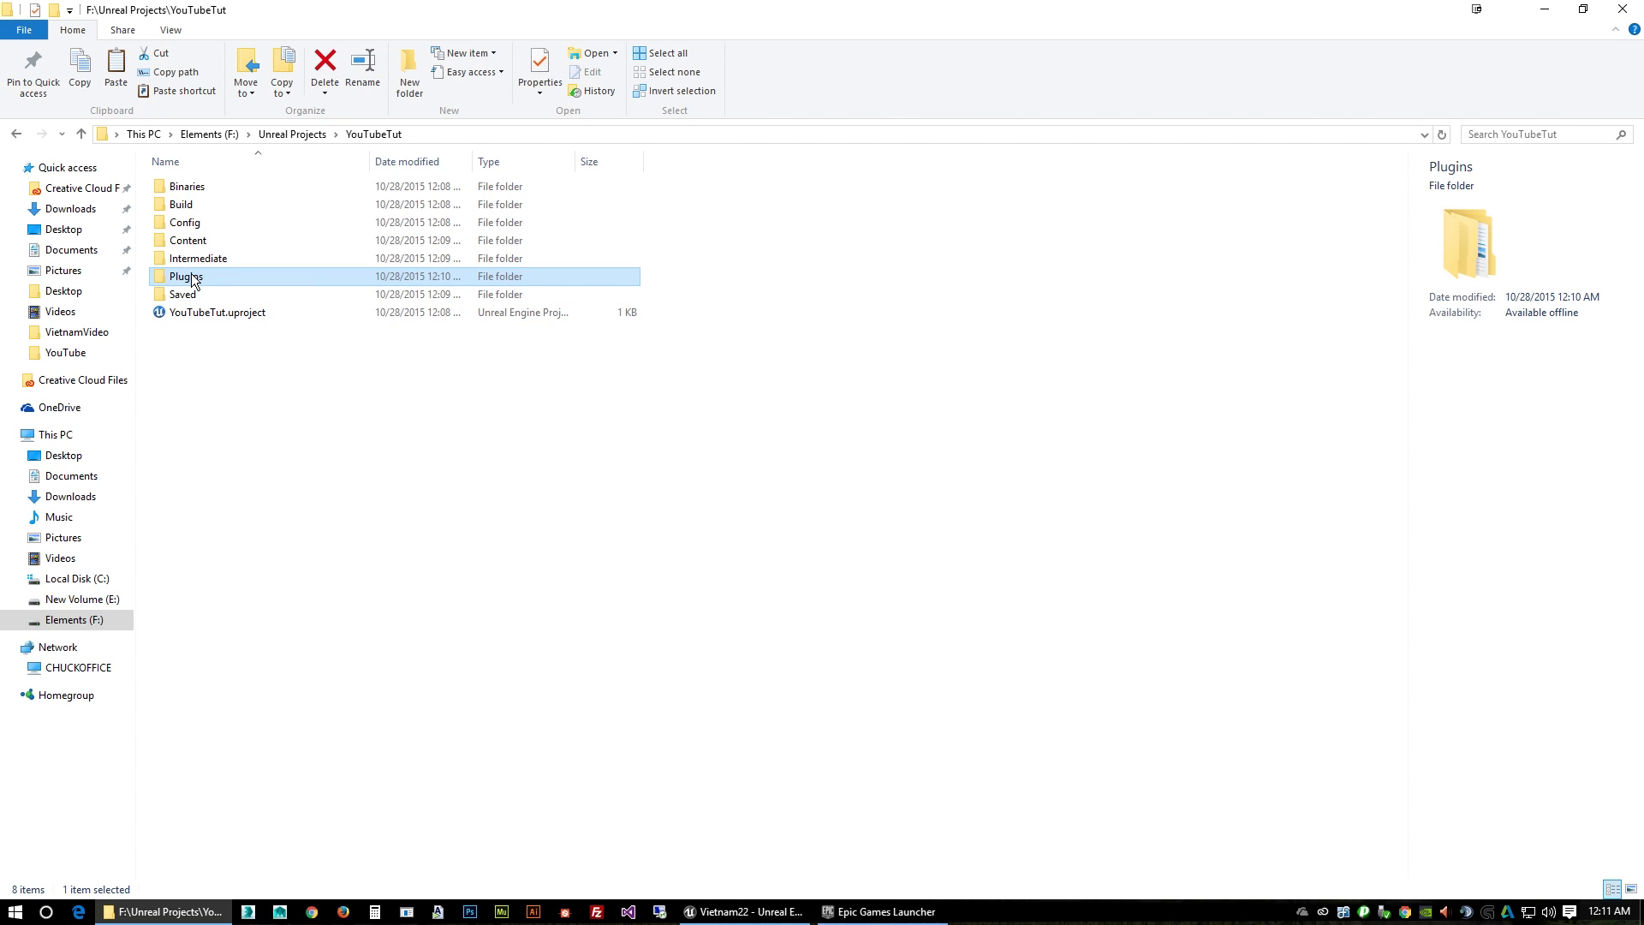
Minimize the Epic Games Launcher and launch YouTubeTut.uproject from Explorer.
click(214, 315)
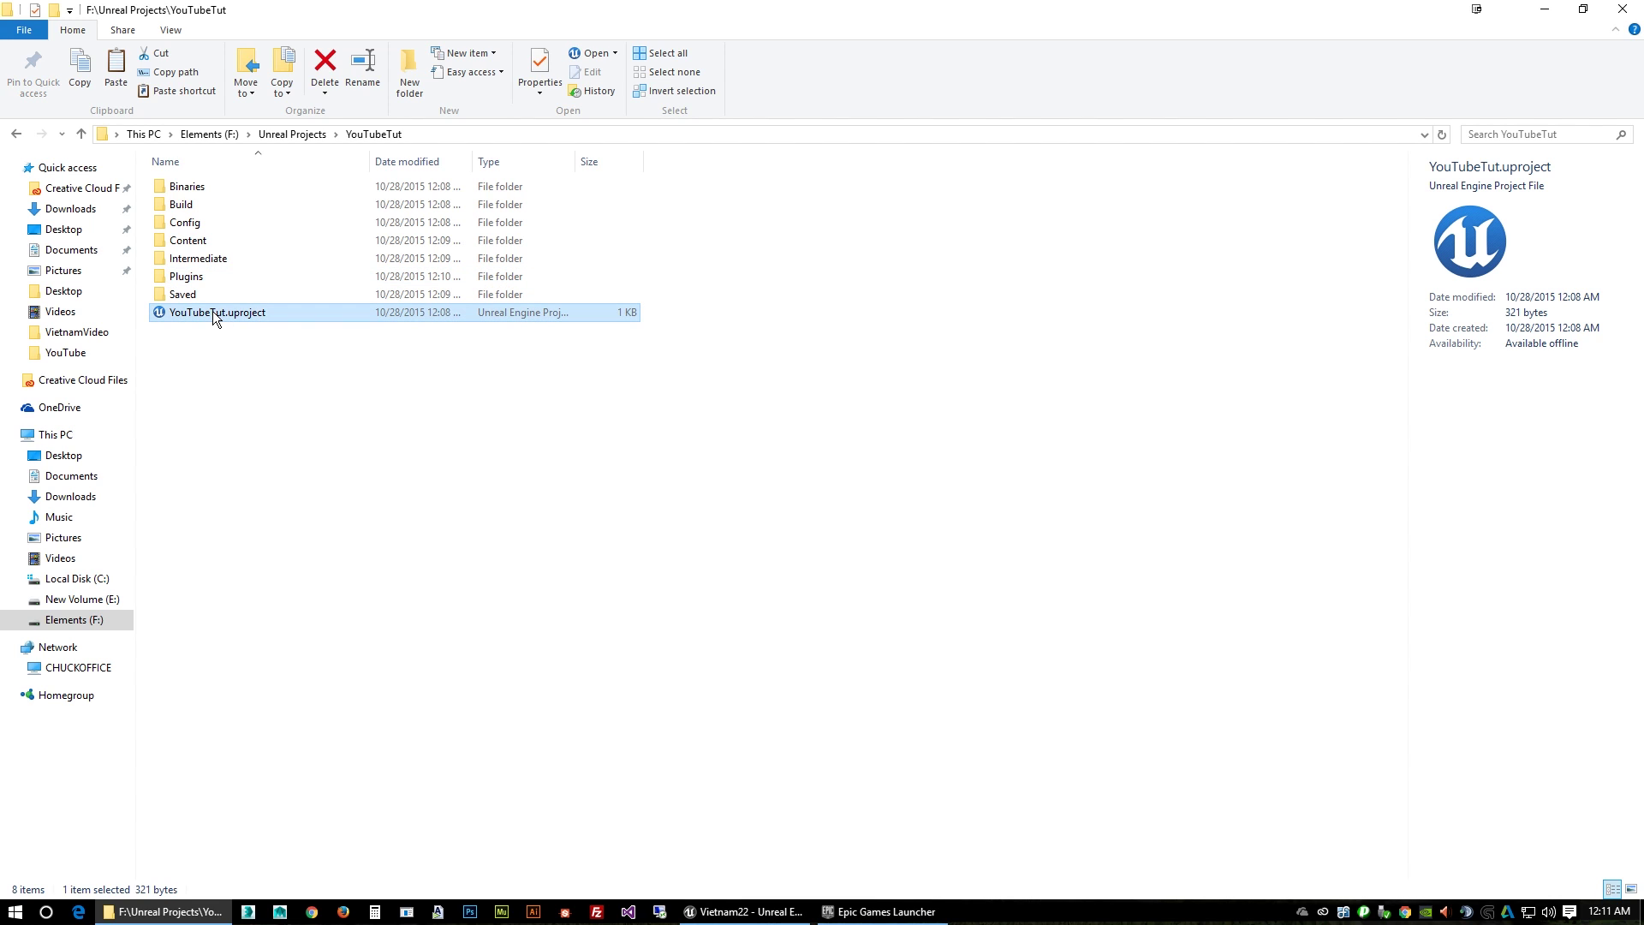
click(809, 878)
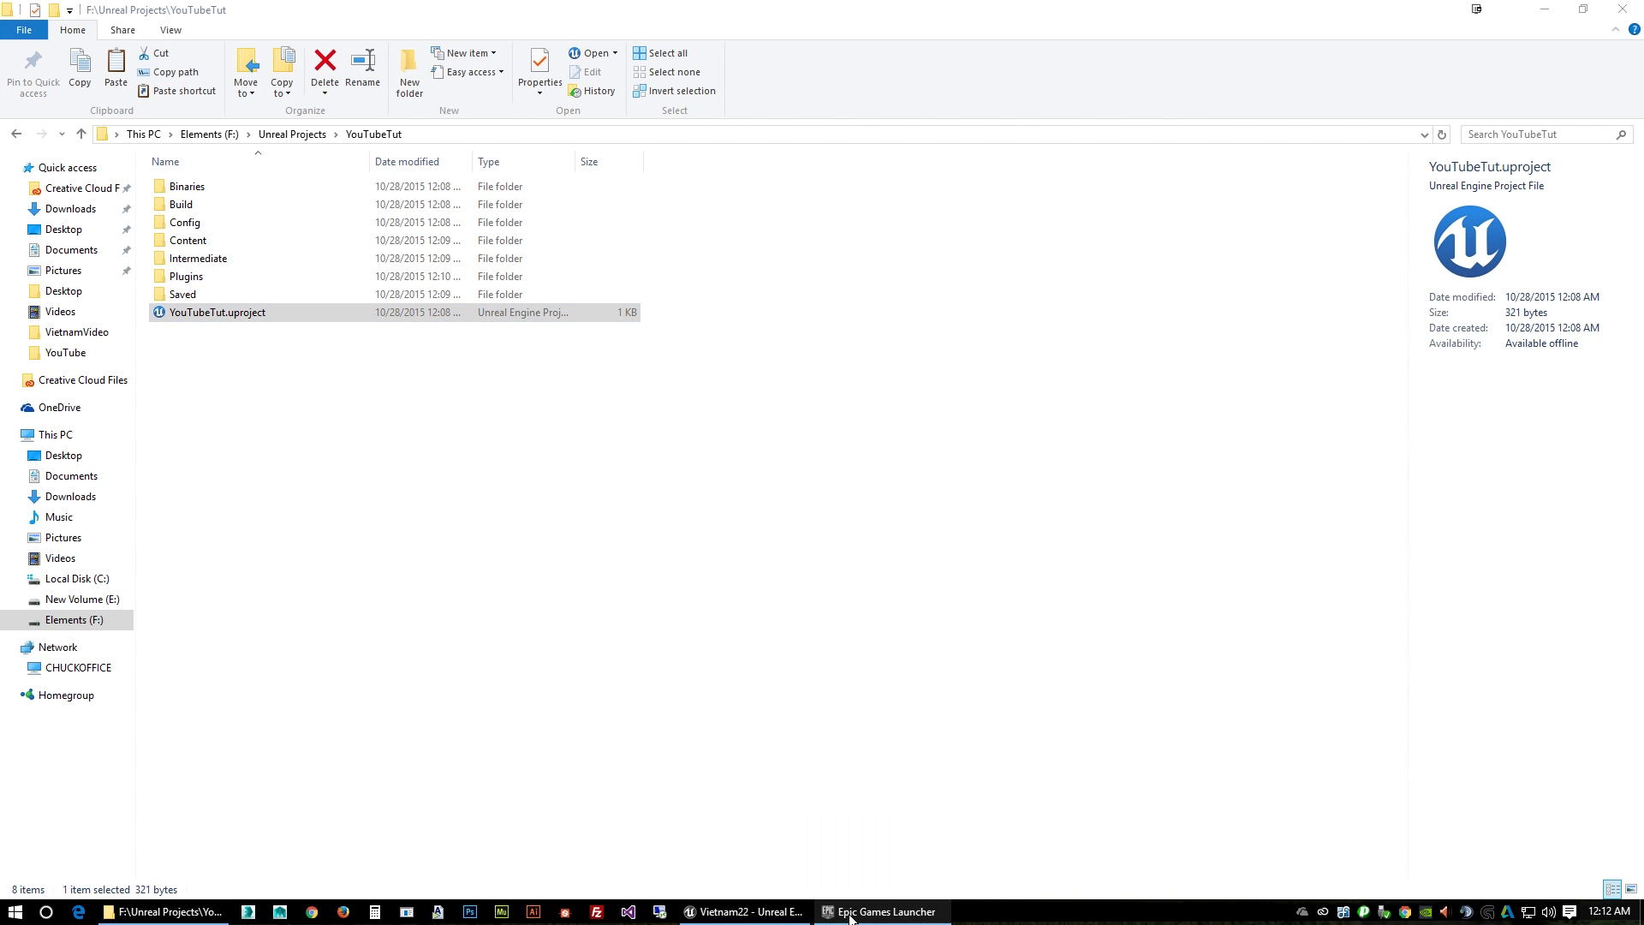
click(866, 909)
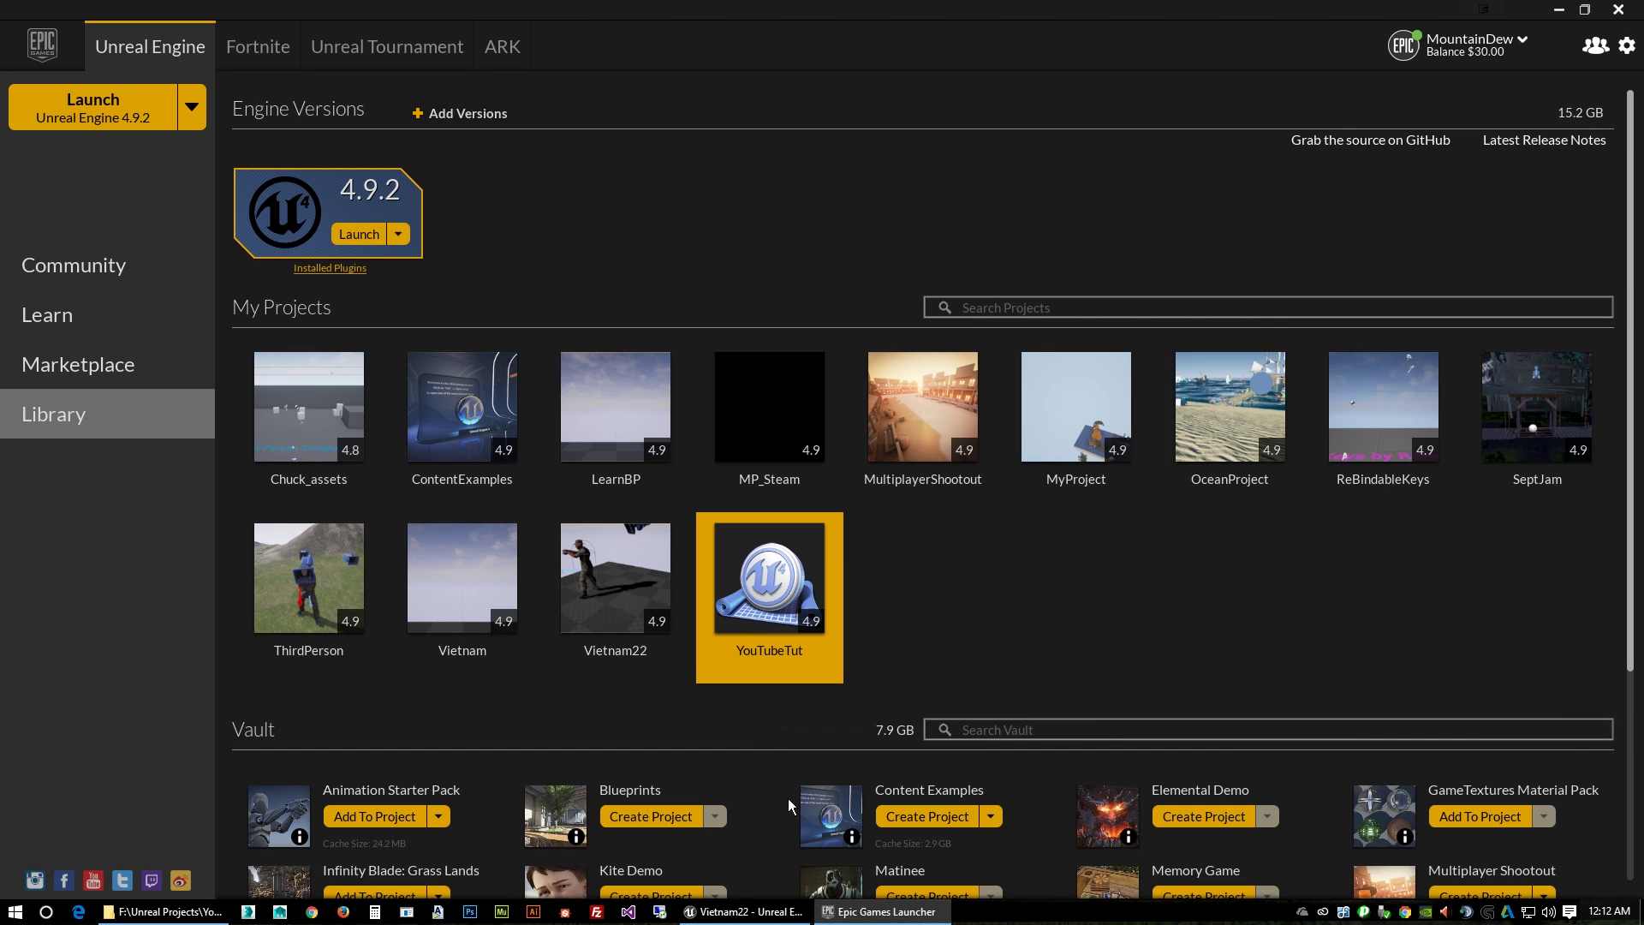
click(851, 913)
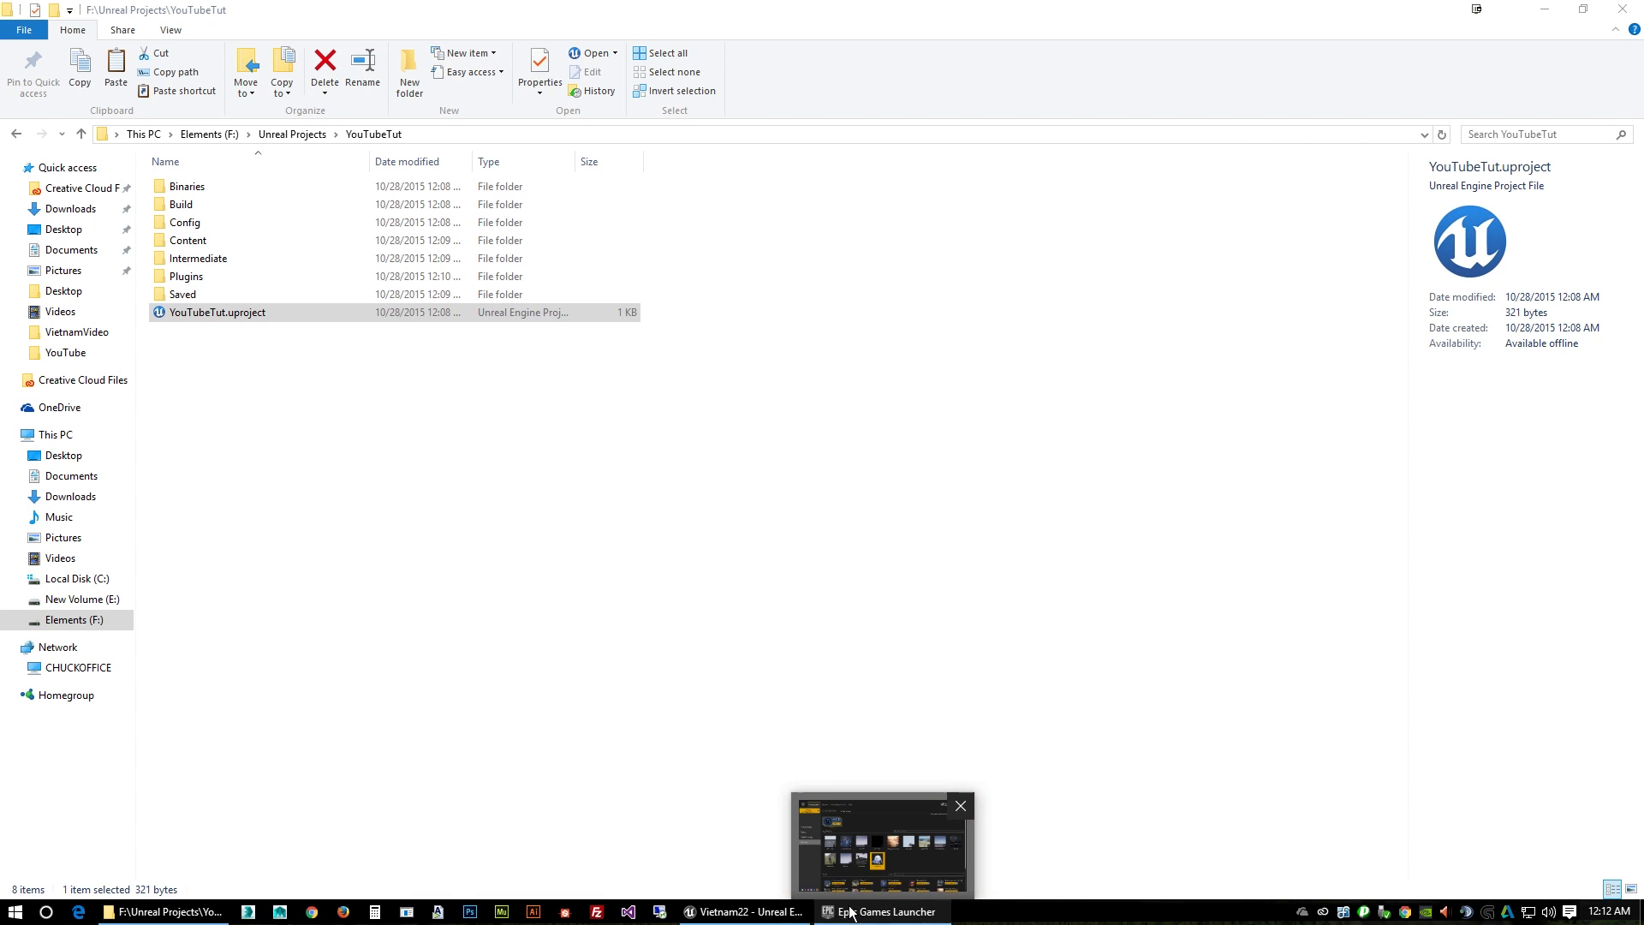
double_click(234, 311)
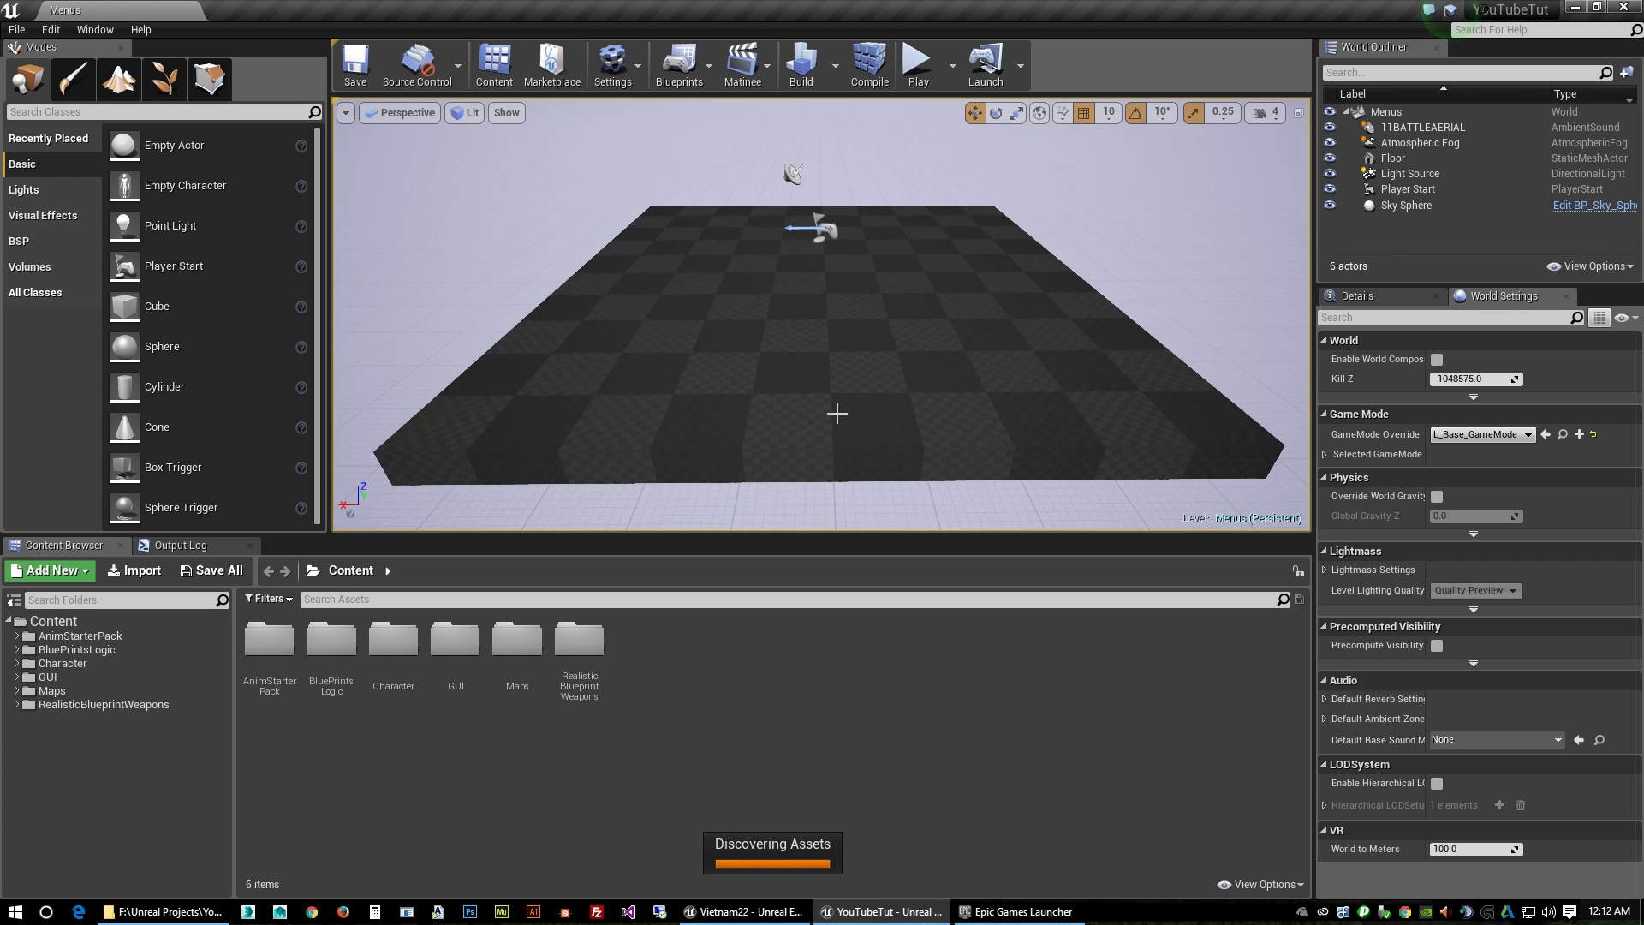
Start a Play-in-Editor session and open the game's Audio settings screen.
right_drag(916, 225, 962, 252)
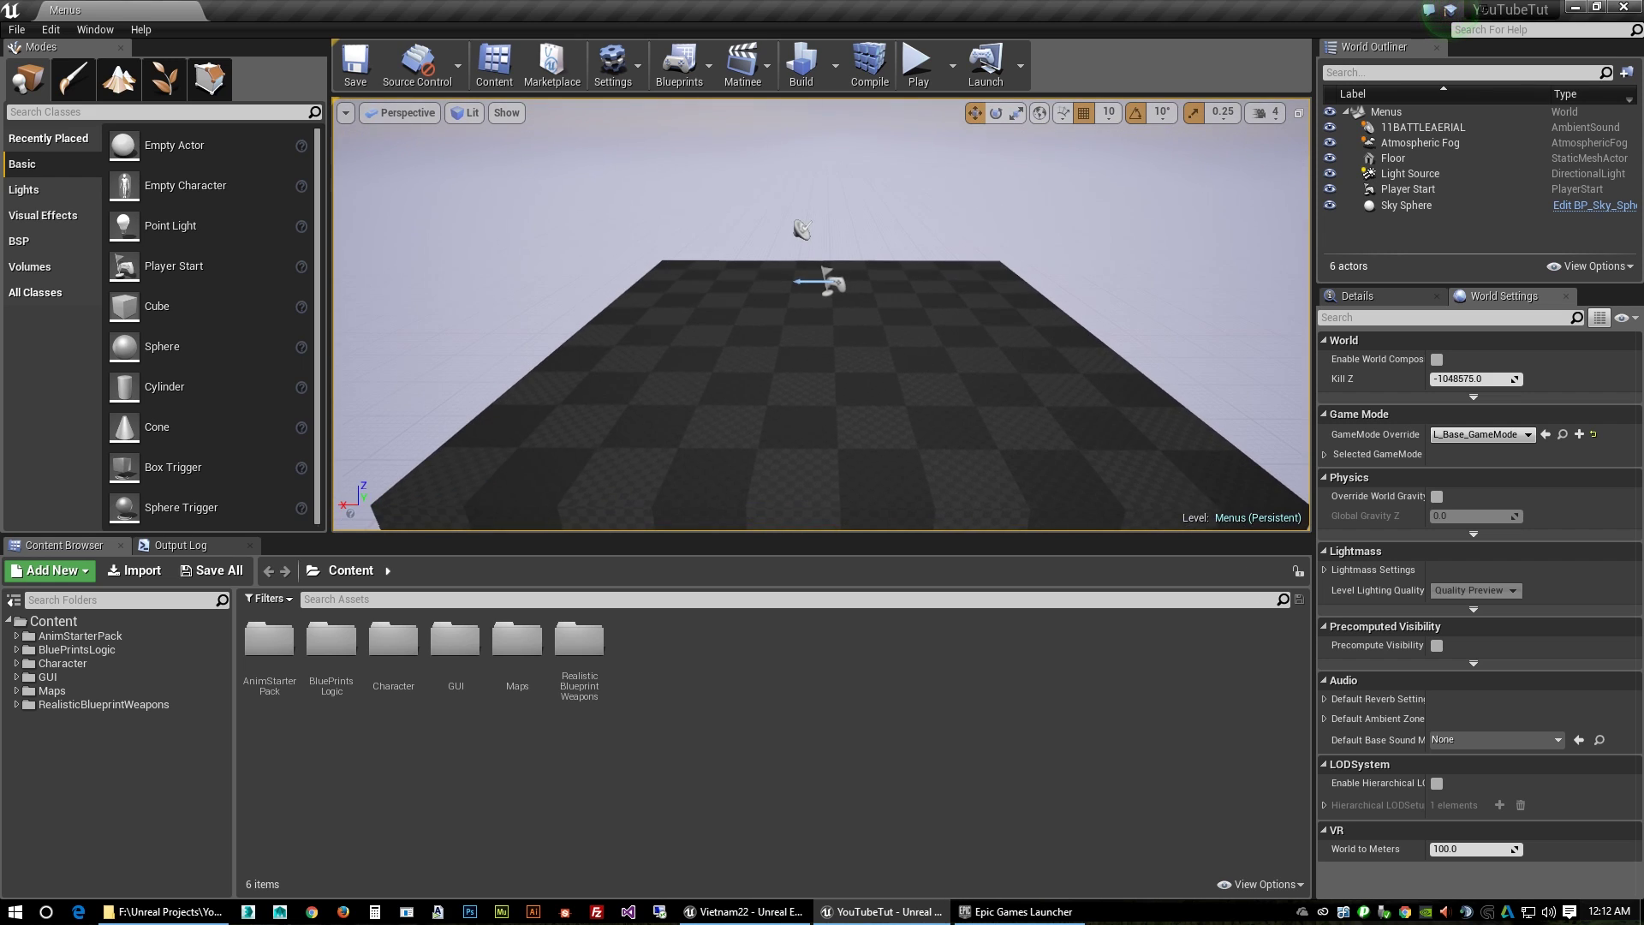
click(919, 64)
click(476, 257)
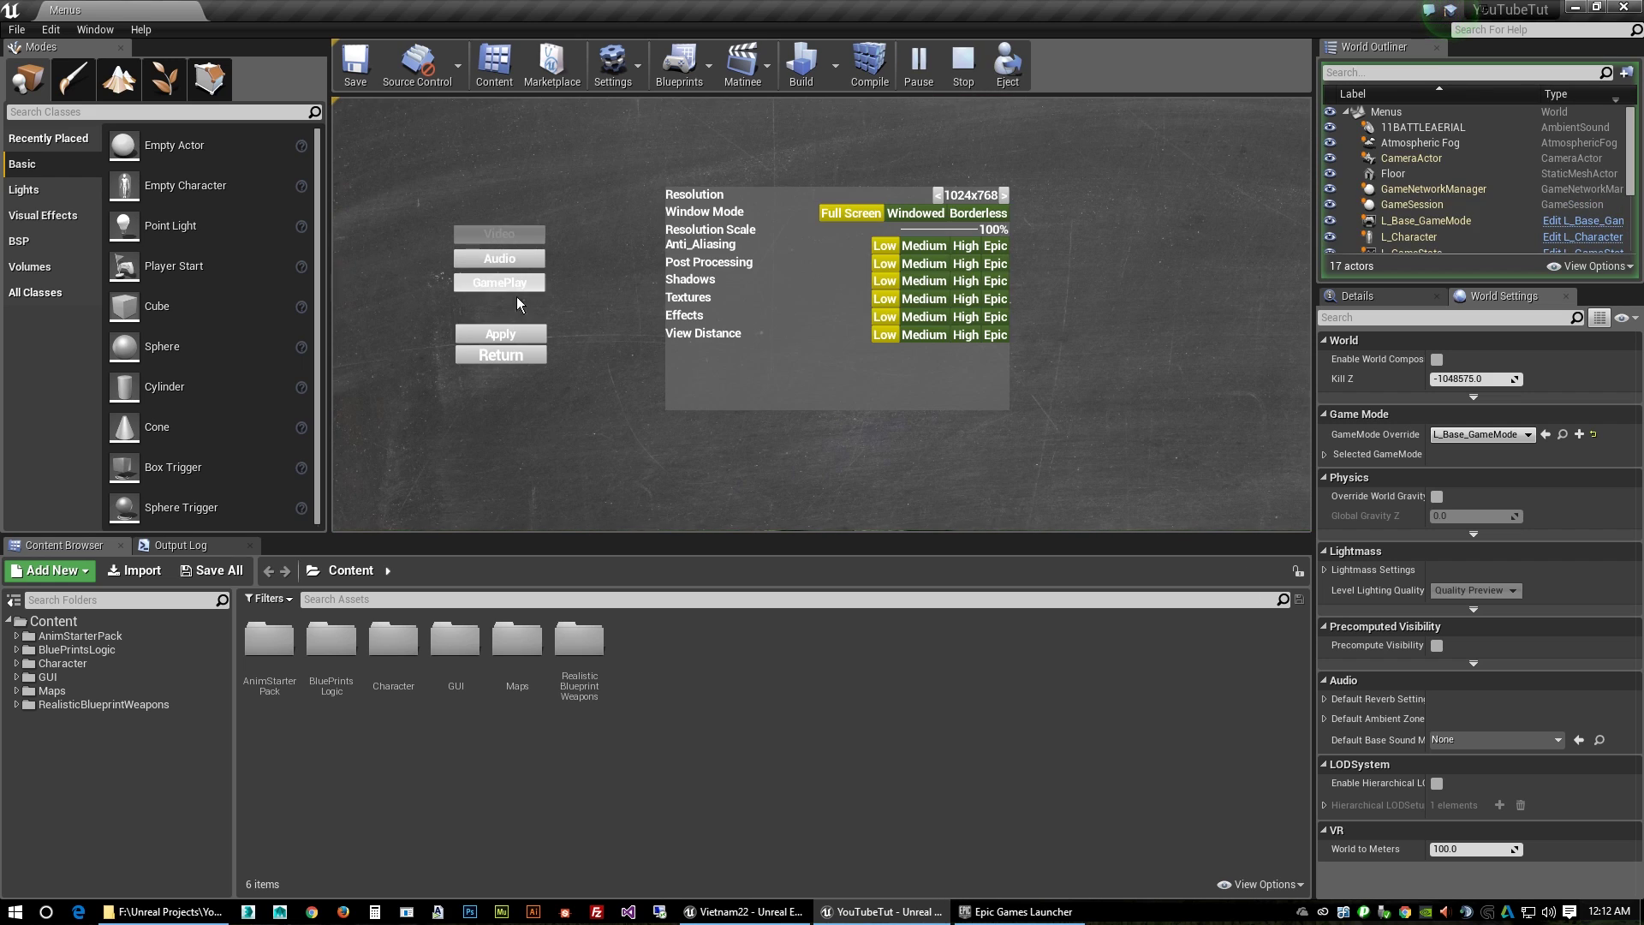
click(526, 259)
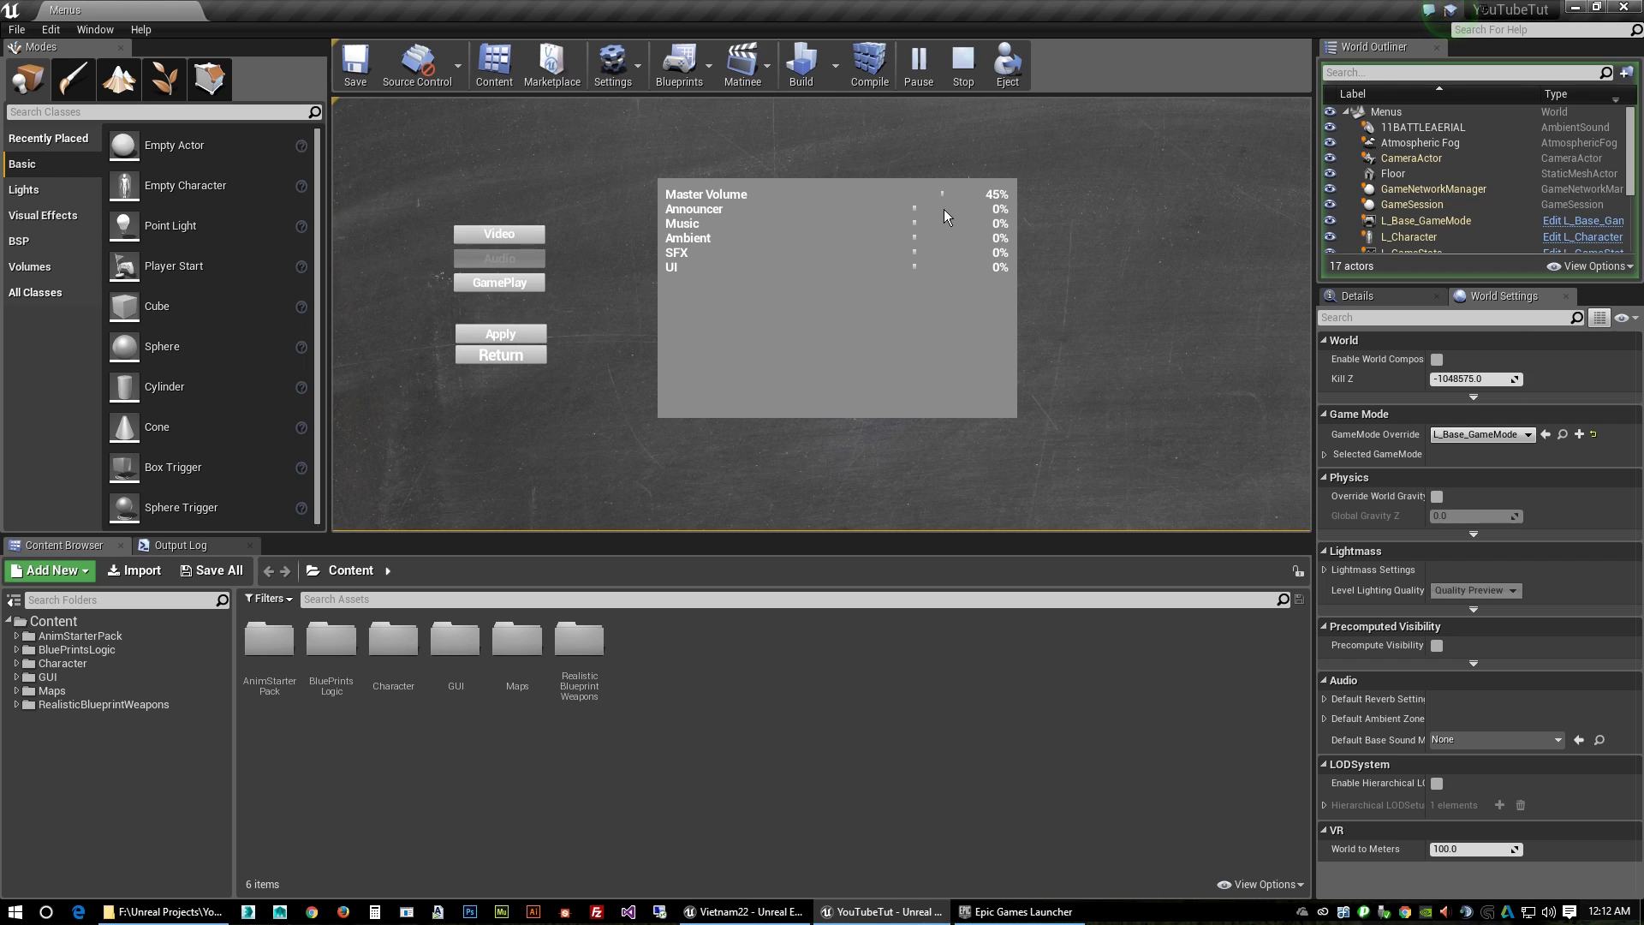
Raise the Music volume to 94%, apply it, return to the menu, and quit the session.
drag(913, 224, 980, 229)
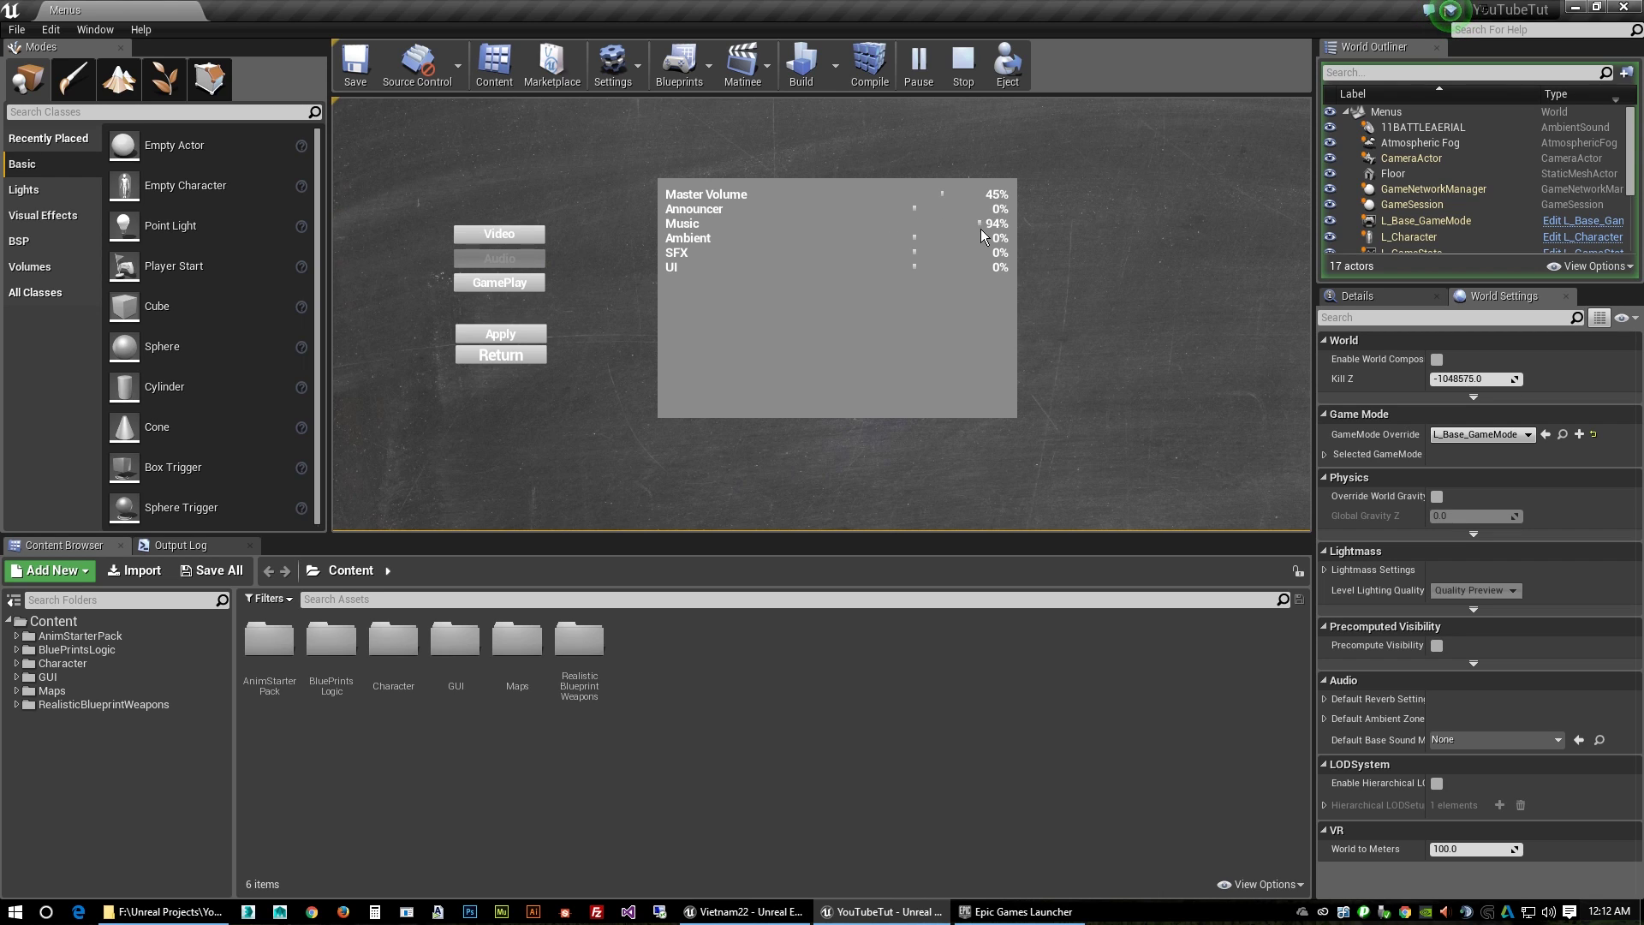
click(506, 334)
click(500, 356)
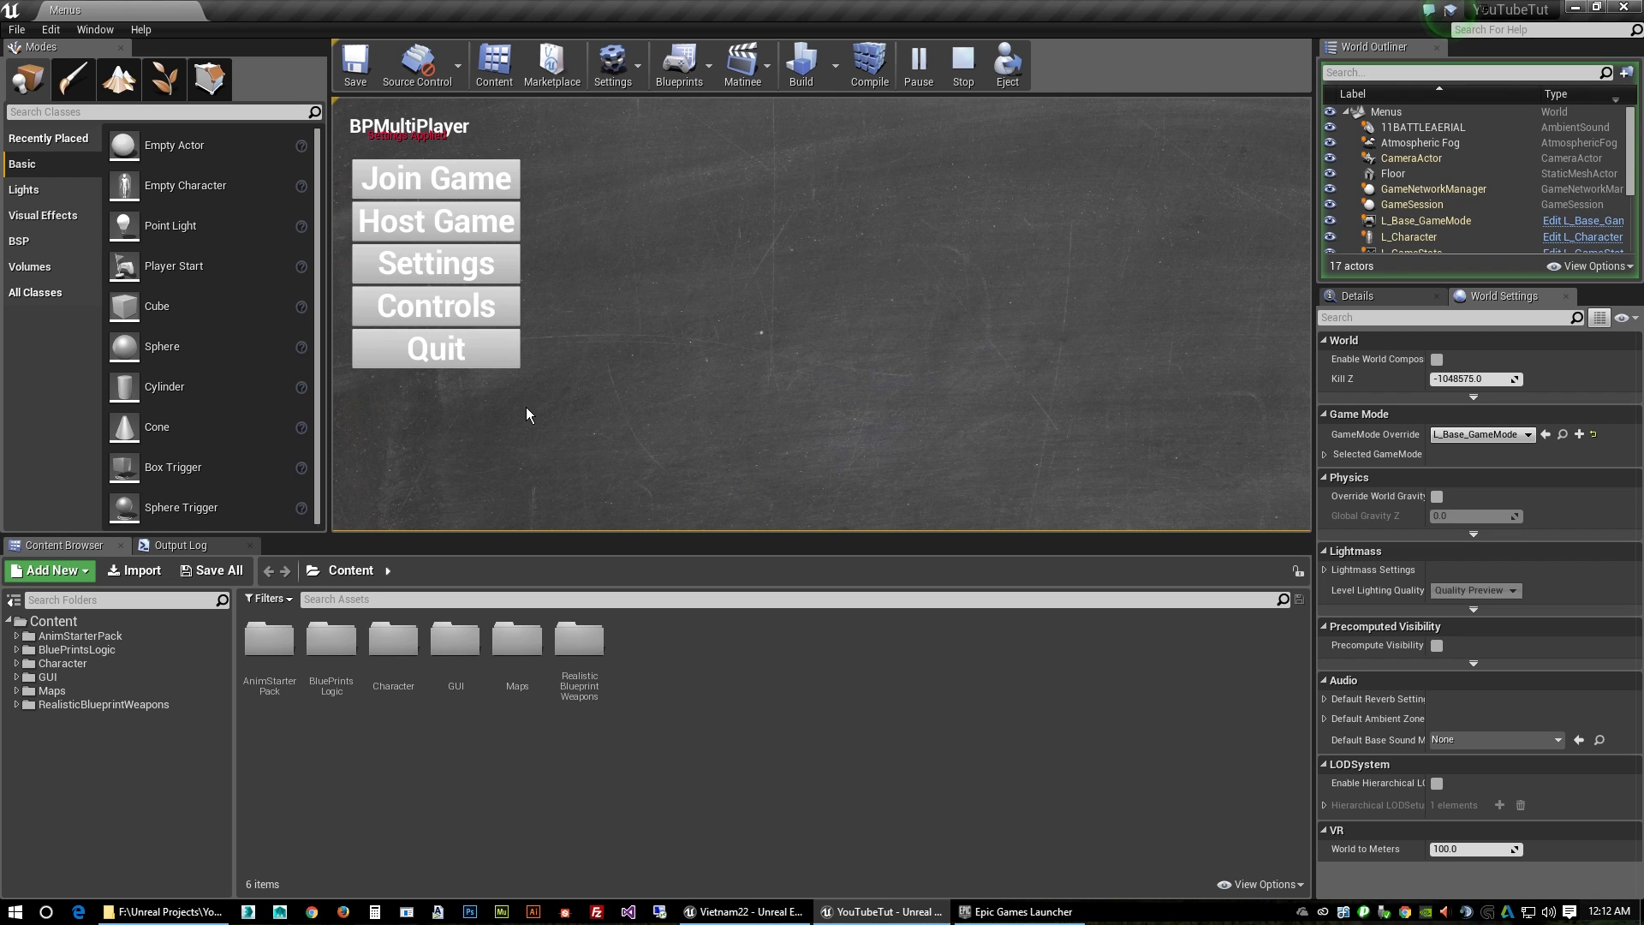
click(460, 346)
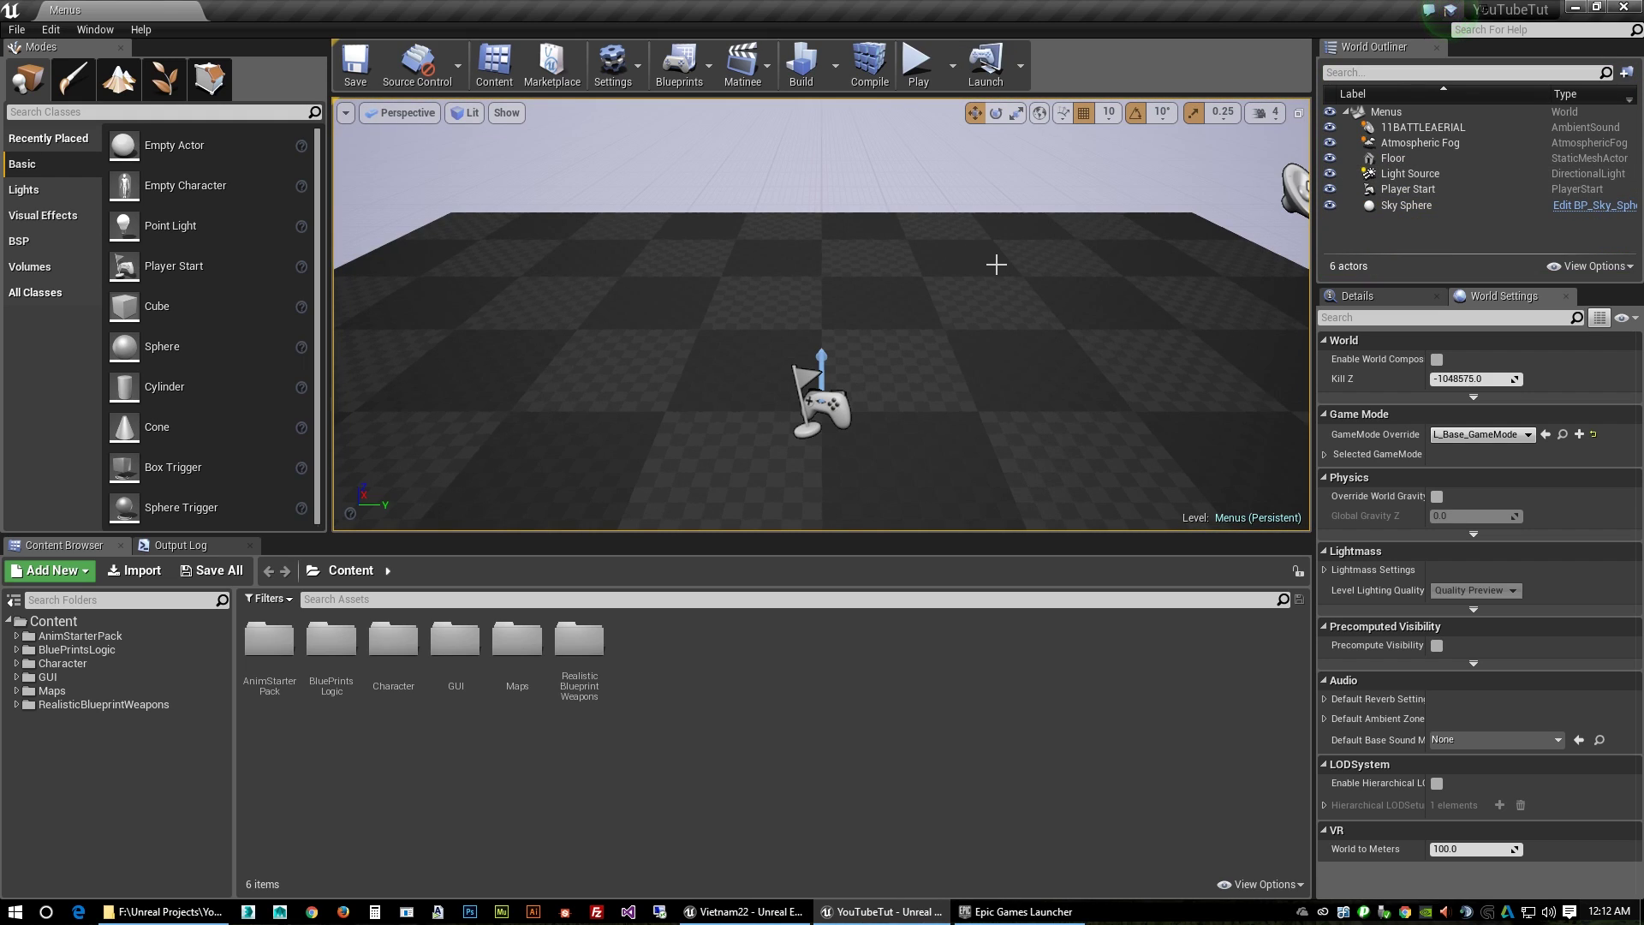
Recompile YouTubeTut's C++ code, check the failed log (no target rules file), then open Add New.
click(866, 73)
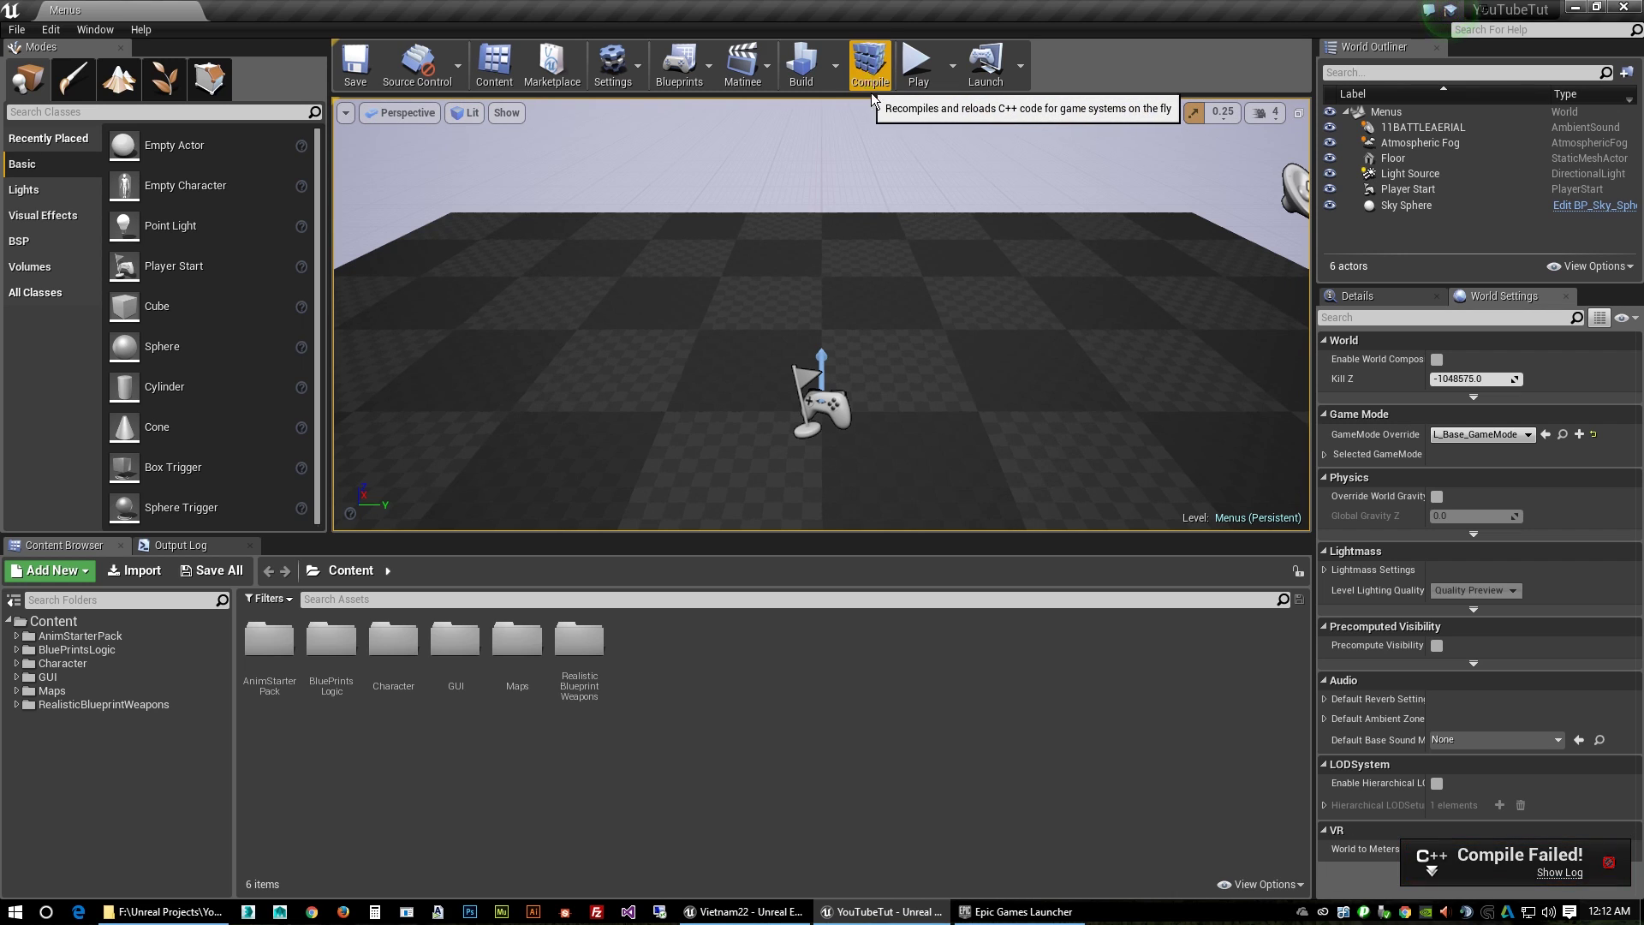
click(1548, 872)
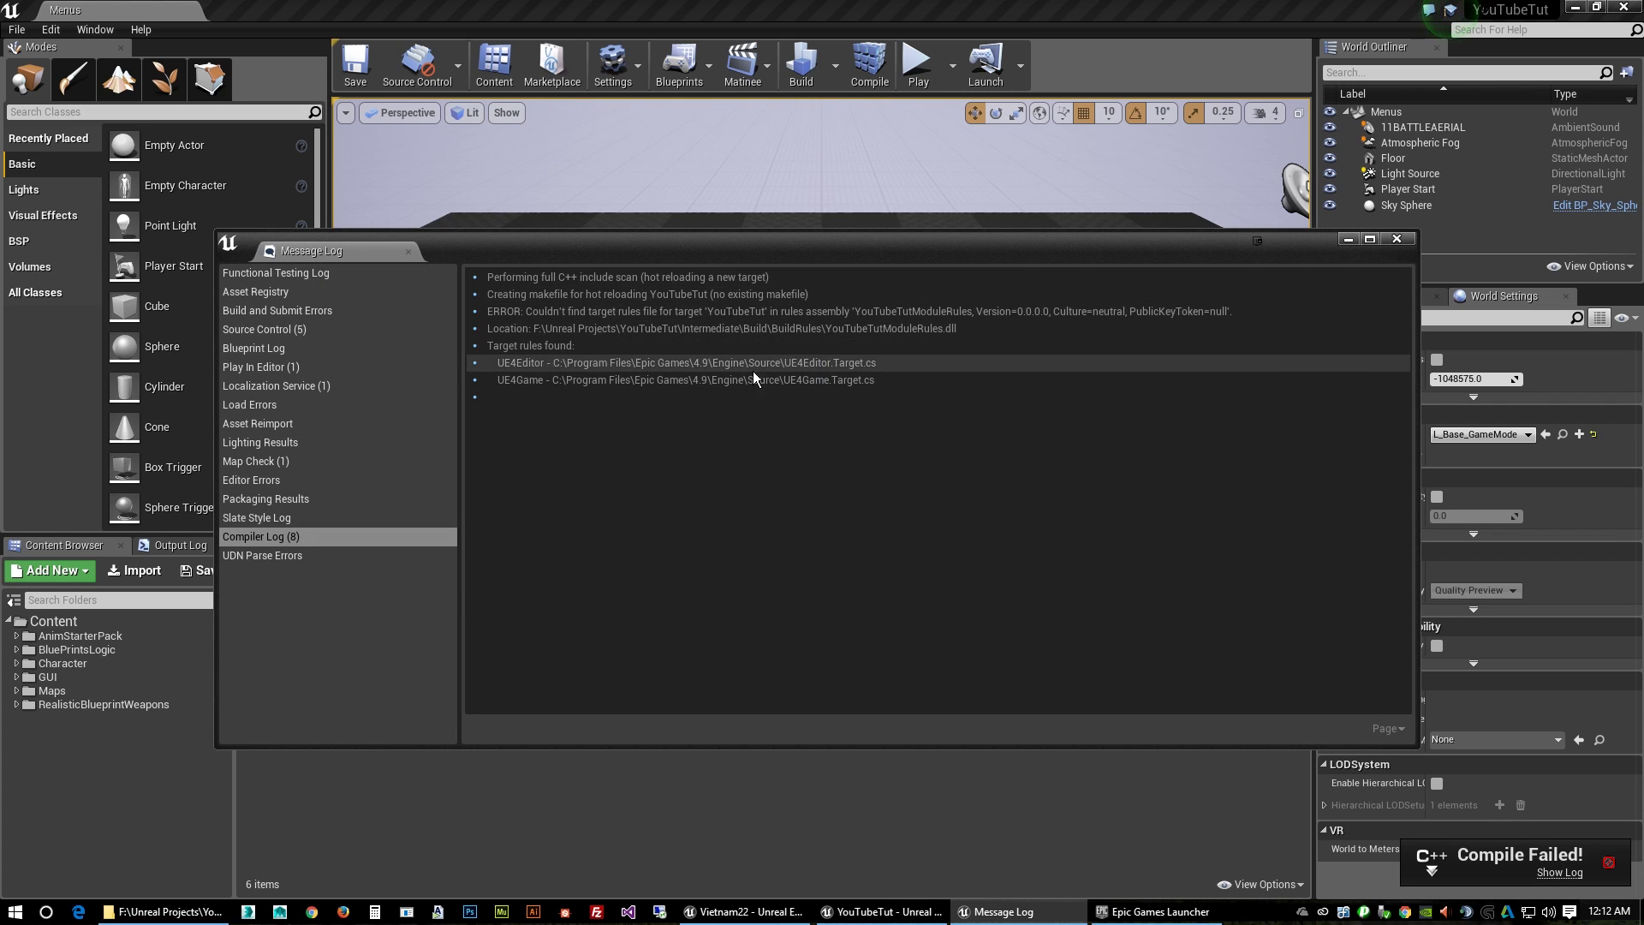
click(1397, 240)
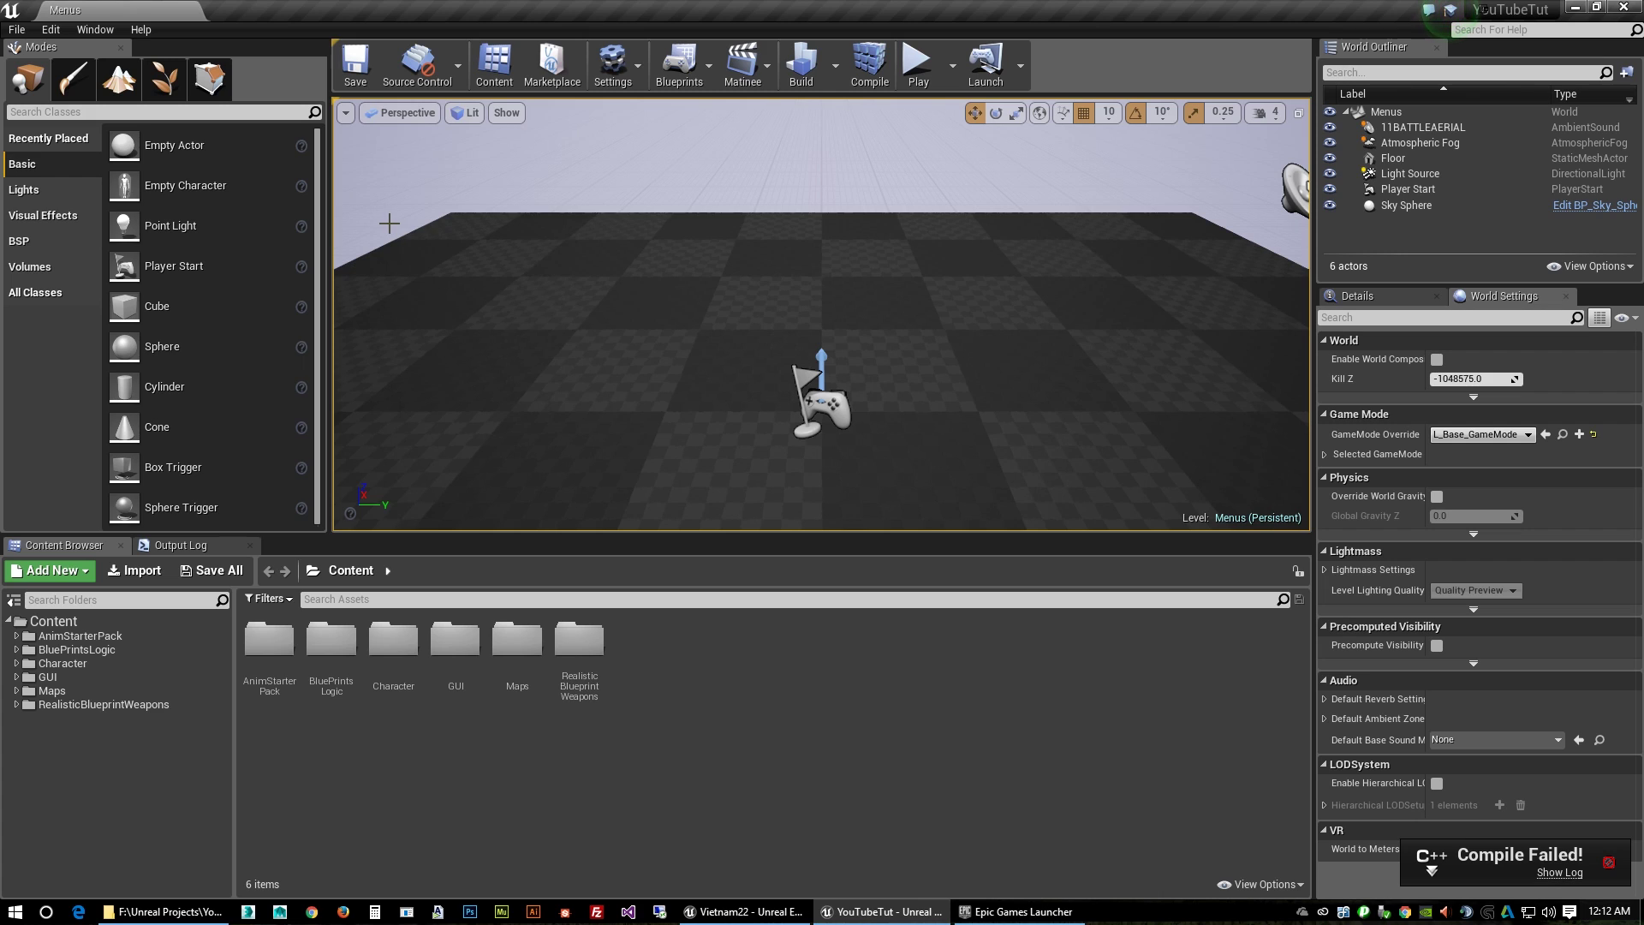
click(53, 571)
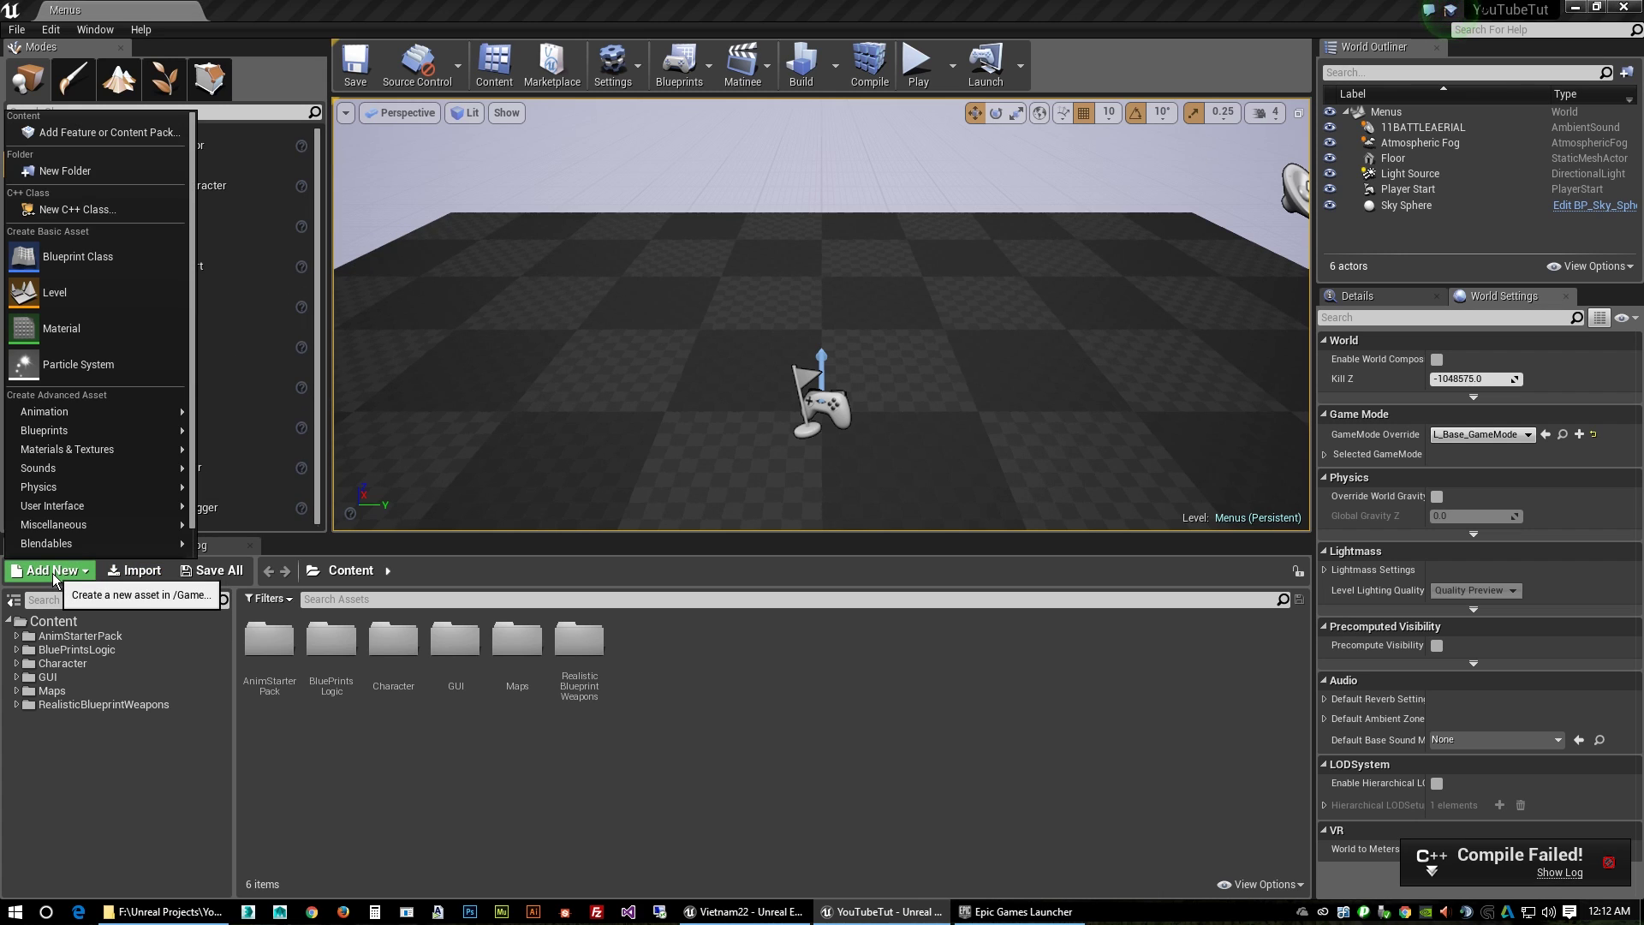
Create a new C++ class named DeleteLater with parent class None.
click(54, 212)
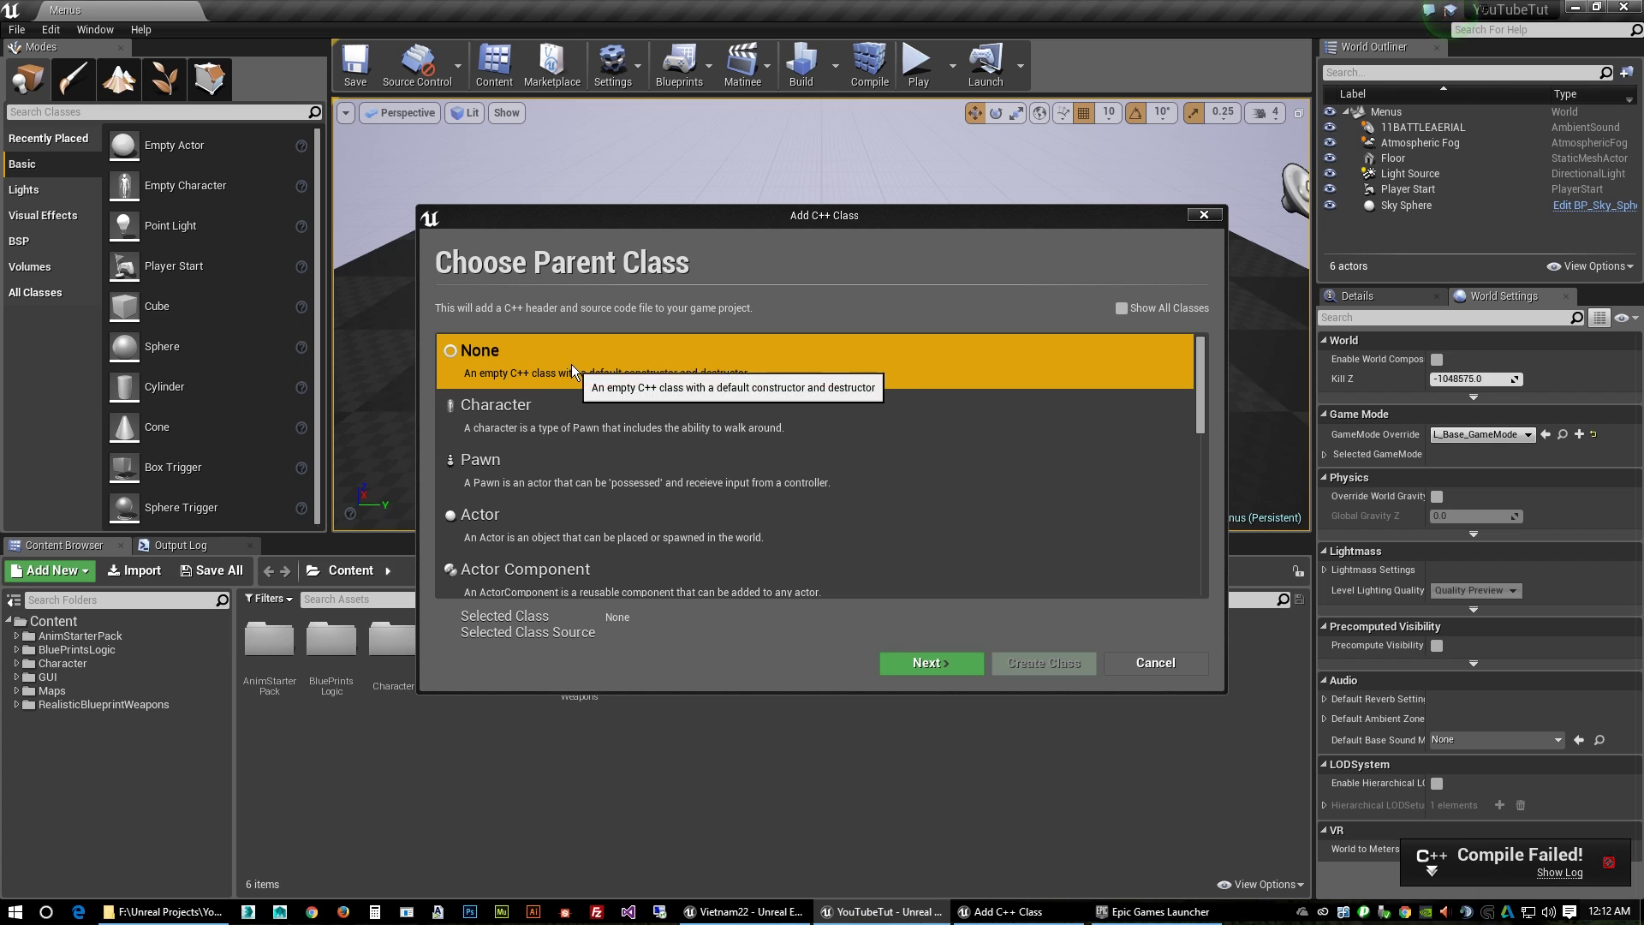
click(942, 663)
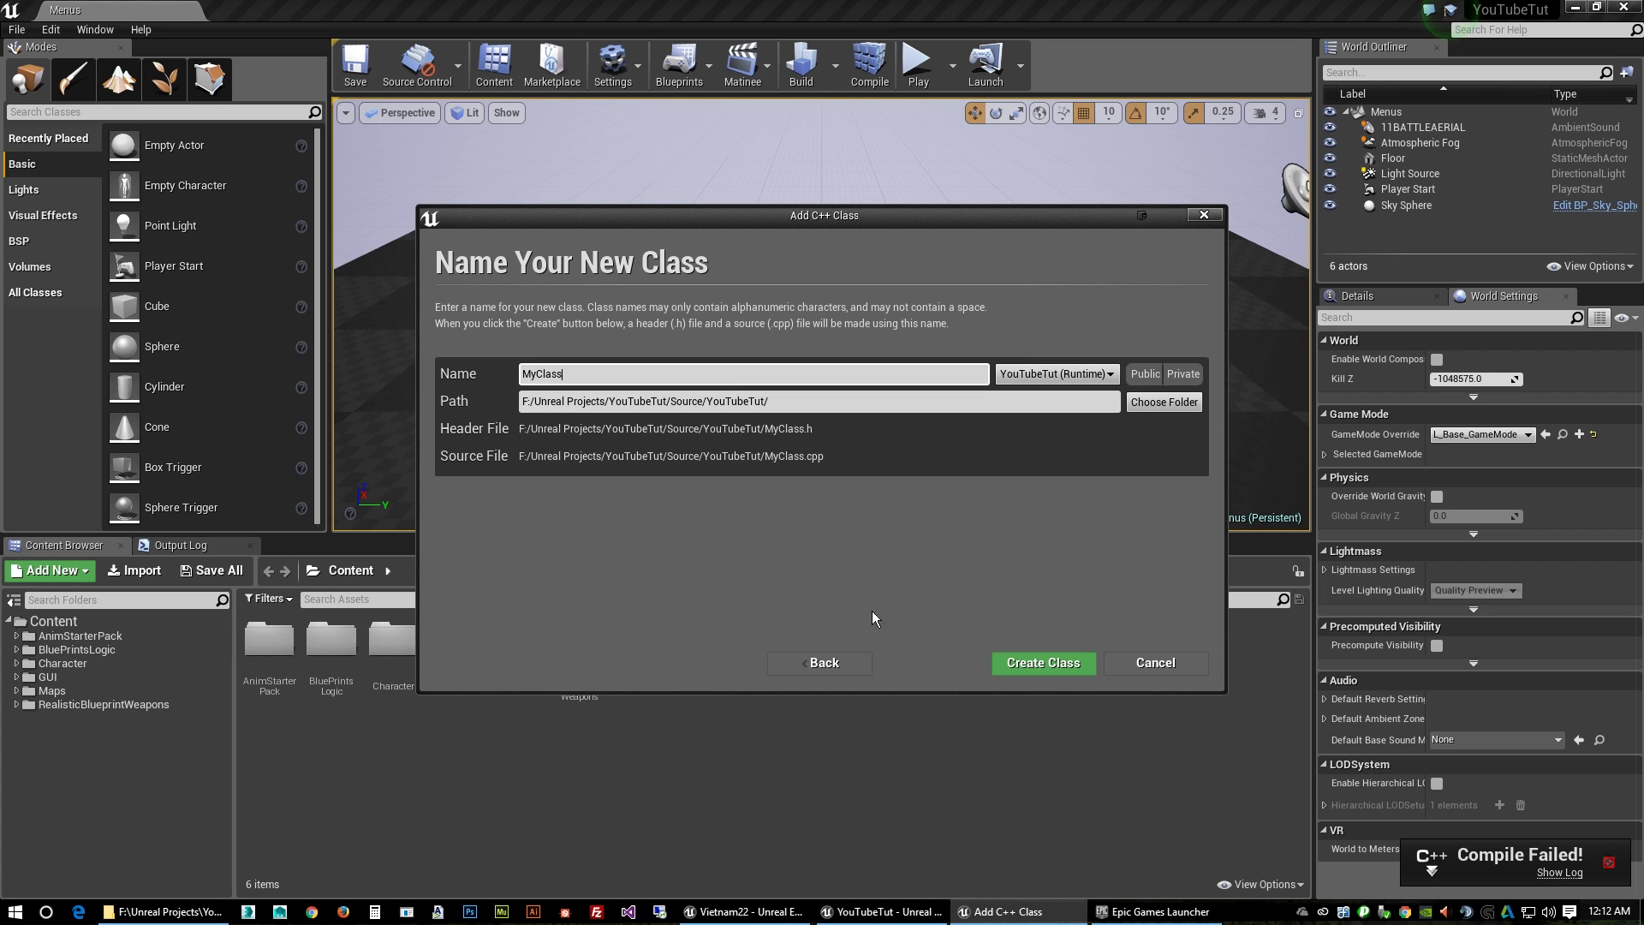
click(573, 381)
text(DeleteLater)
click(1019, 664)
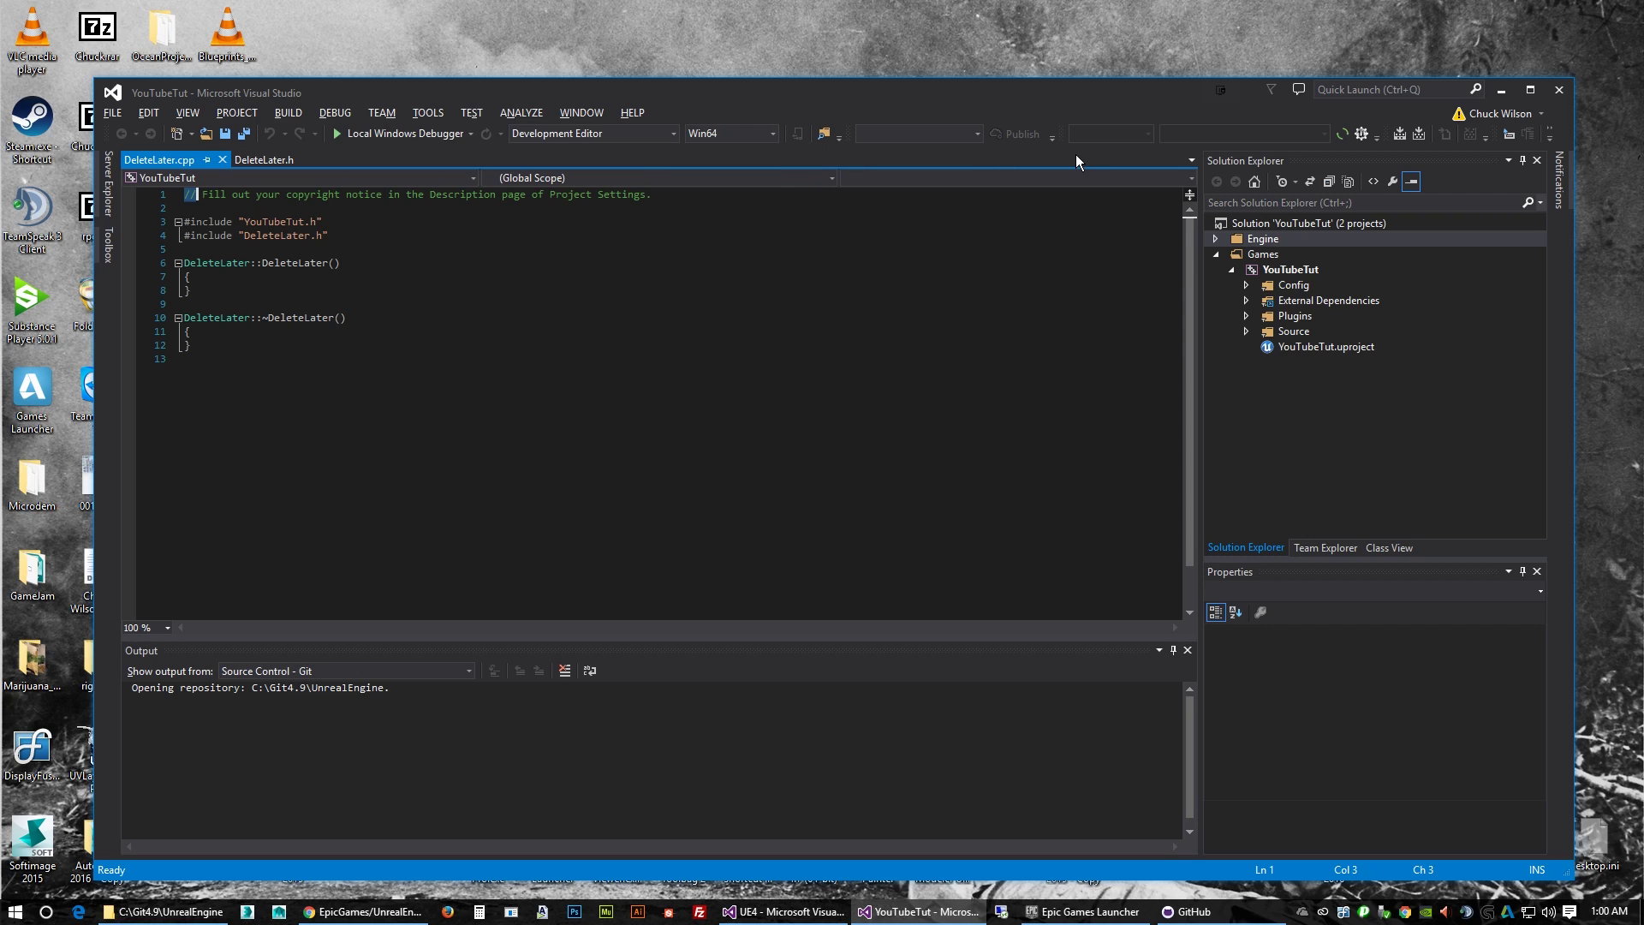
Launch a new Google Chrome window from the taskbar.
right_click(364, 911)
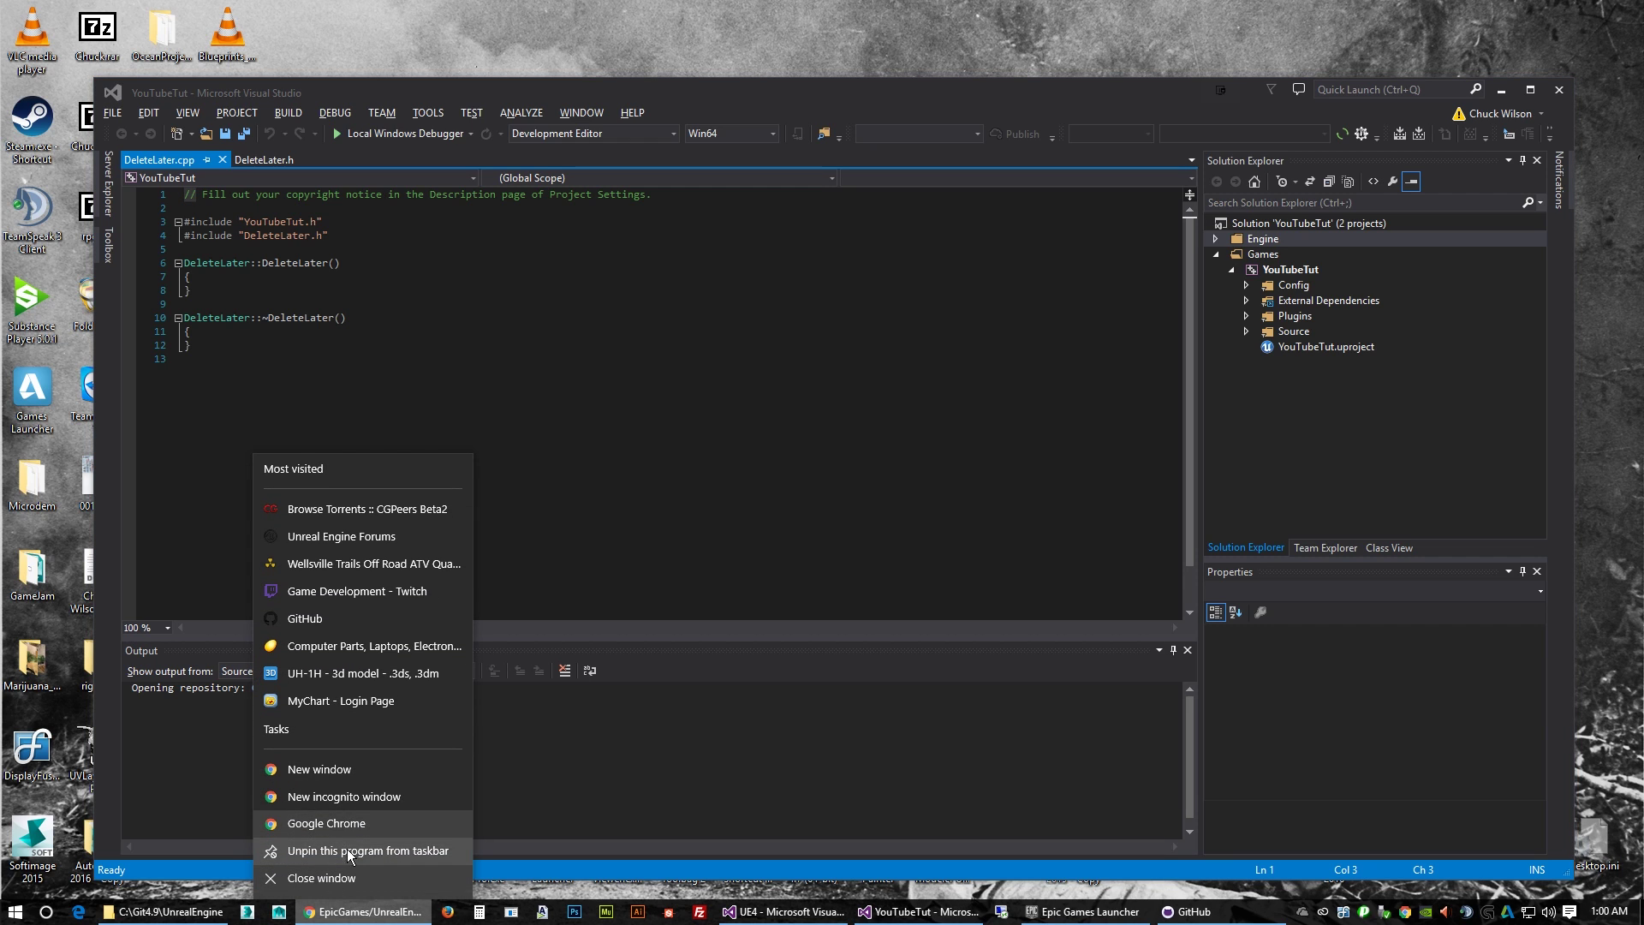
click(343, 823)
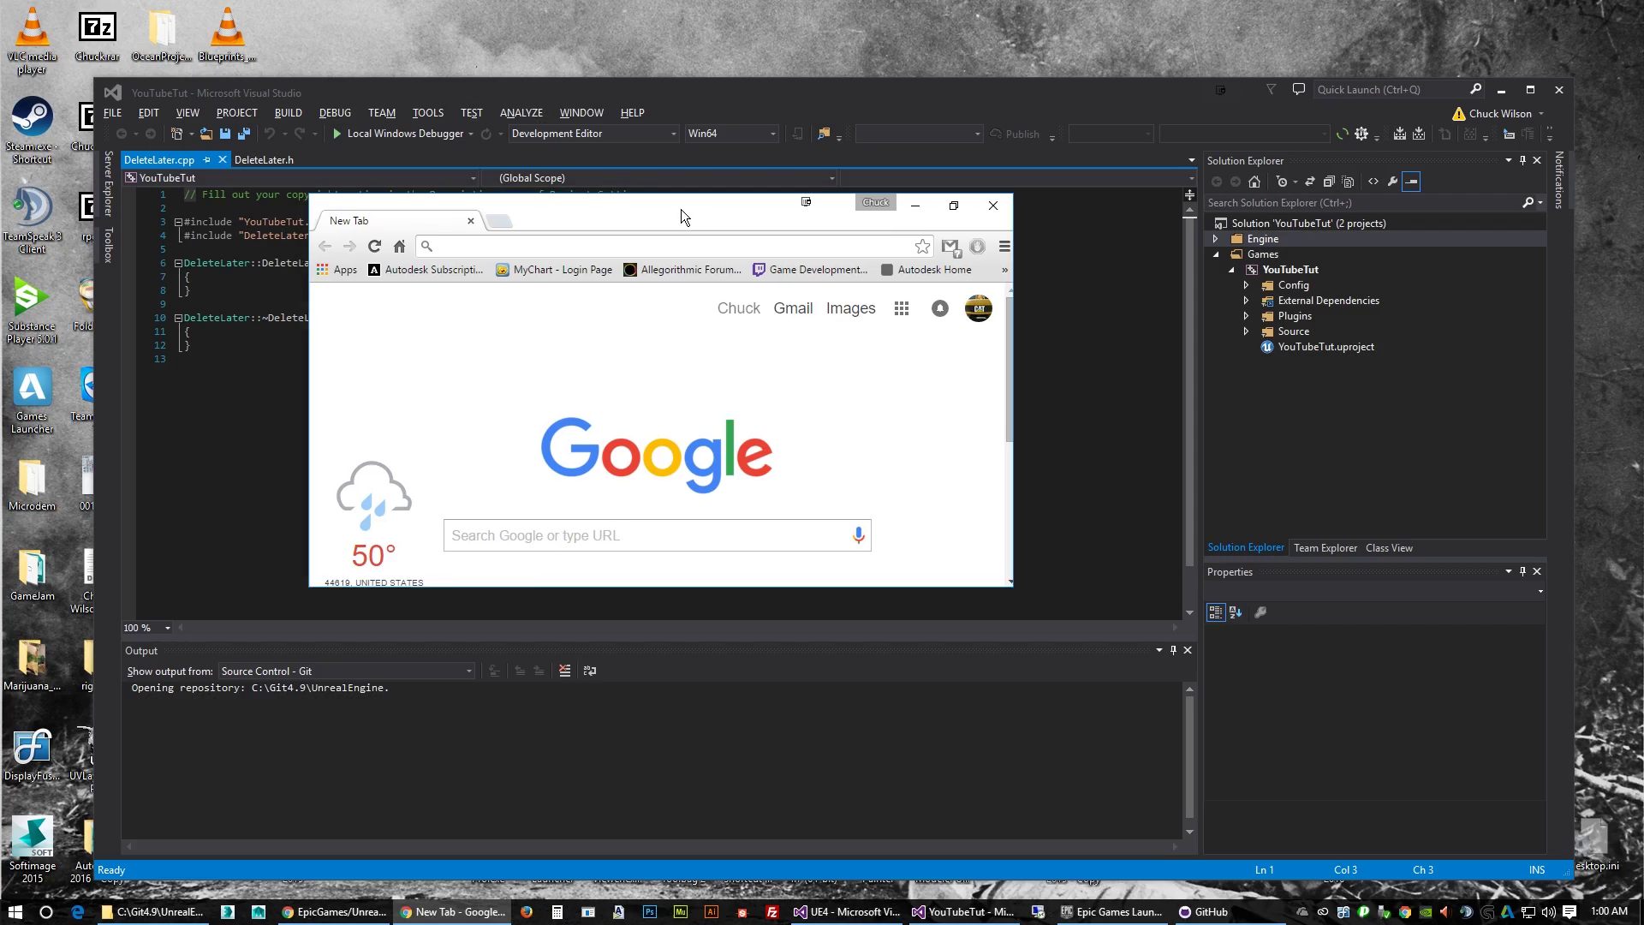
Maximize Chrome, go to YouTube, and search for 'unreal engine'.
double_click(680, 209)
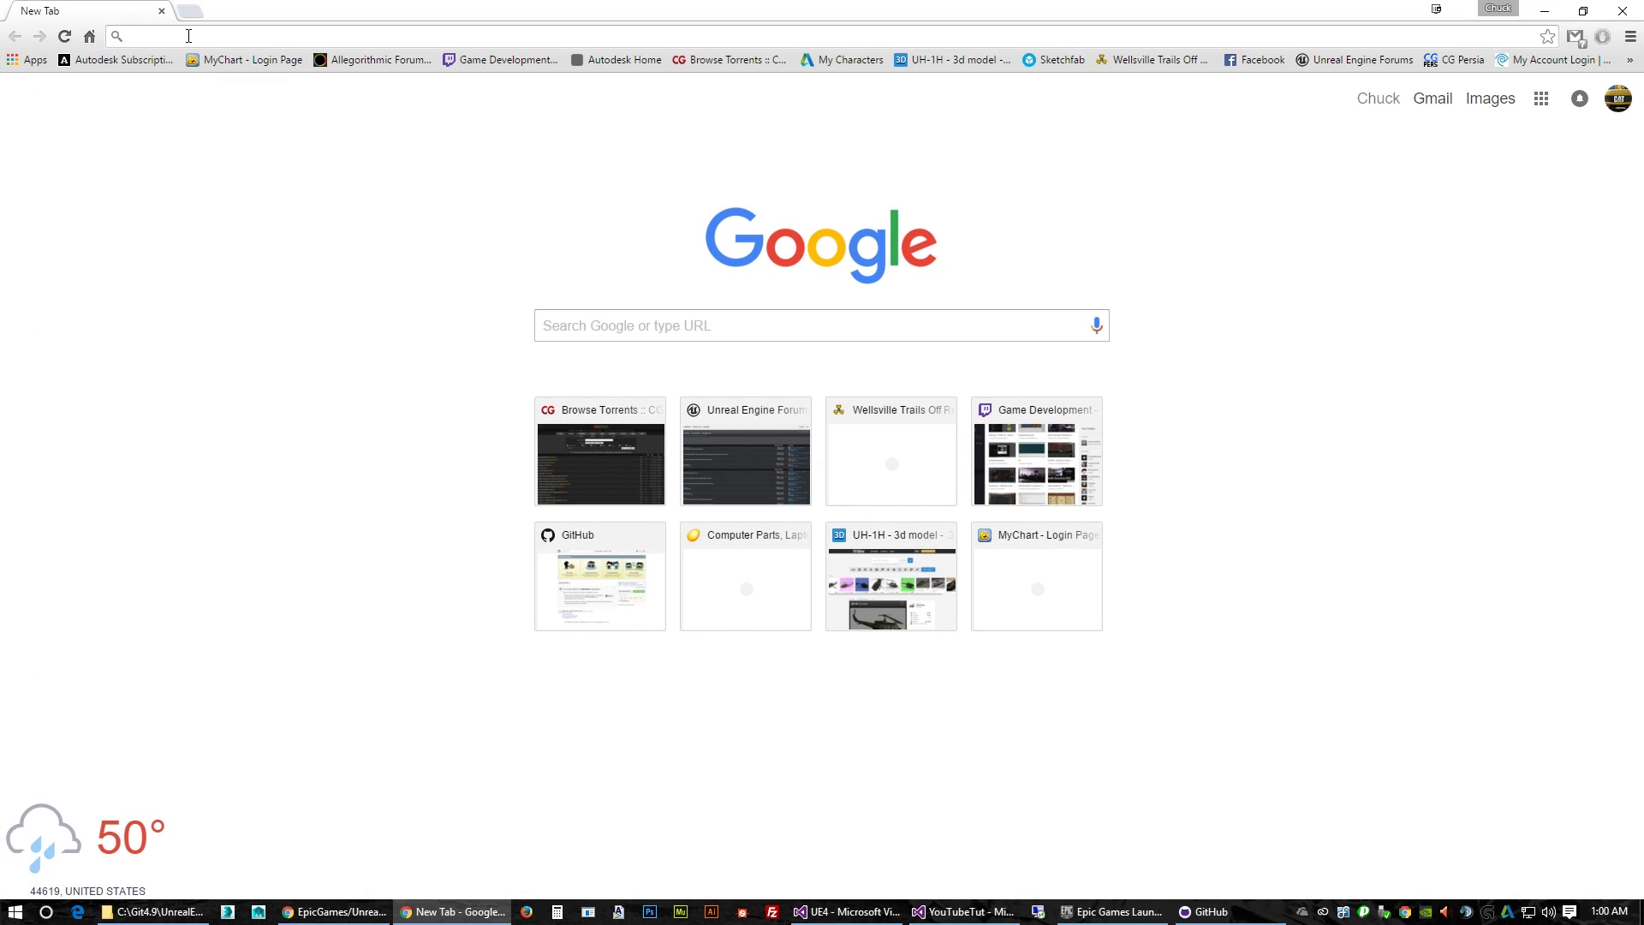
click(31, 60)
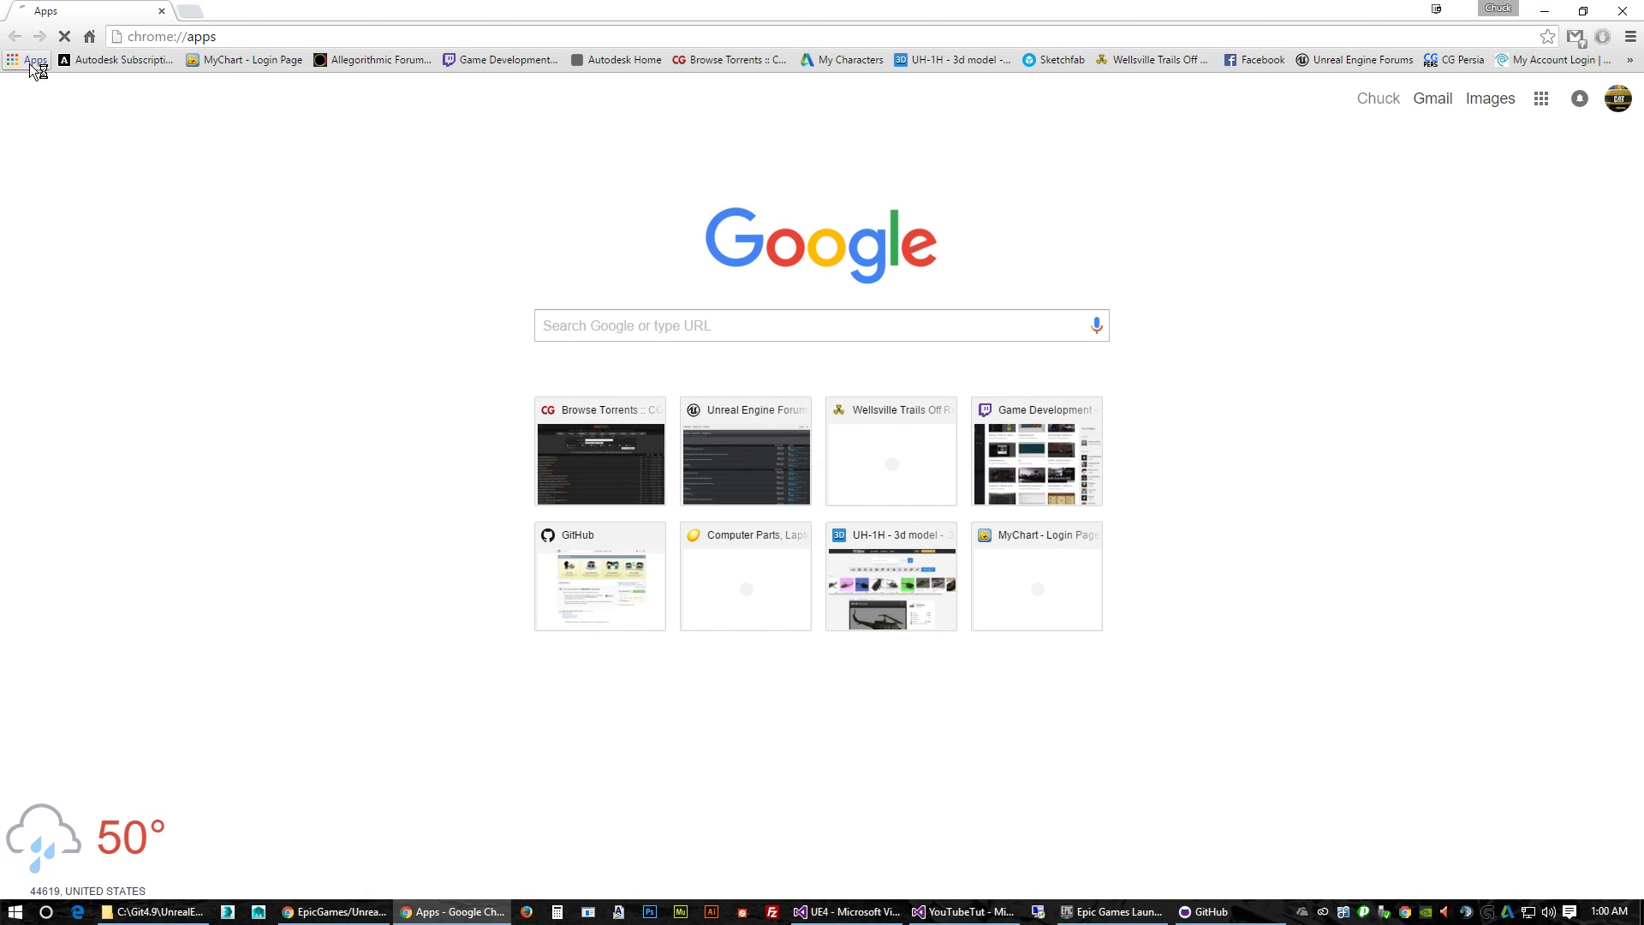
click(558, 321)
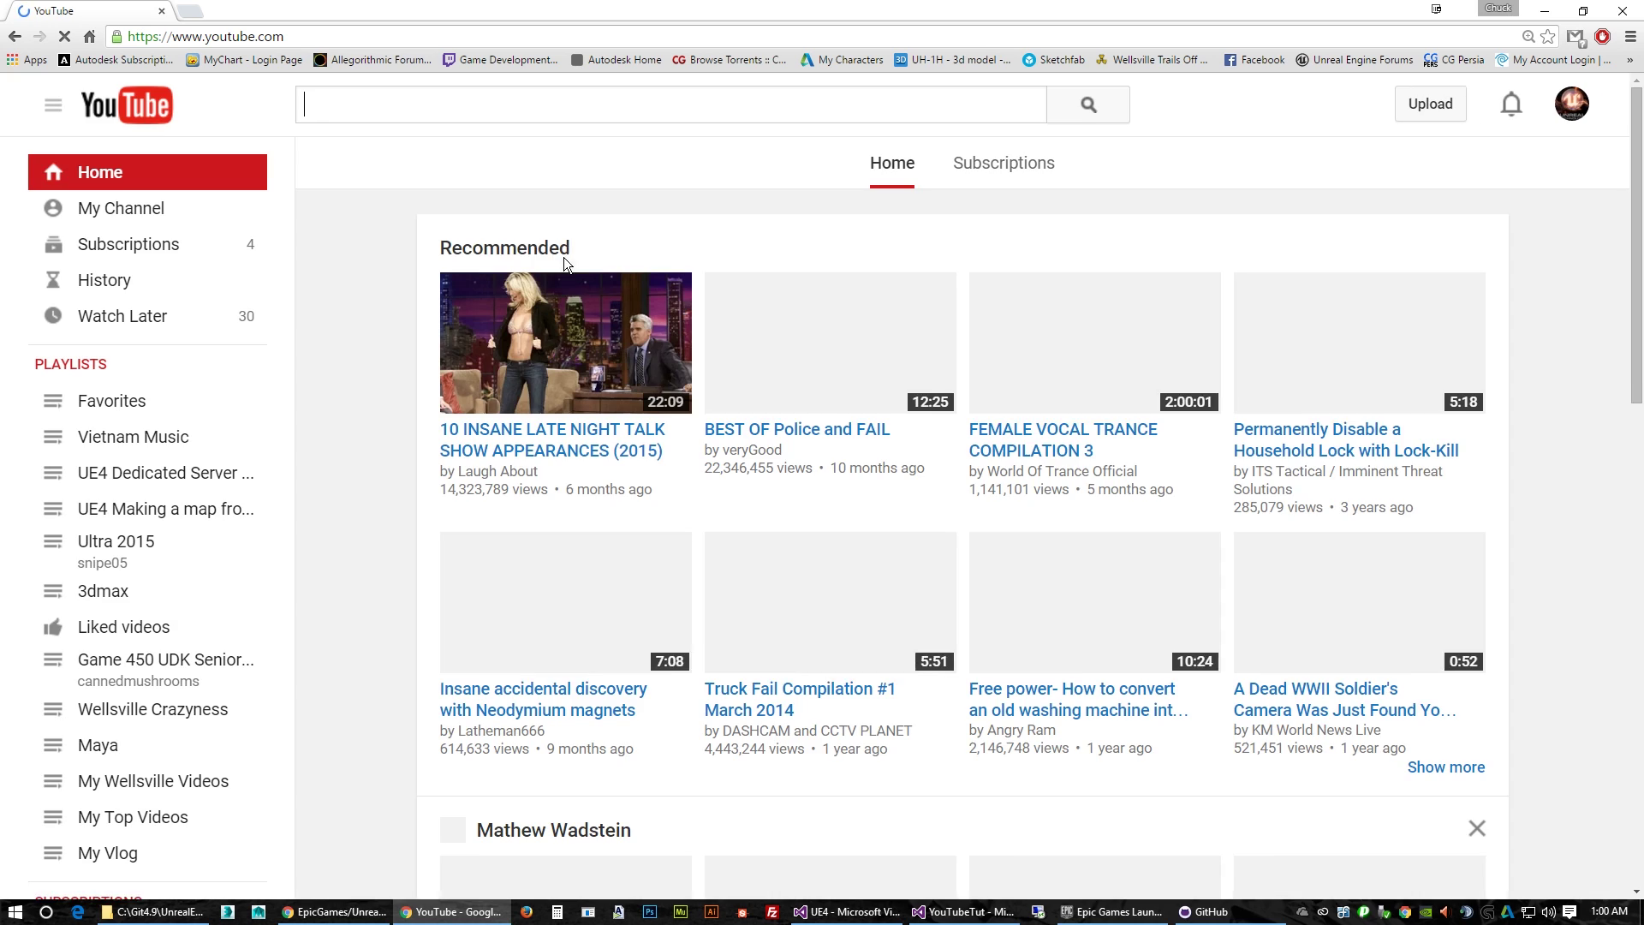
text(u)
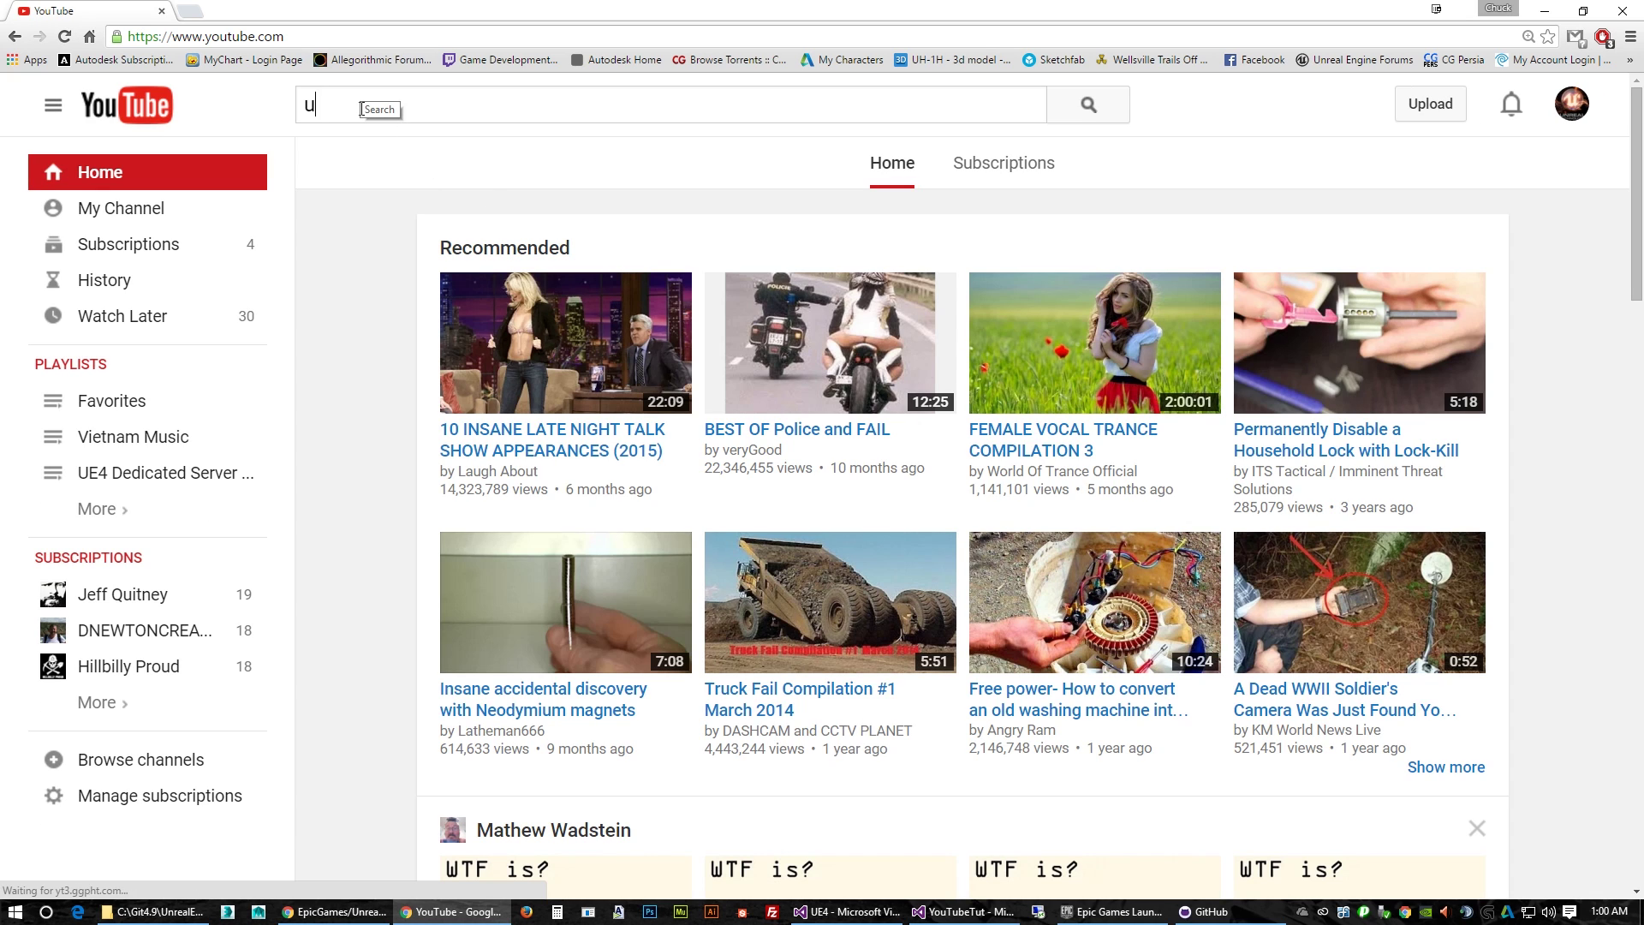
text(nreal engine)
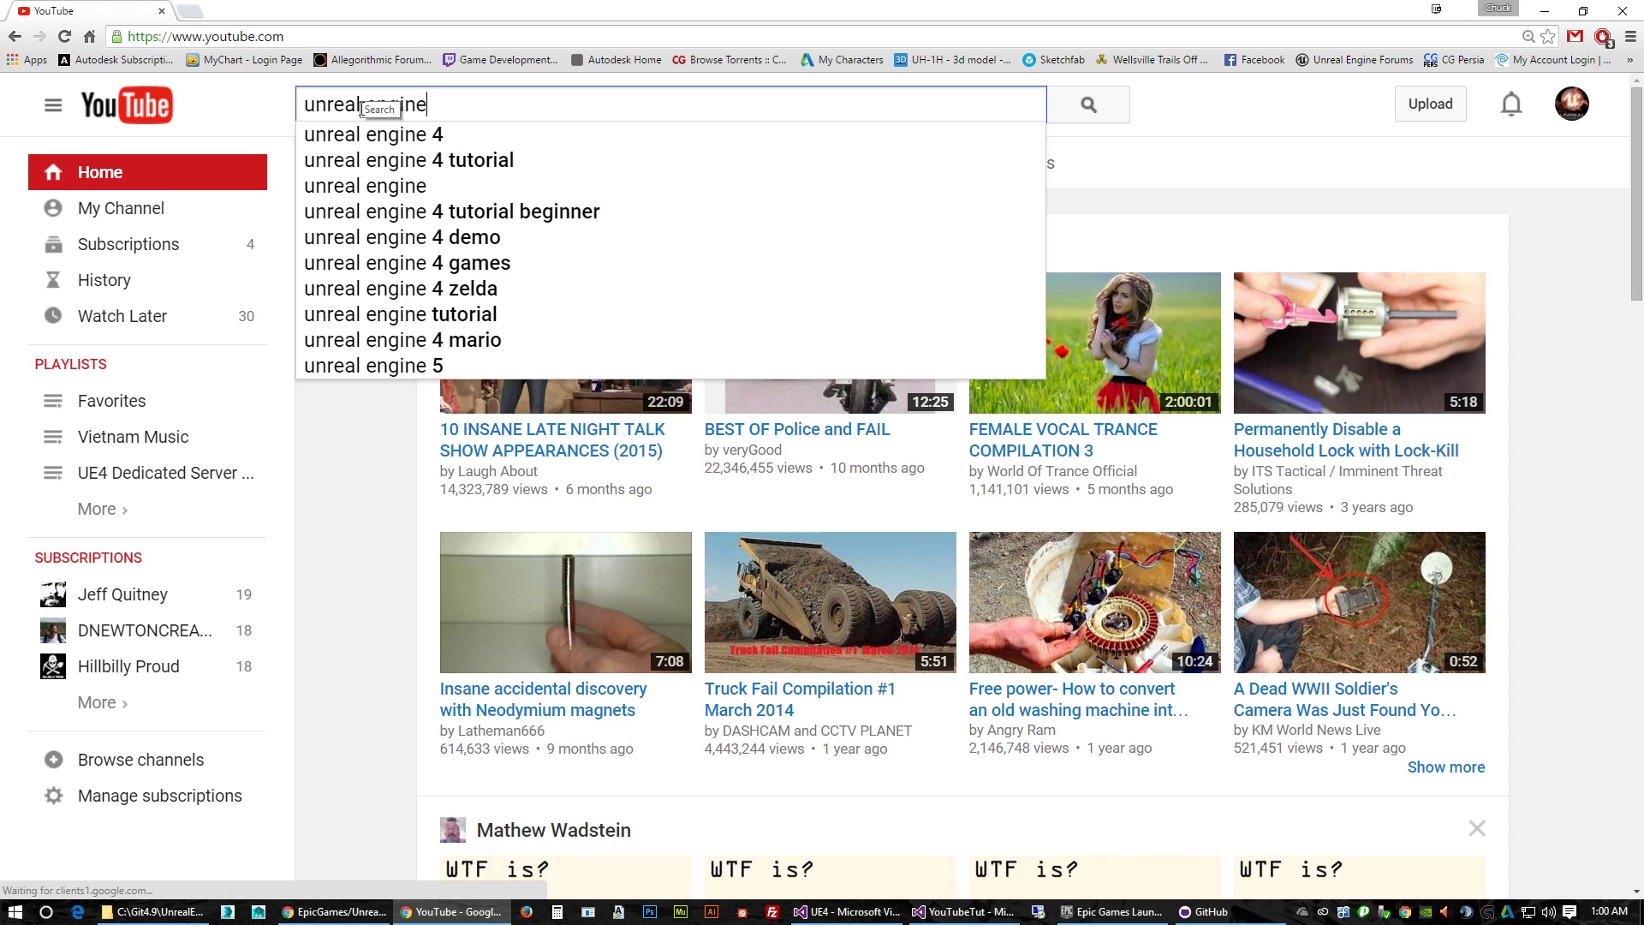
key(Return)
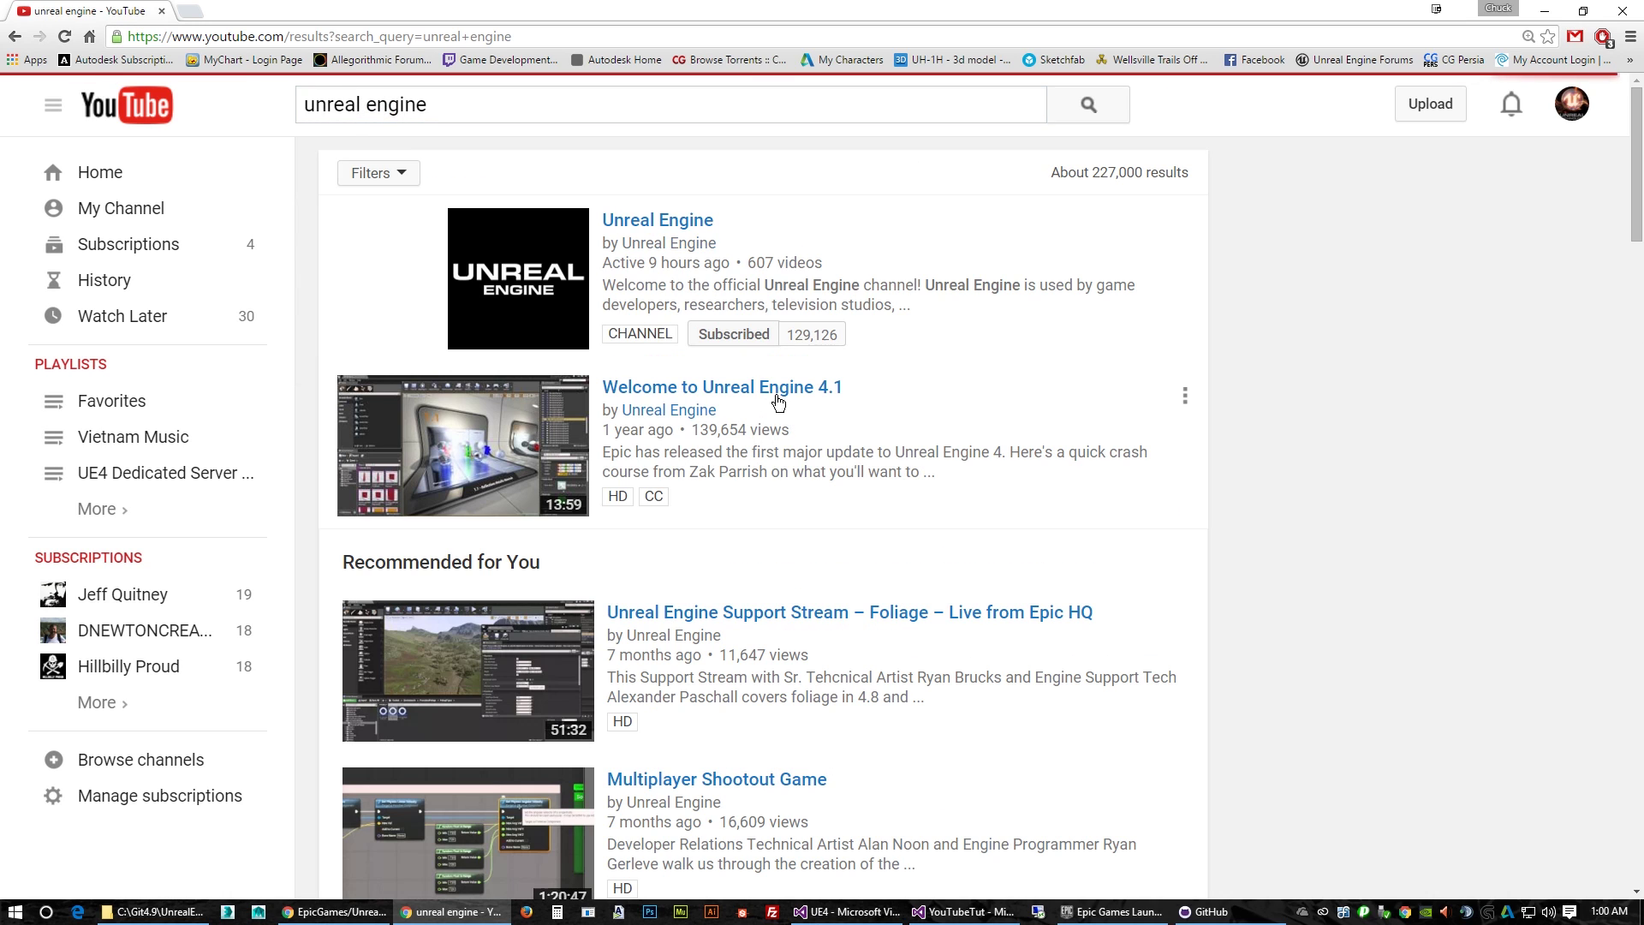
Open the Unreal Engine channel and search it for 'git'.
click(662, 221)
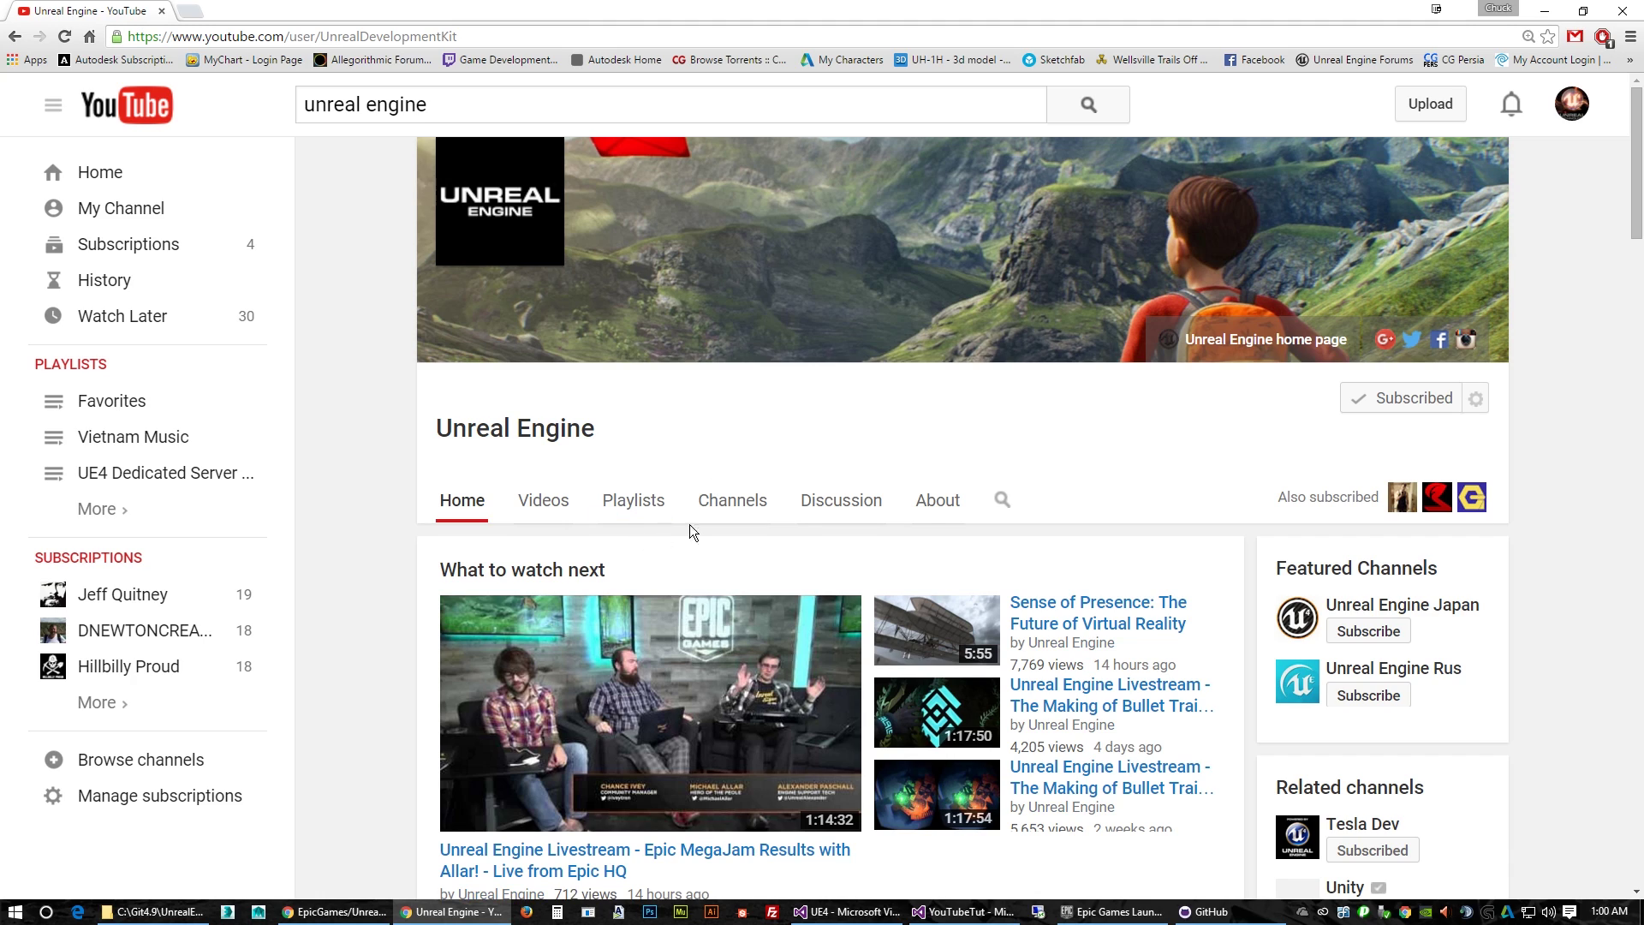
click(1003, 501)
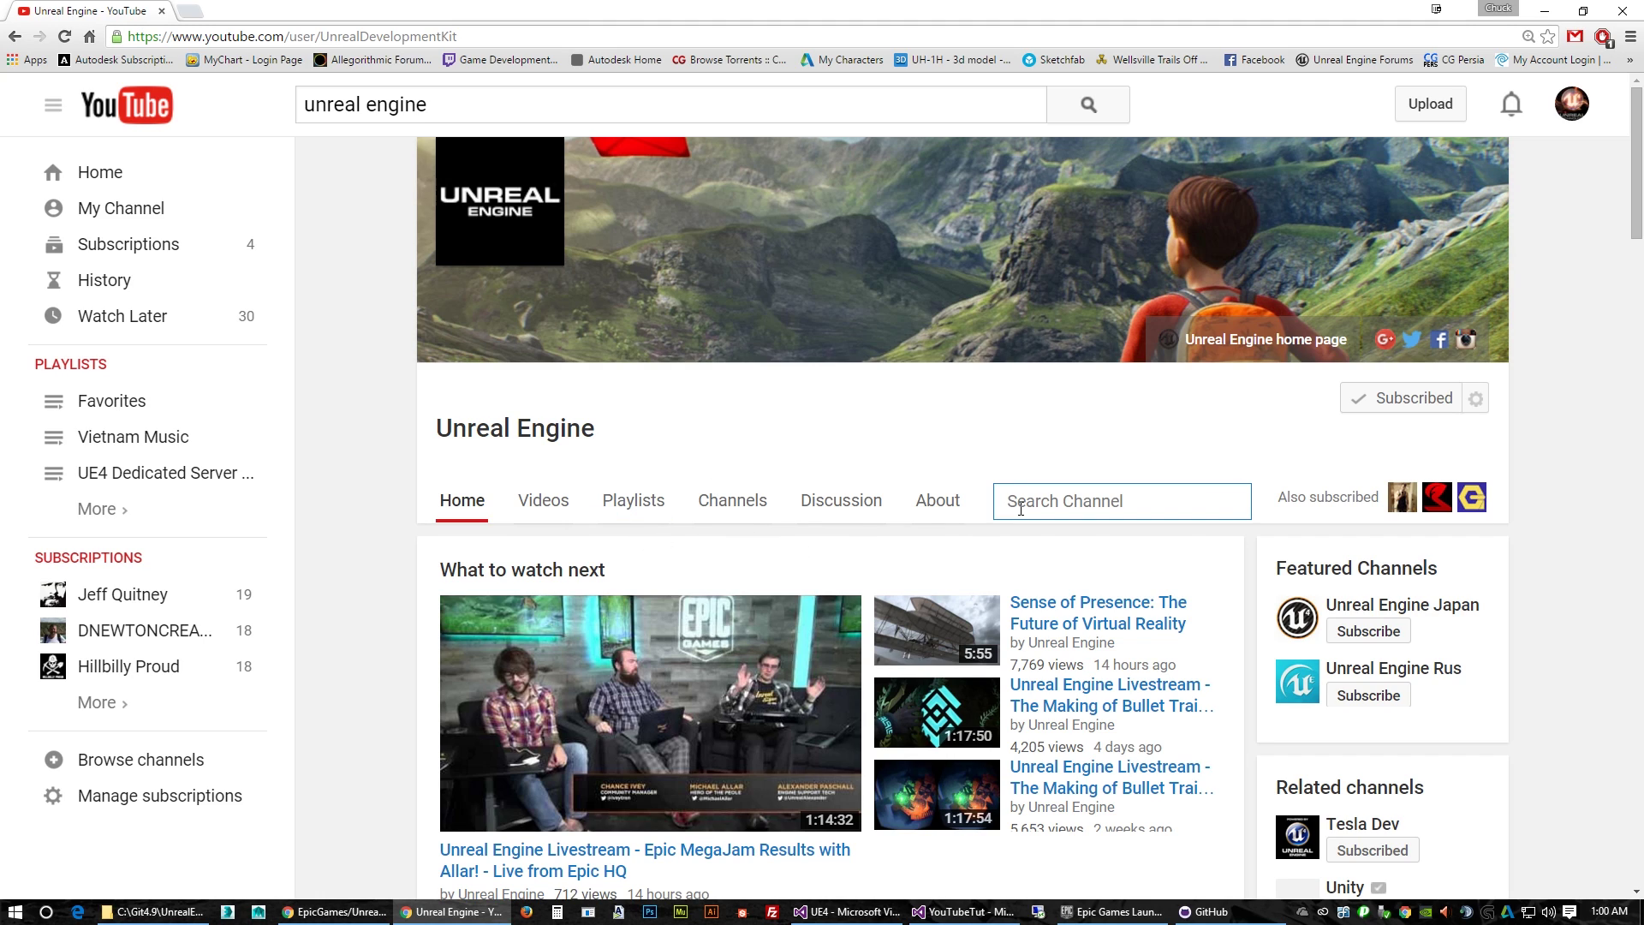
text(github)
key(Return)
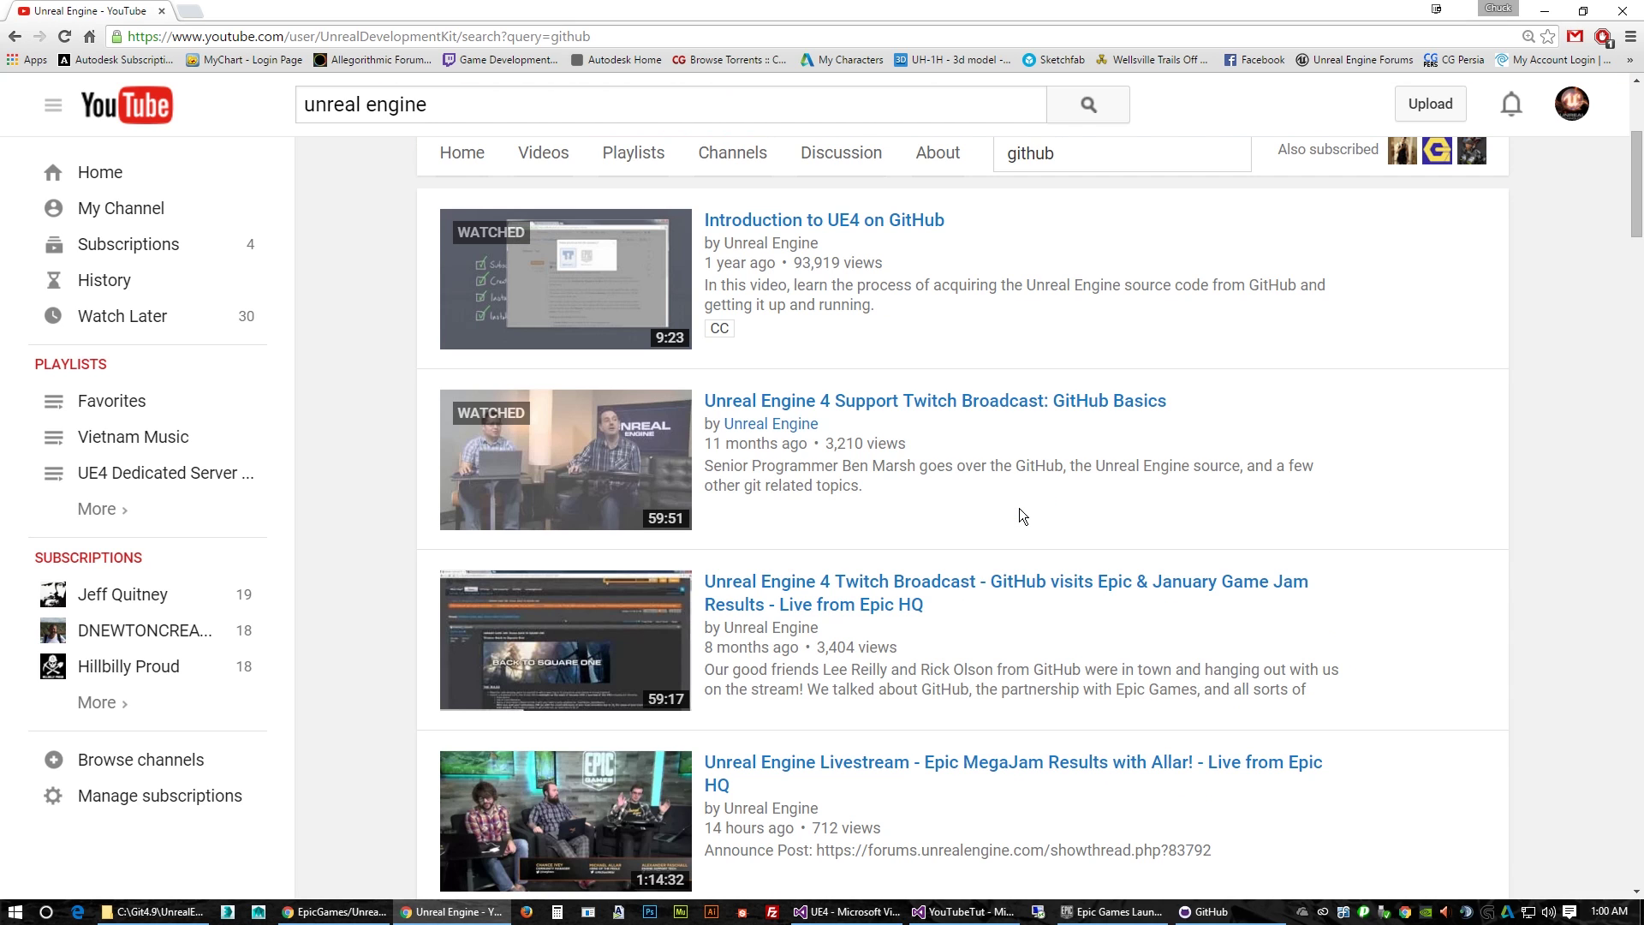
Open the Introduction to UE4 on GitHub video, pause it, and skip to 3:35 and 6:35.
click(879, 225)
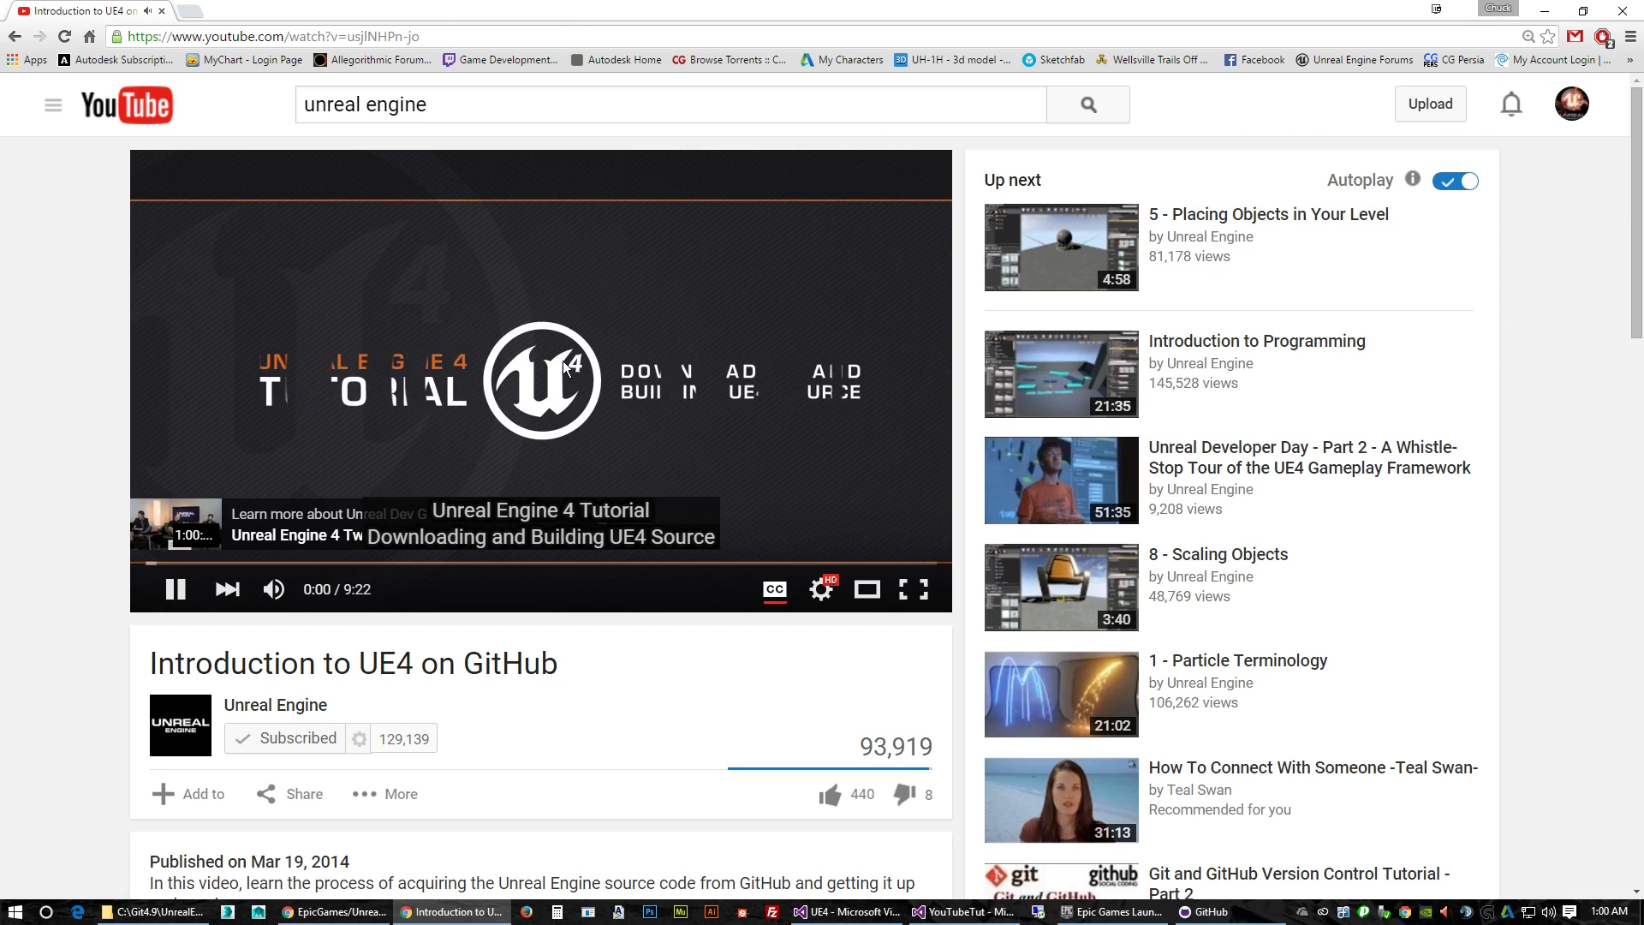
click(358, 455)
click(447, 564)
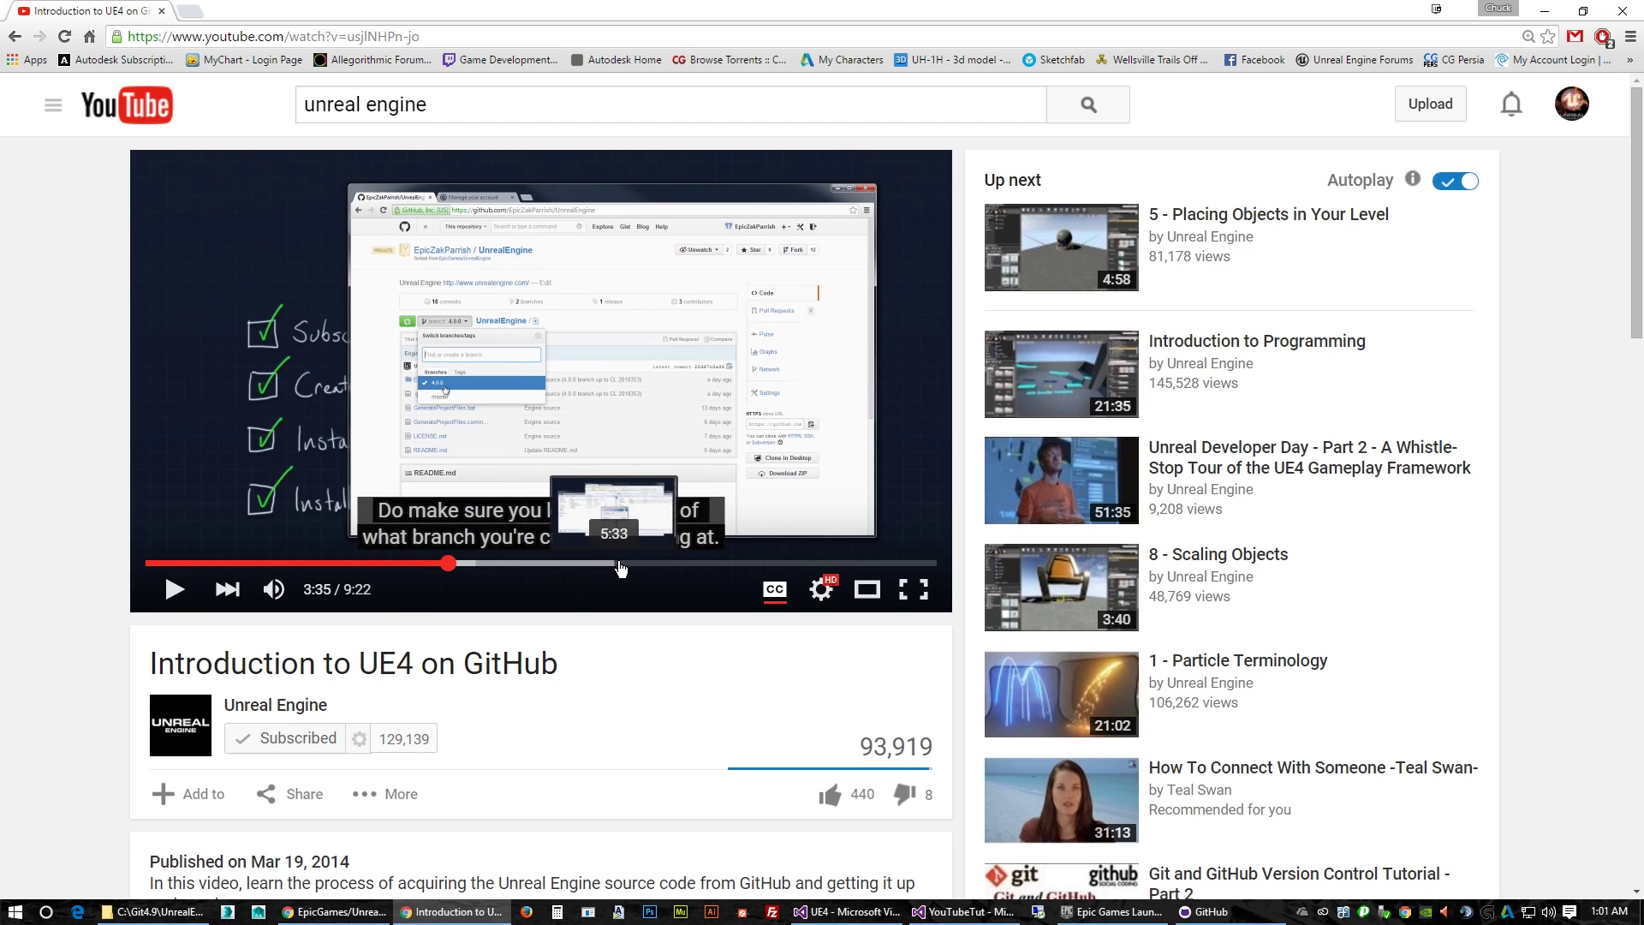
click(702, 564)
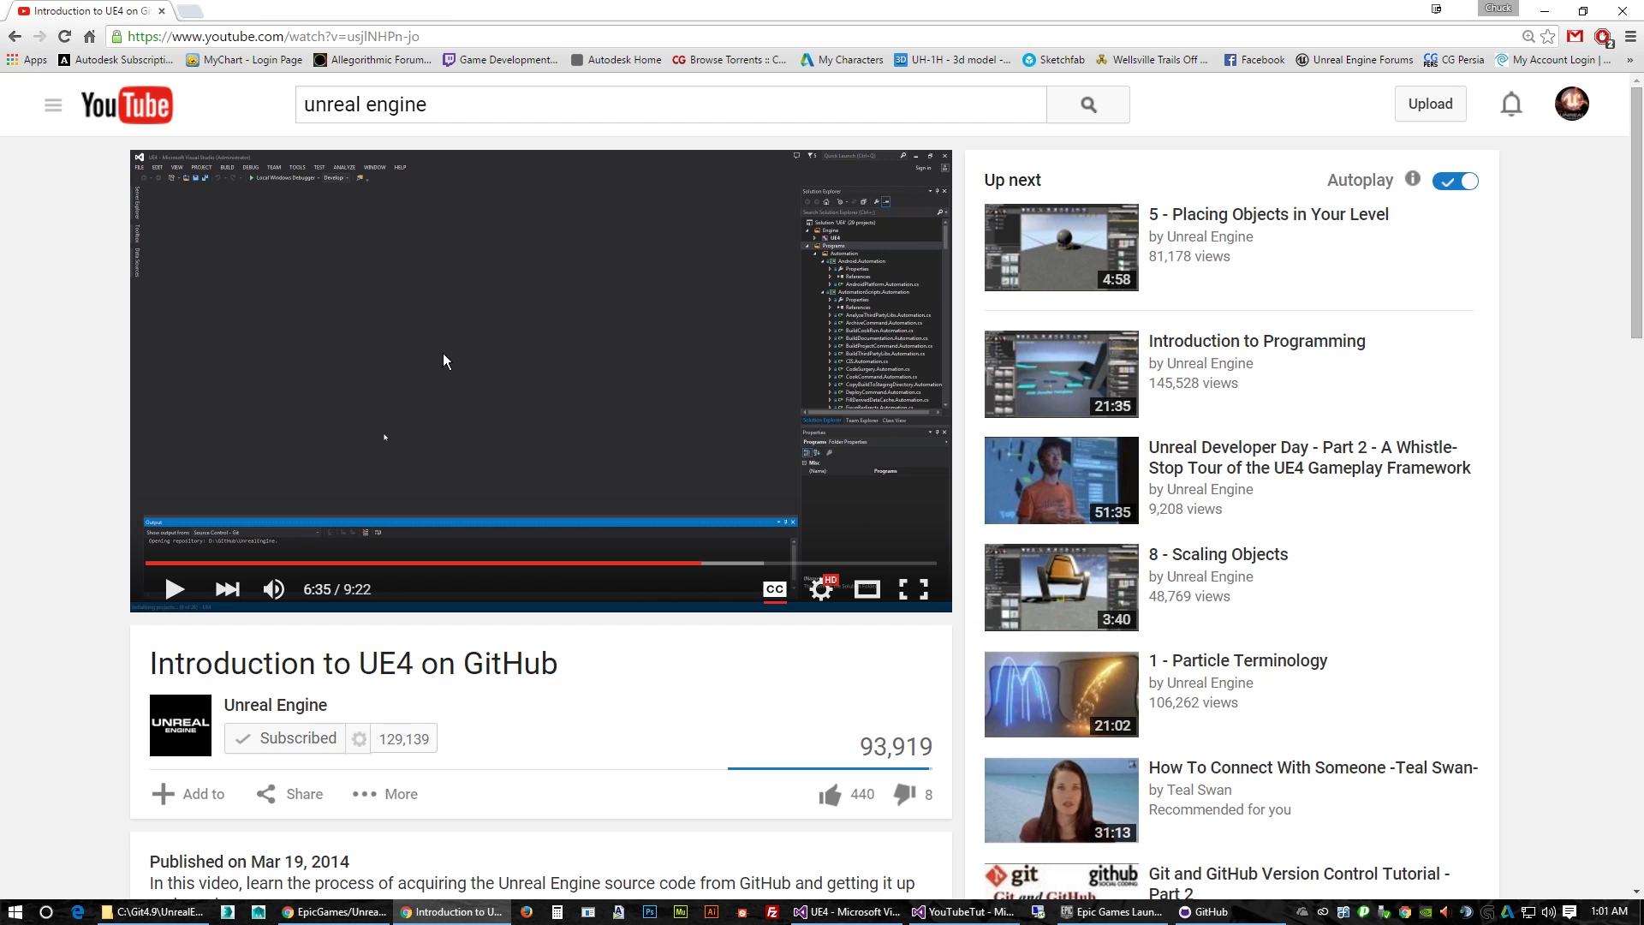
Close Chrome and open a new File Explorer window.
click(1622, 11)
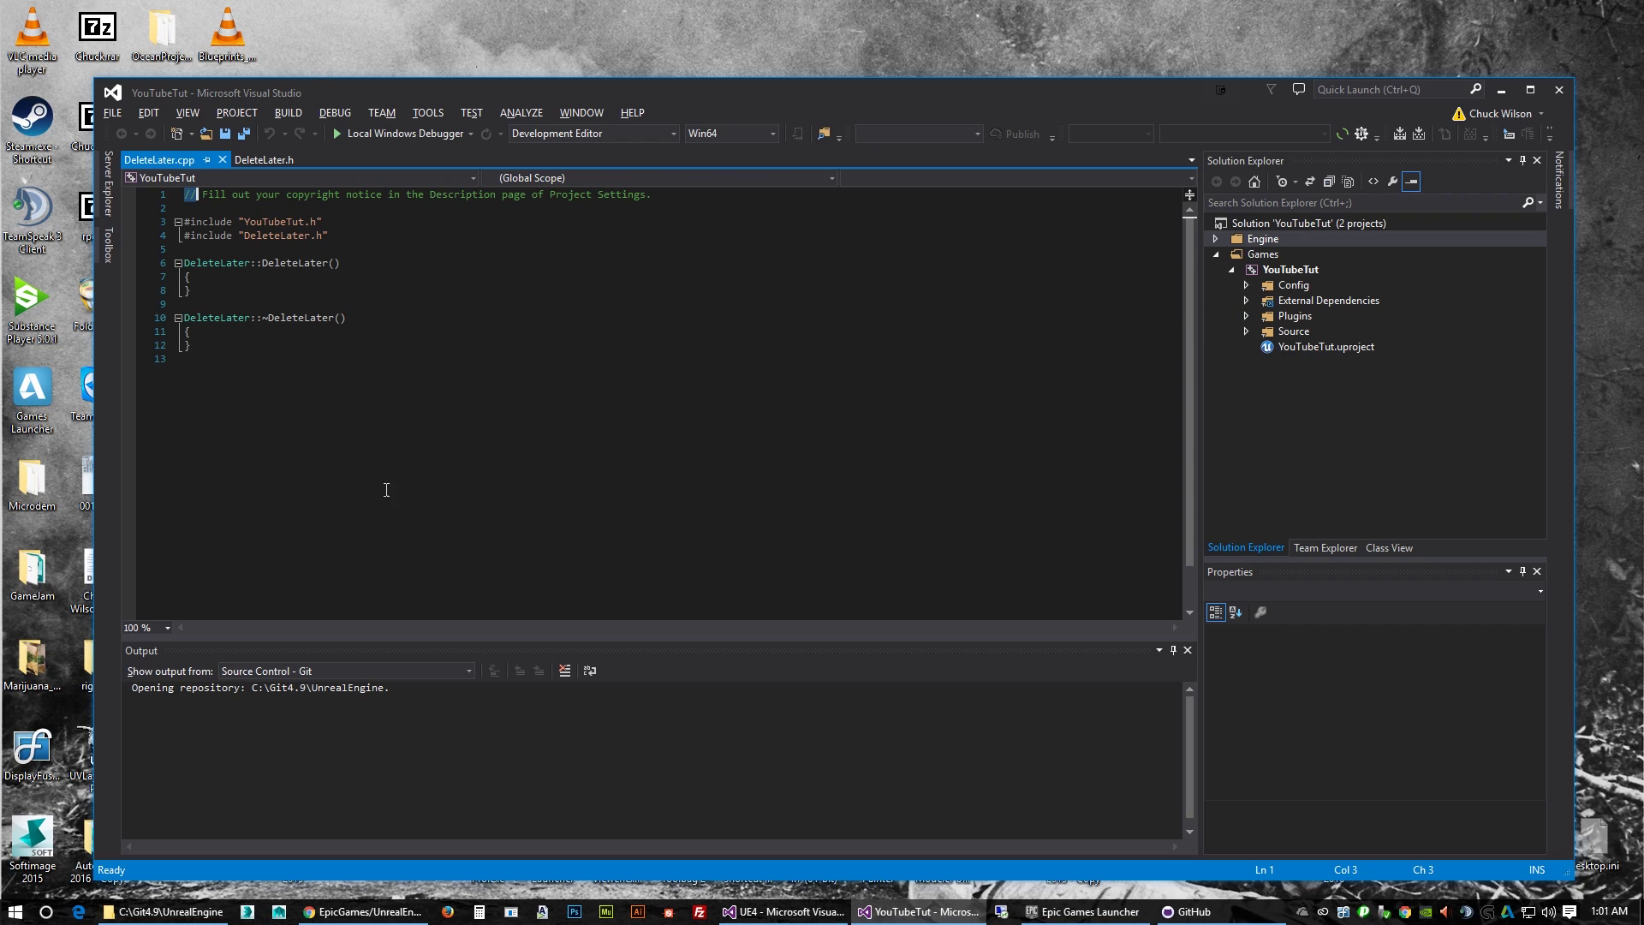
right_click(164, 913)
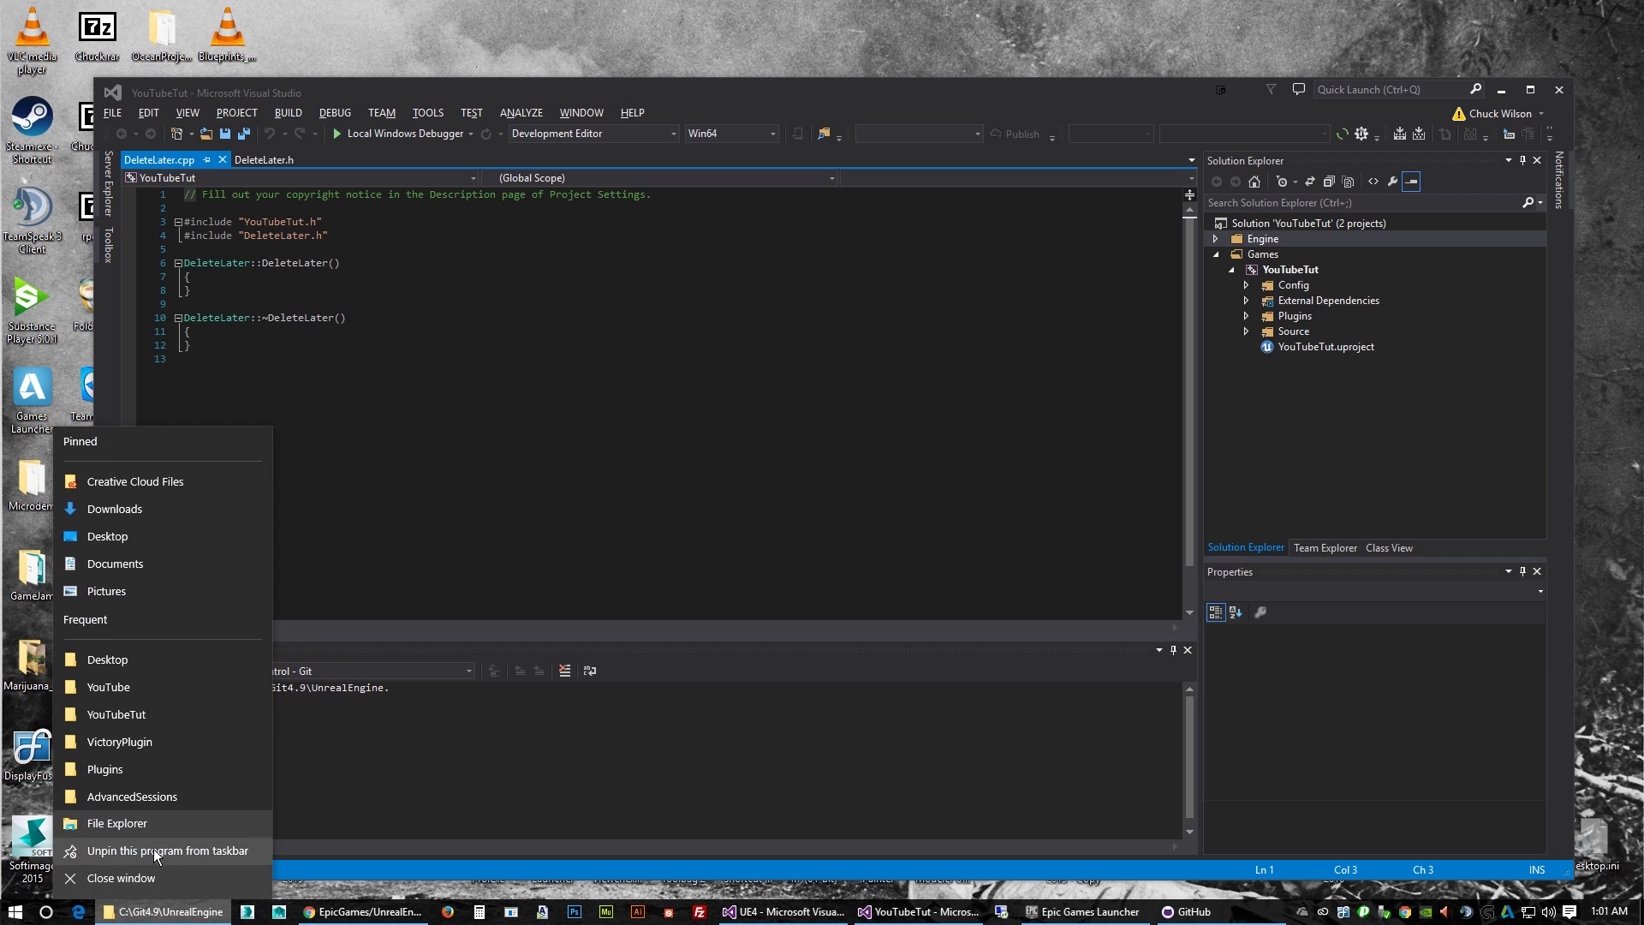
click(117, 823)
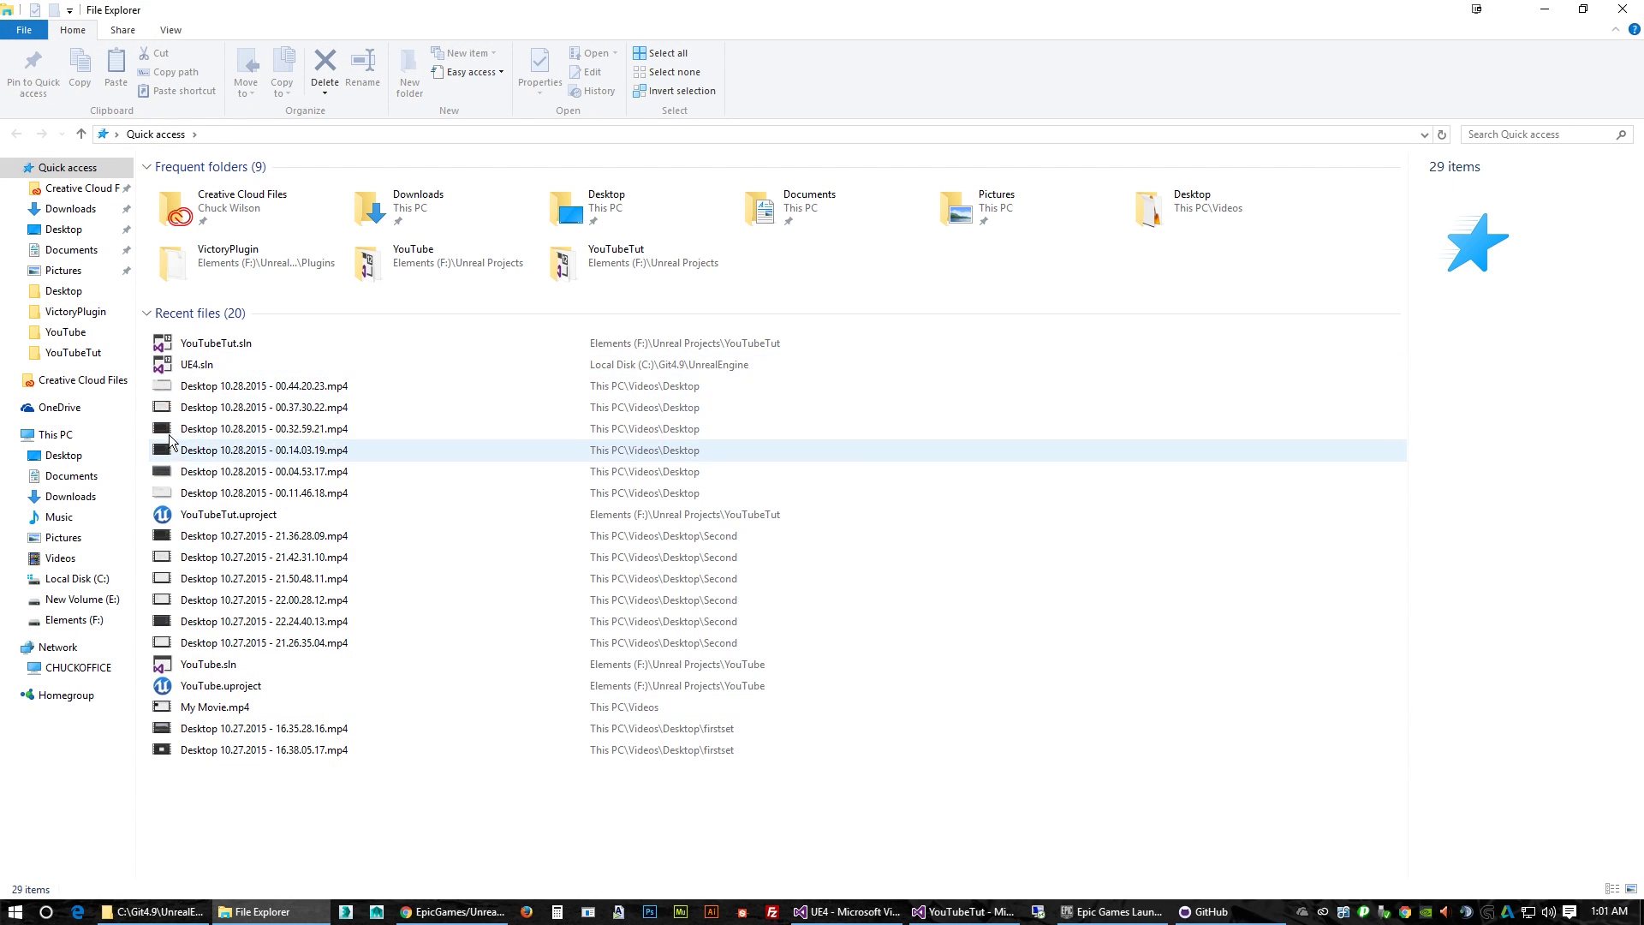
Browse to C:\Program Files\Epic Games\4.9\Engine\Extras.
click(76, 579)
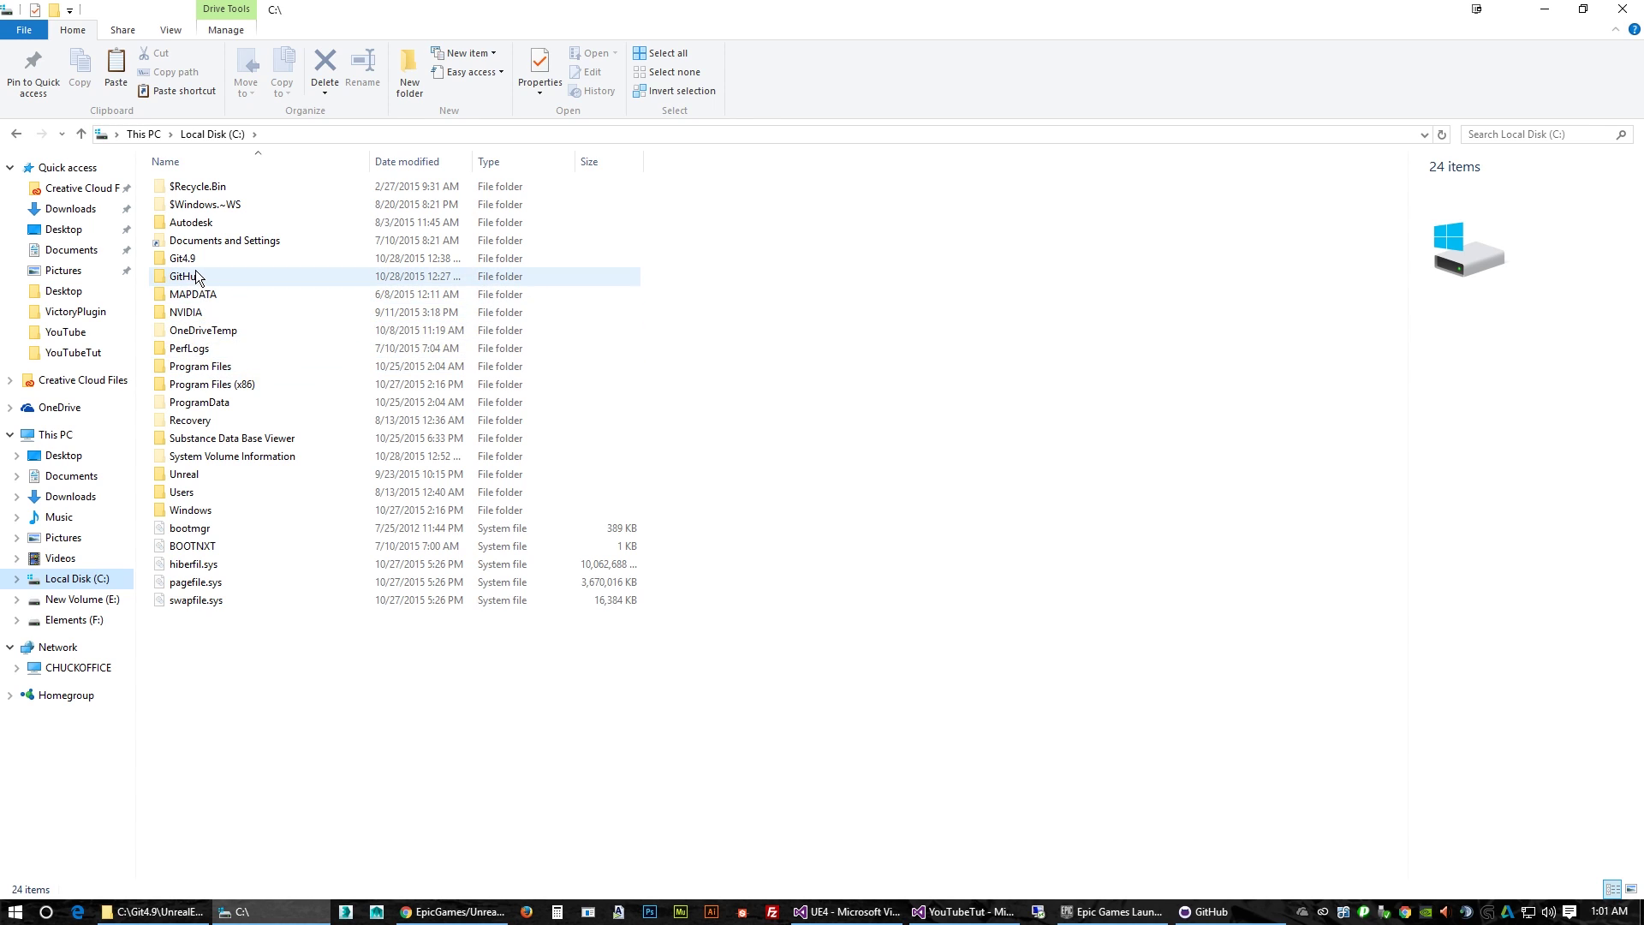
double_click(201, 370)
click(190, 406)
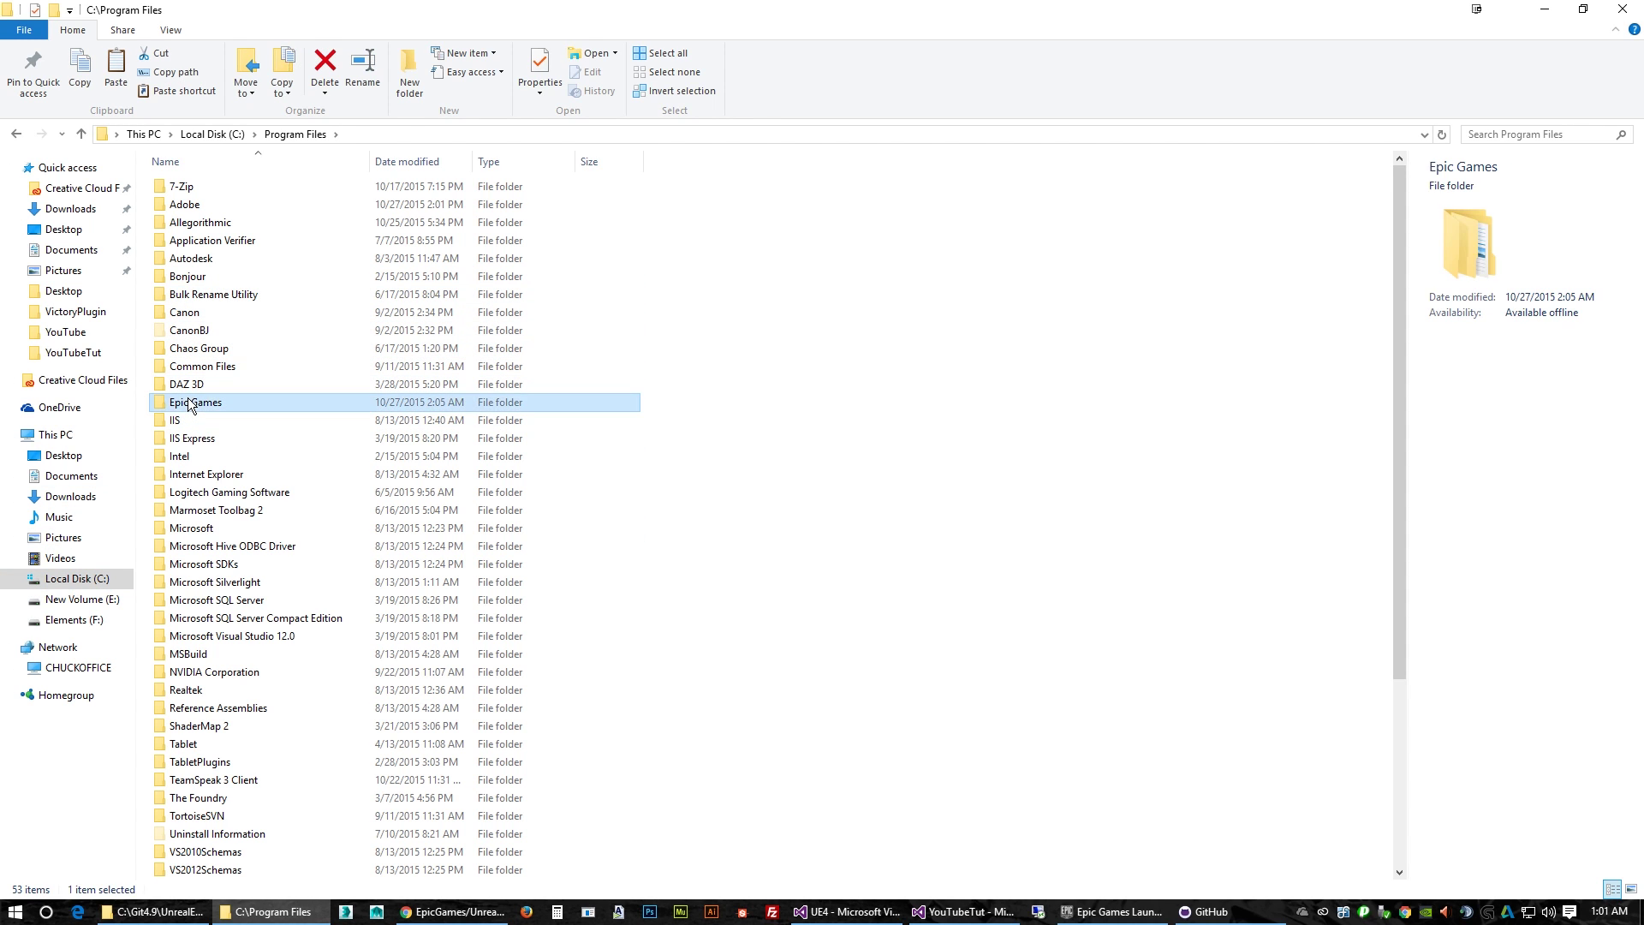
double_click(190, 406)
double_click(186, 205)
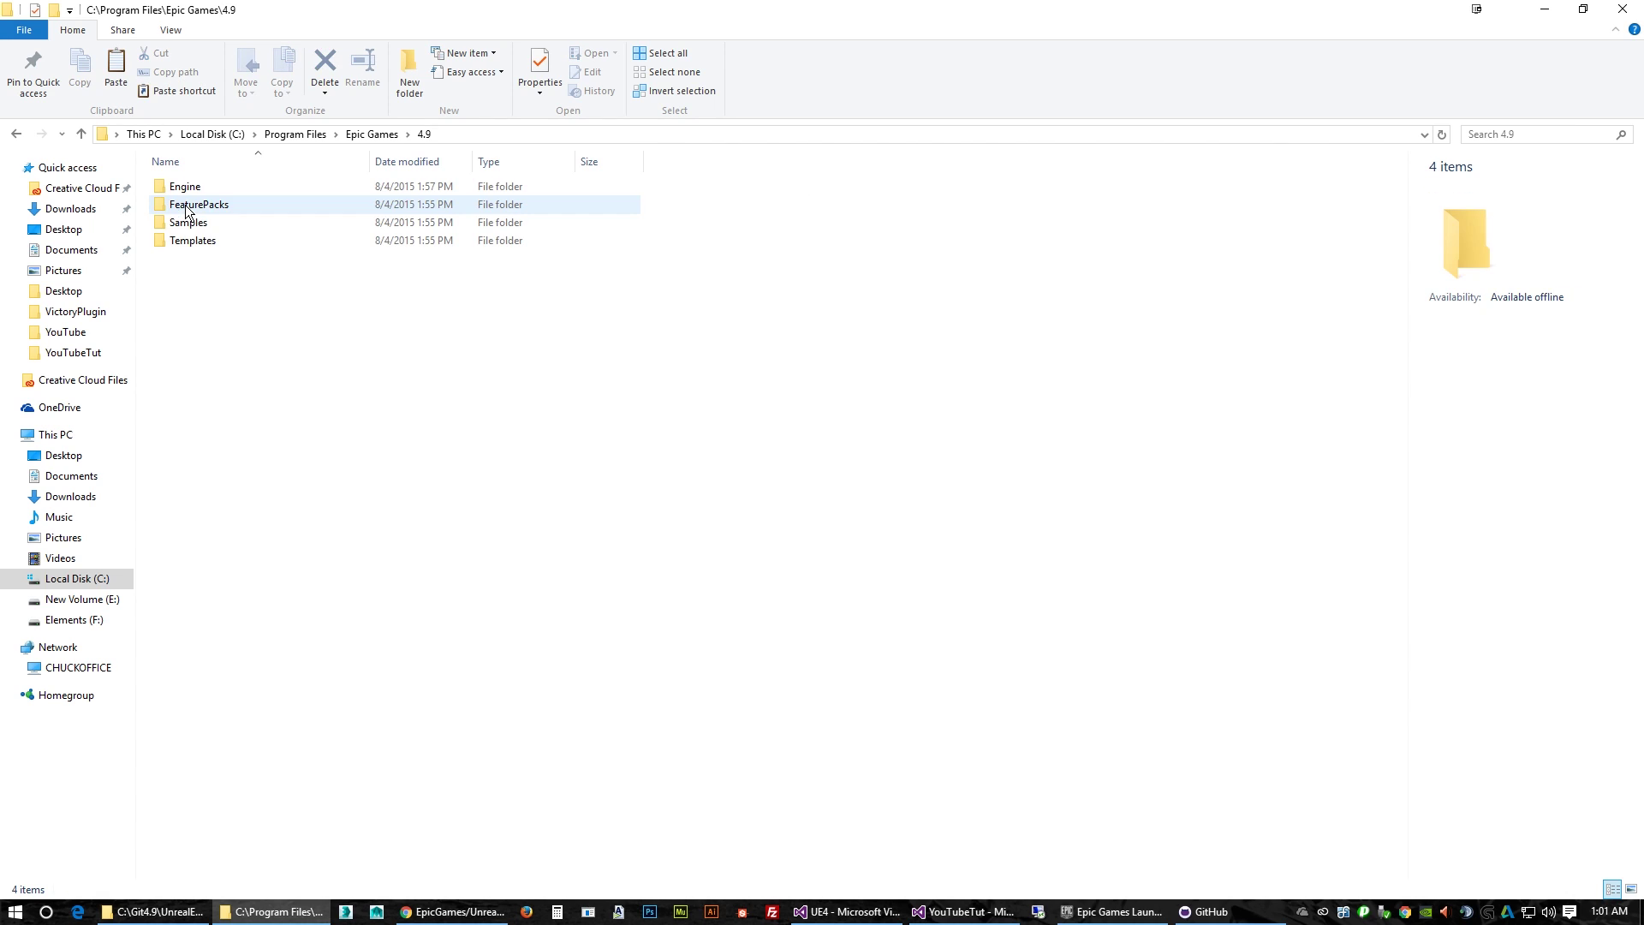
double_click(185, 187)
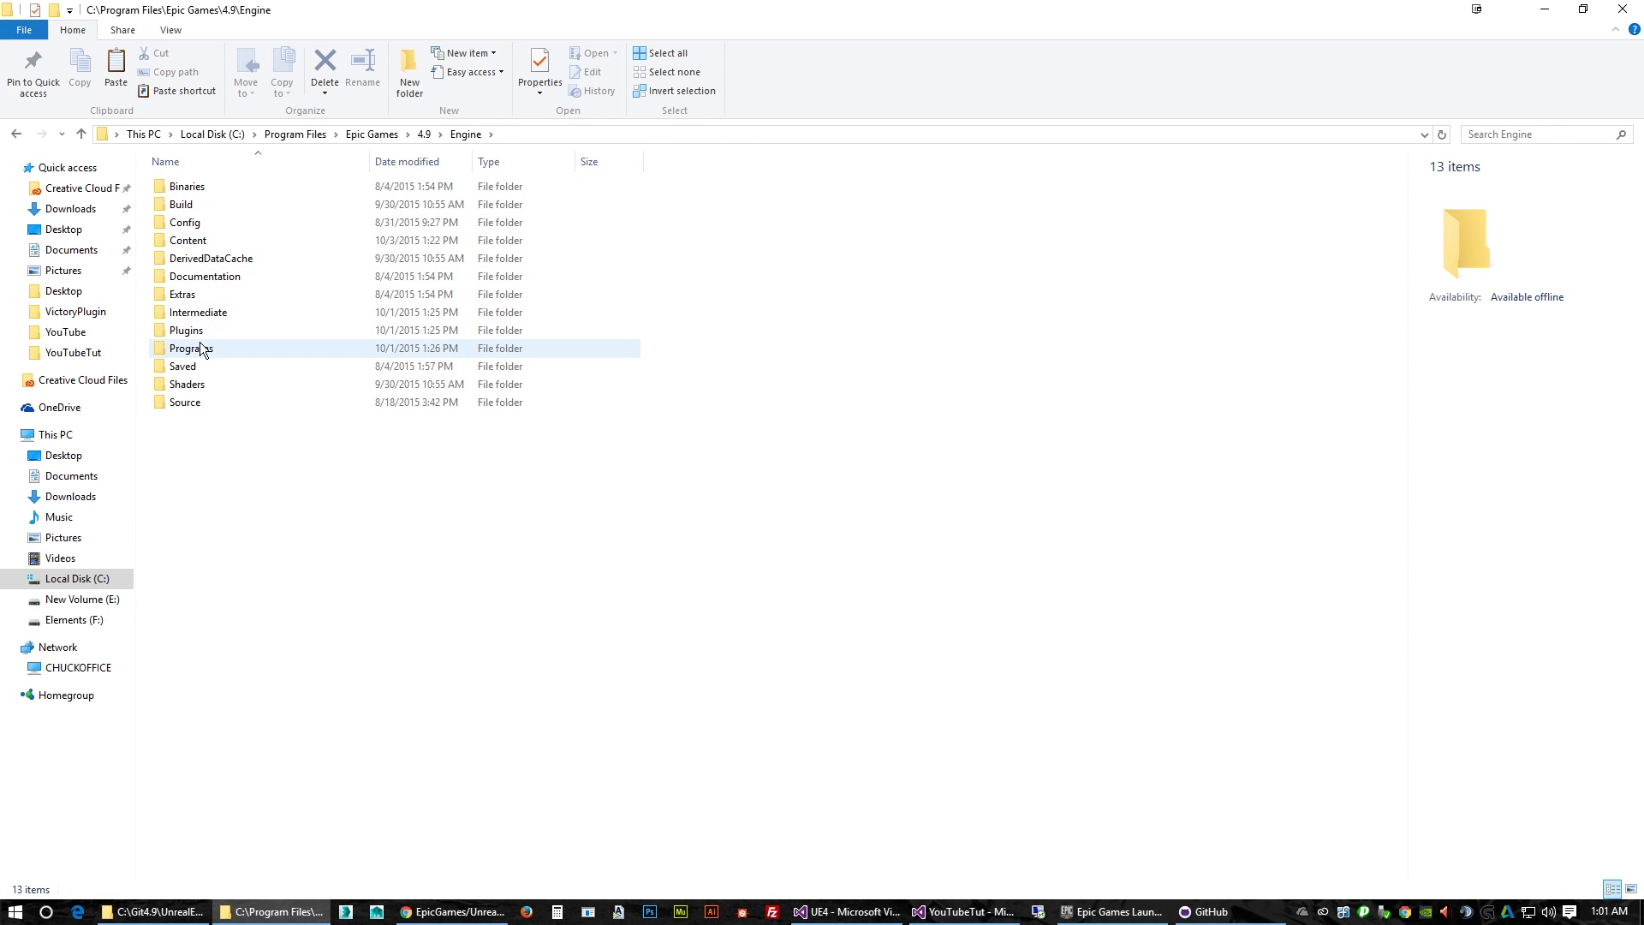
double_click(193, 295)
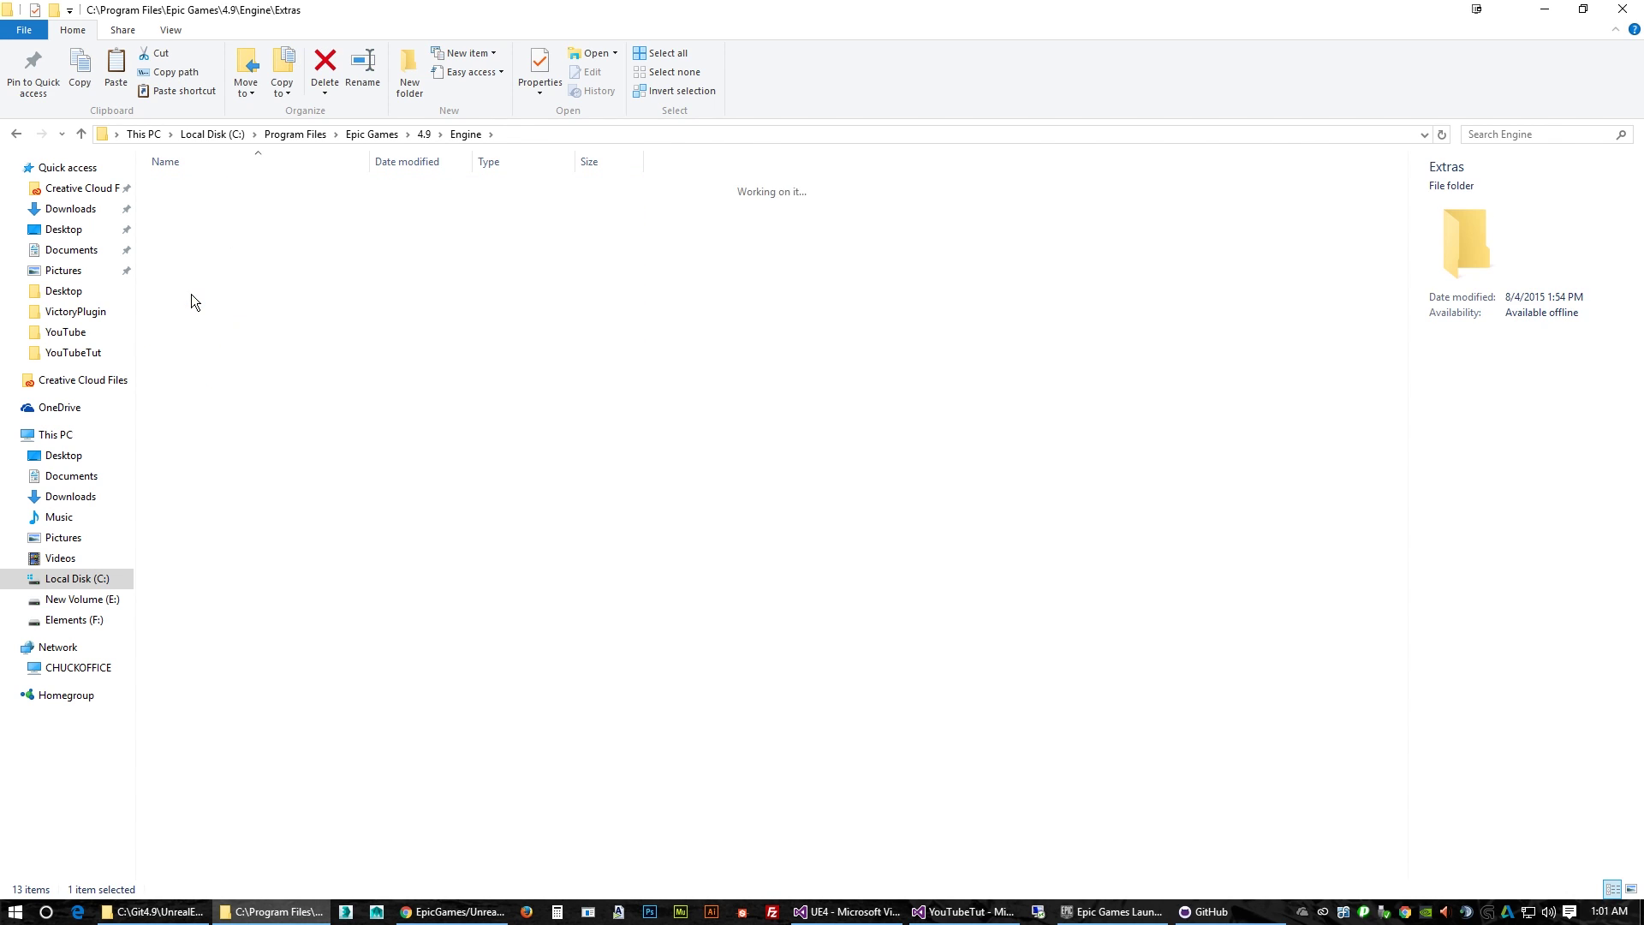
Inspect the VisualStudioDebugging and UnrealVS\VS2013 folders, return to Extras, and close File Explorer.
double_click(197, 299)
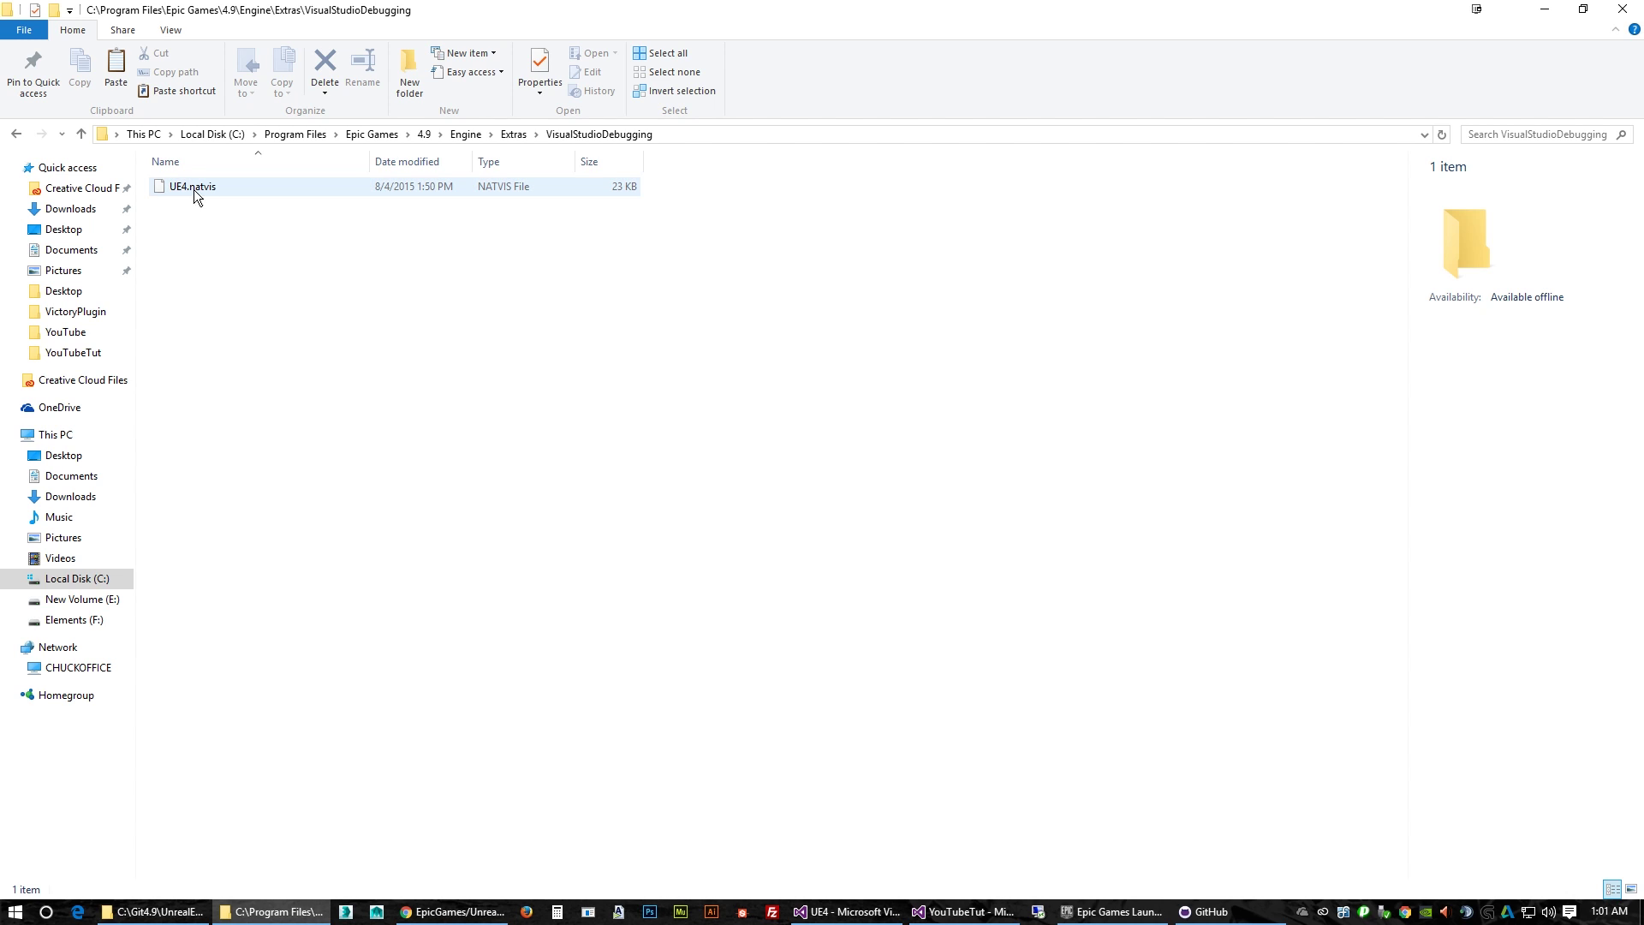
click(15, 135)
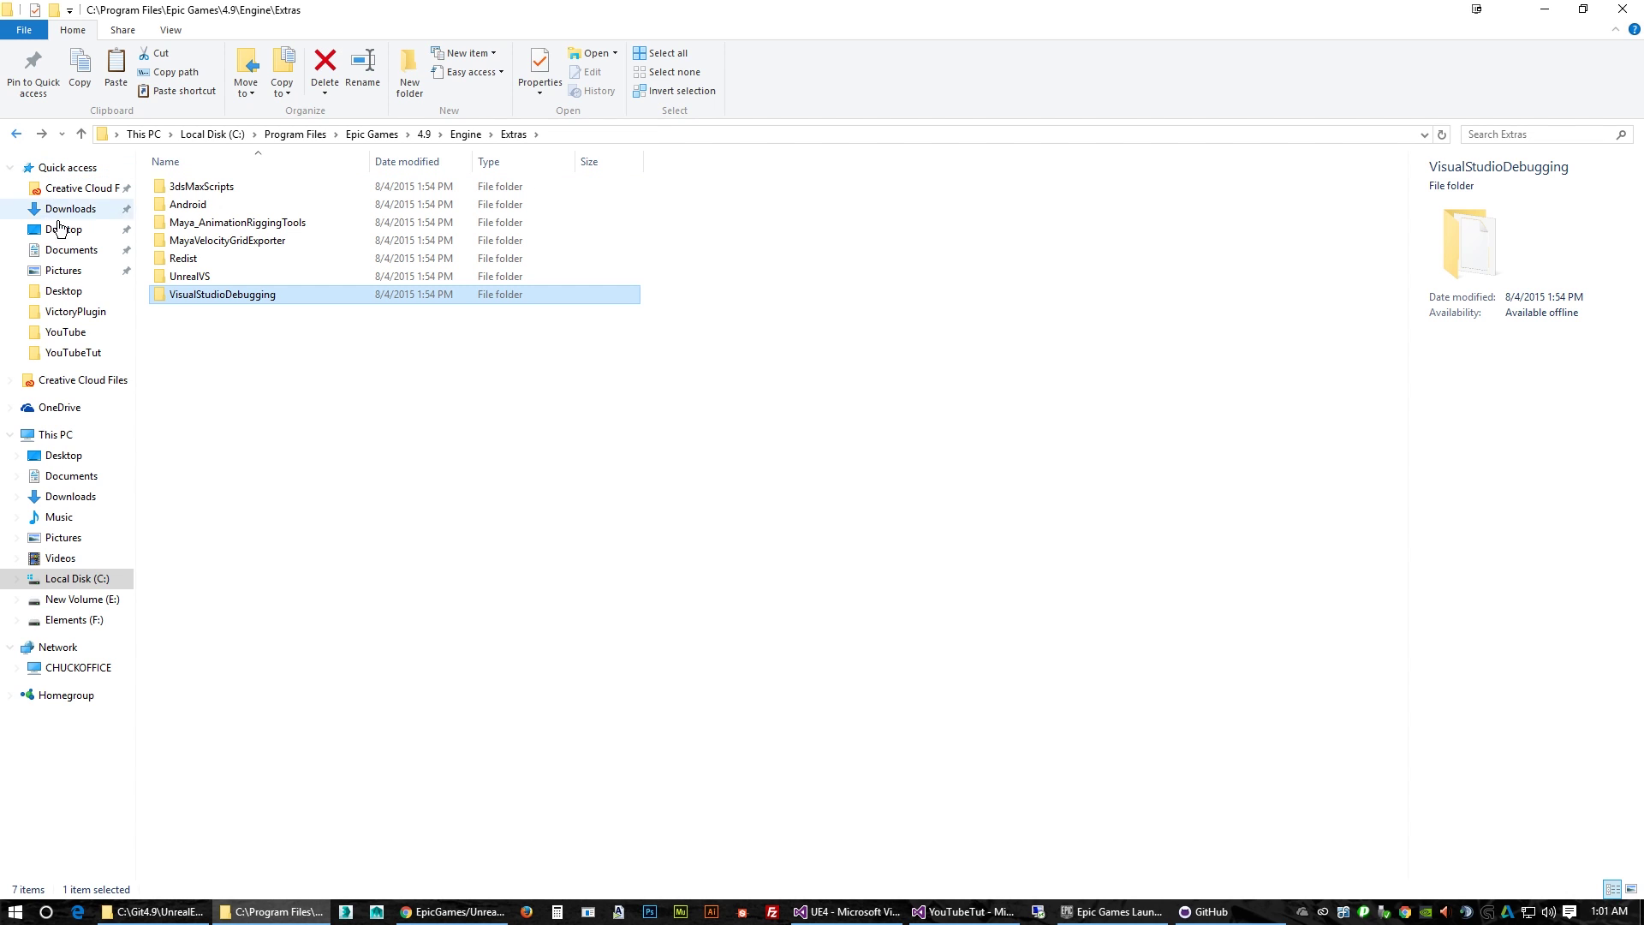
double_click(183, 278)
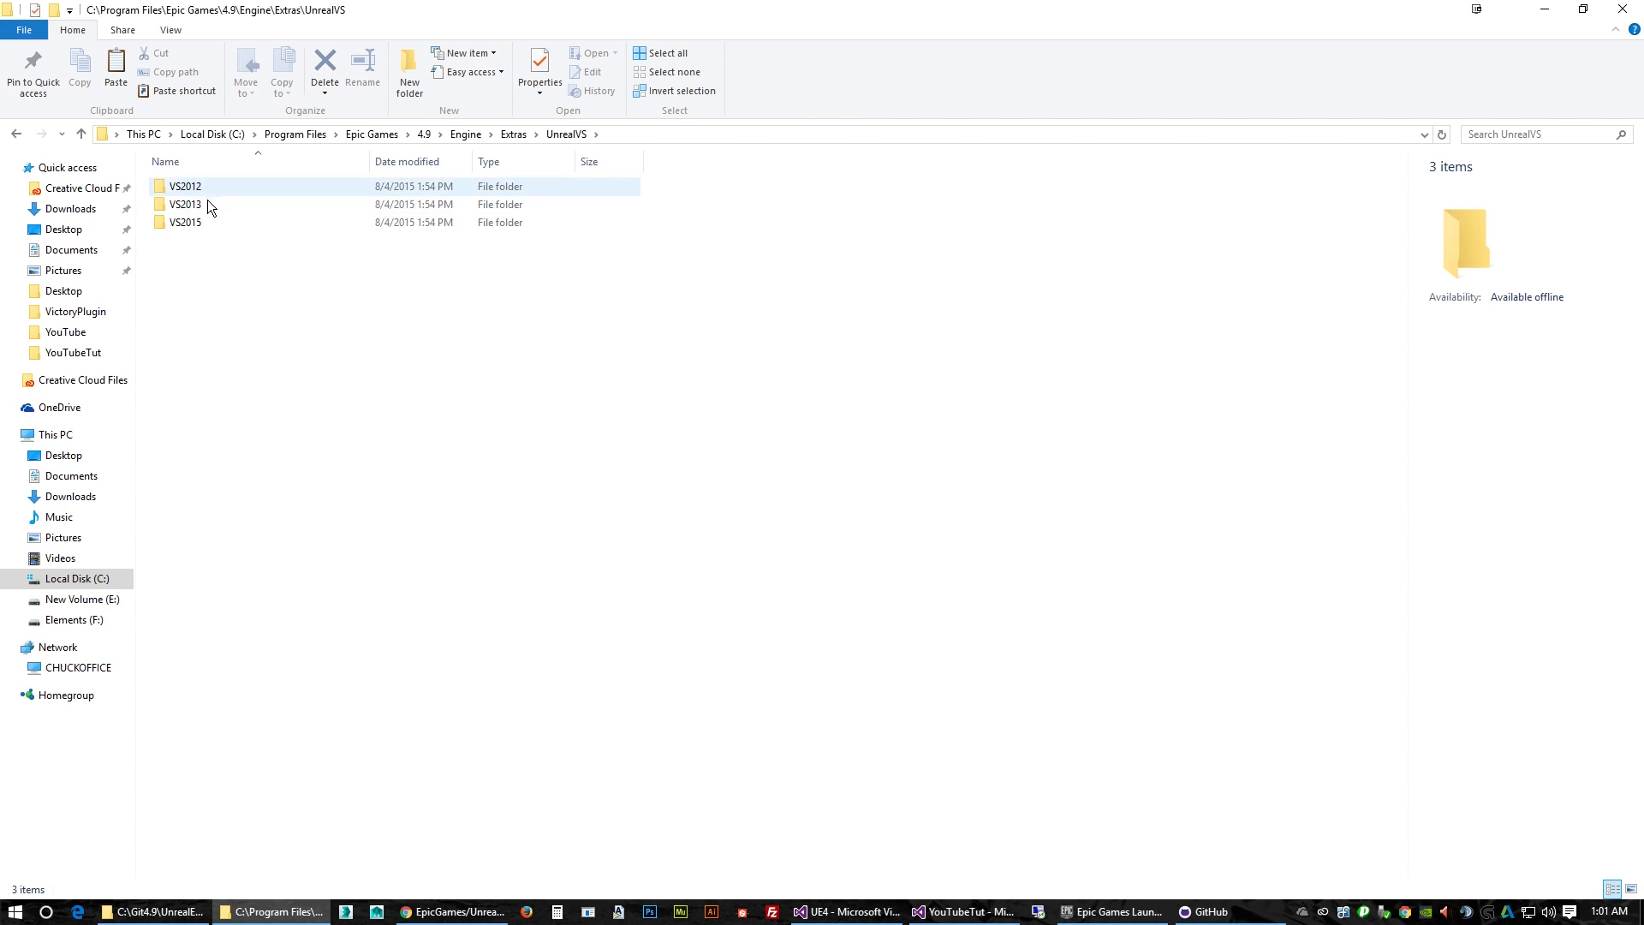
double_click(196, 207)
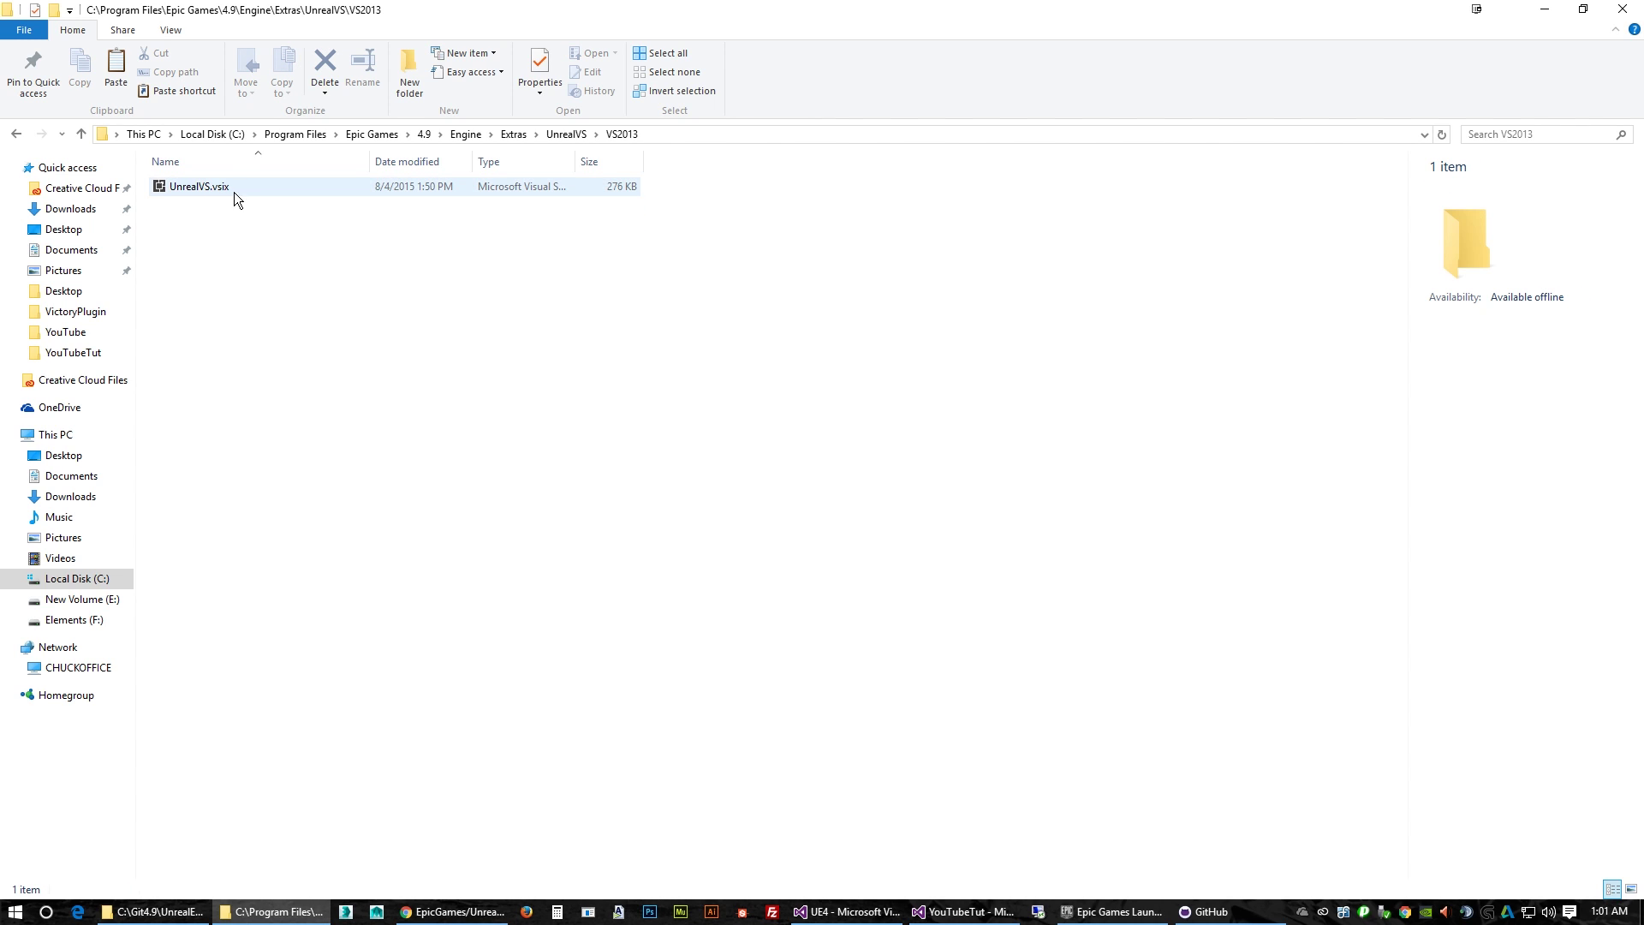
click(16, 134)
click(16, 135)
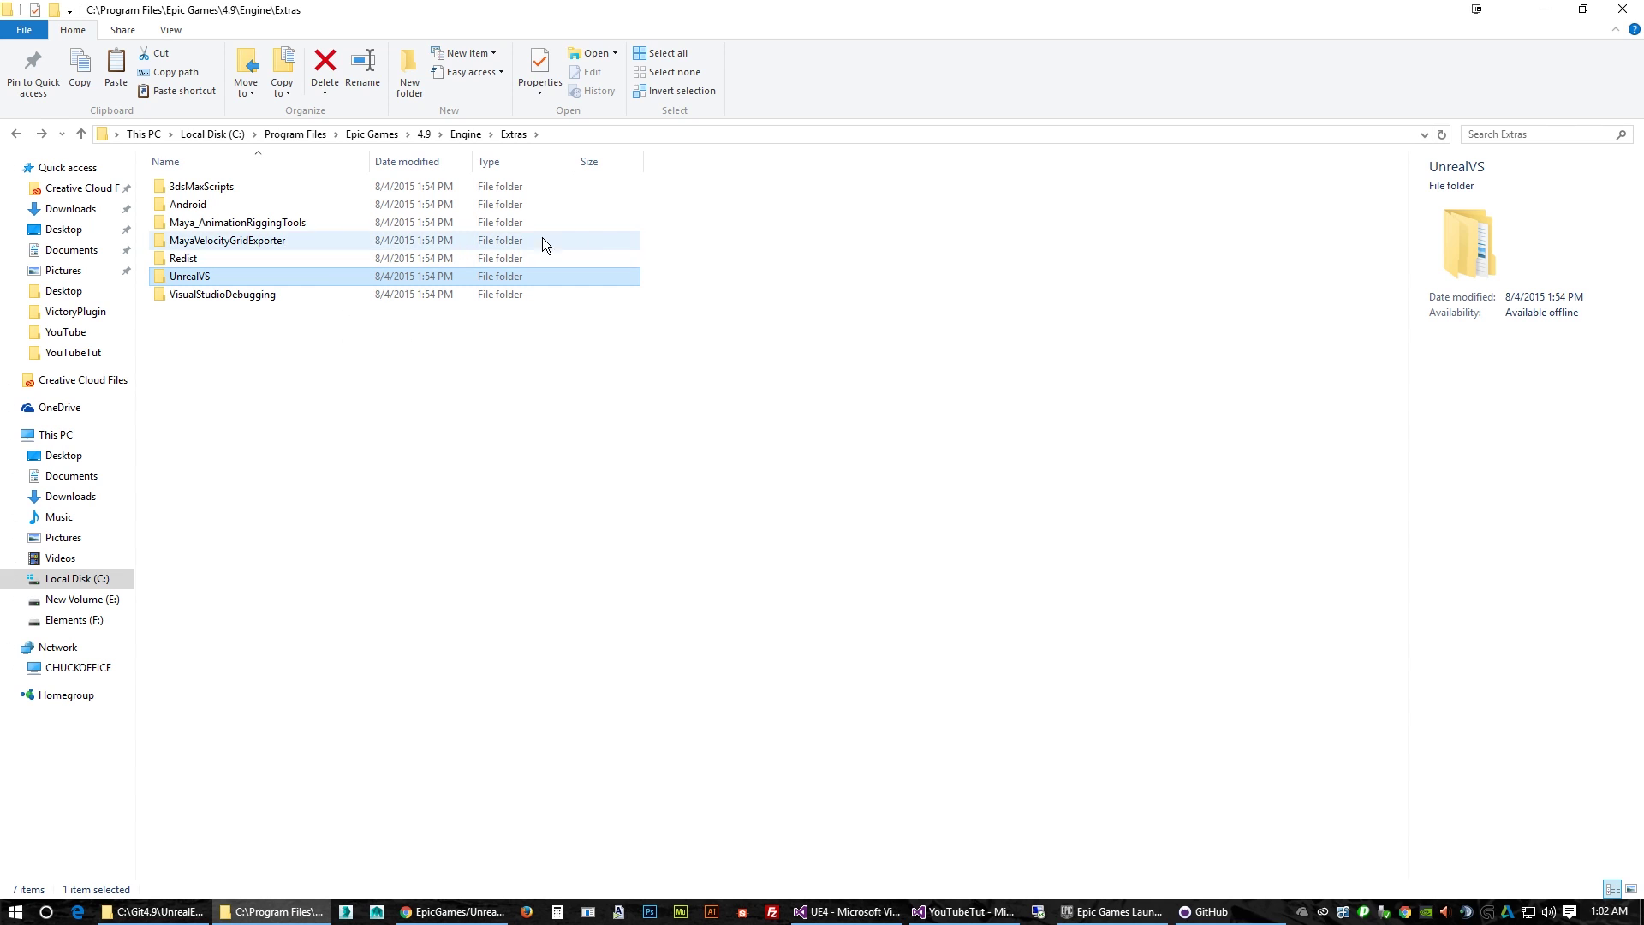
click(1623, 11)
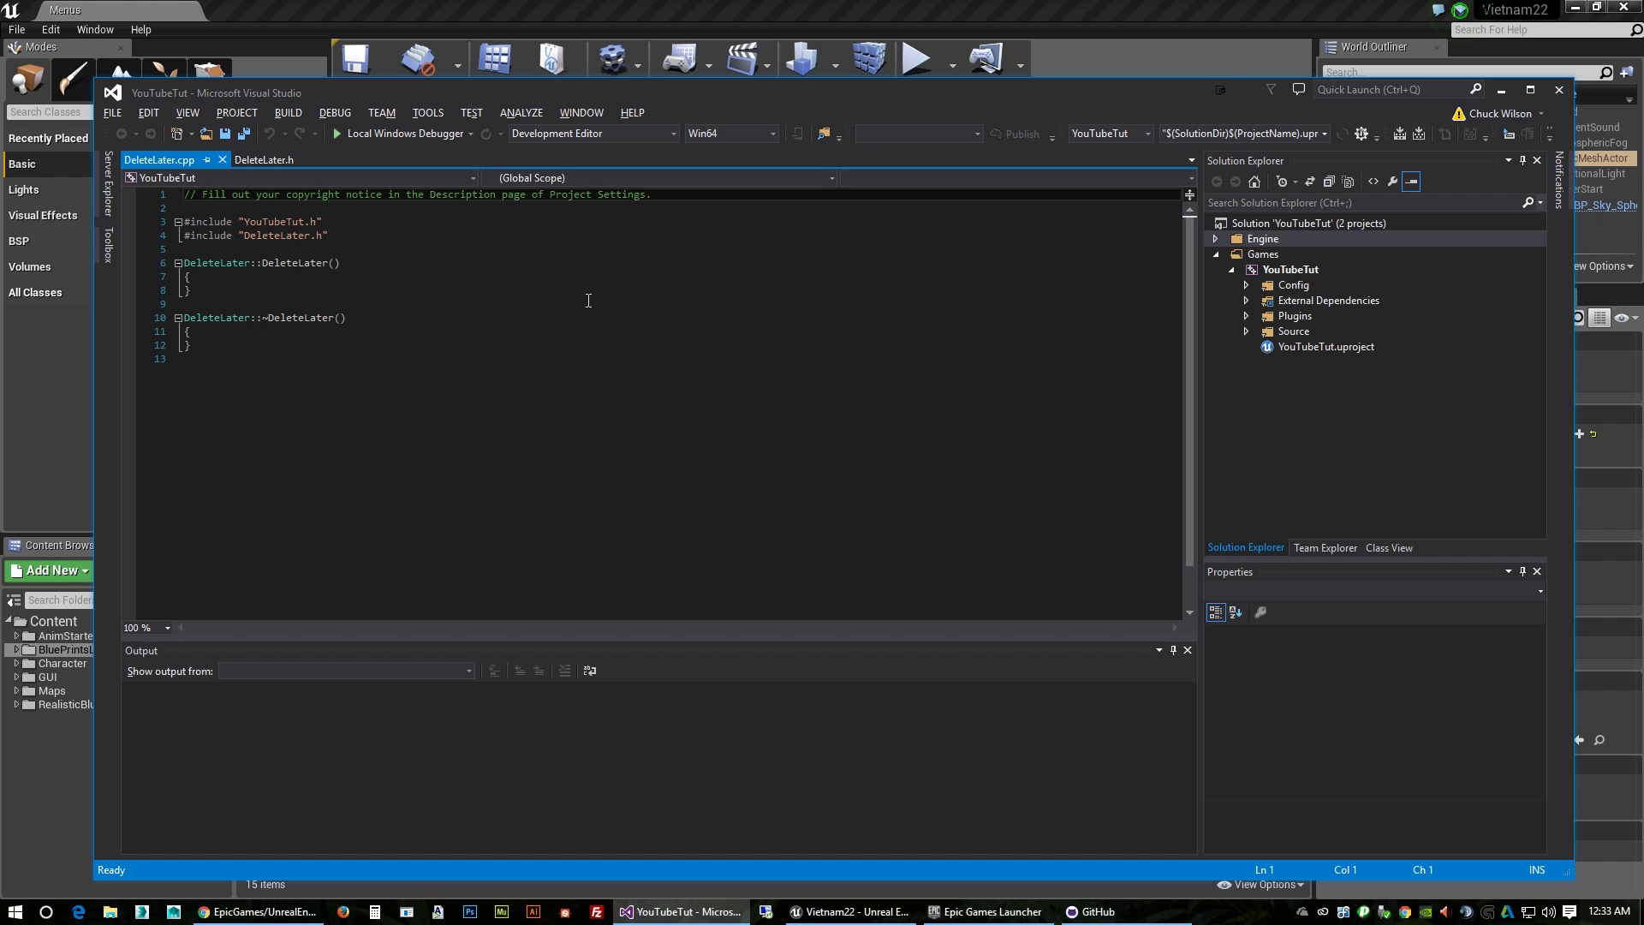
Keep Development Editor as the YouTubeTut solution configuration.
click(673, 135)
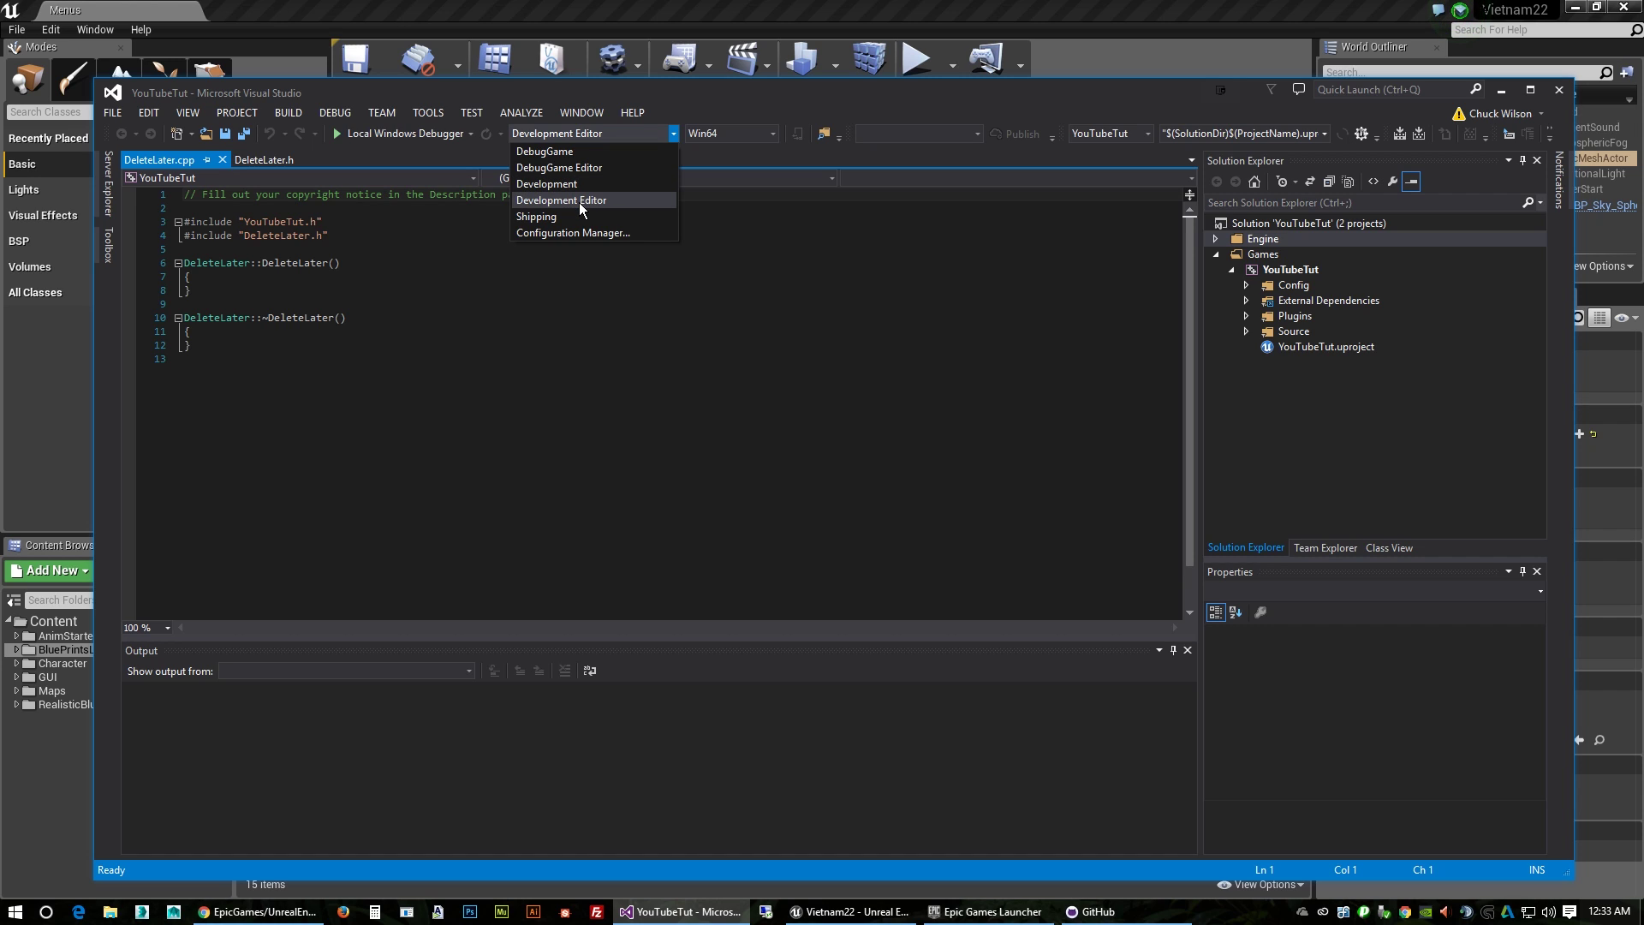
click(723, 156)
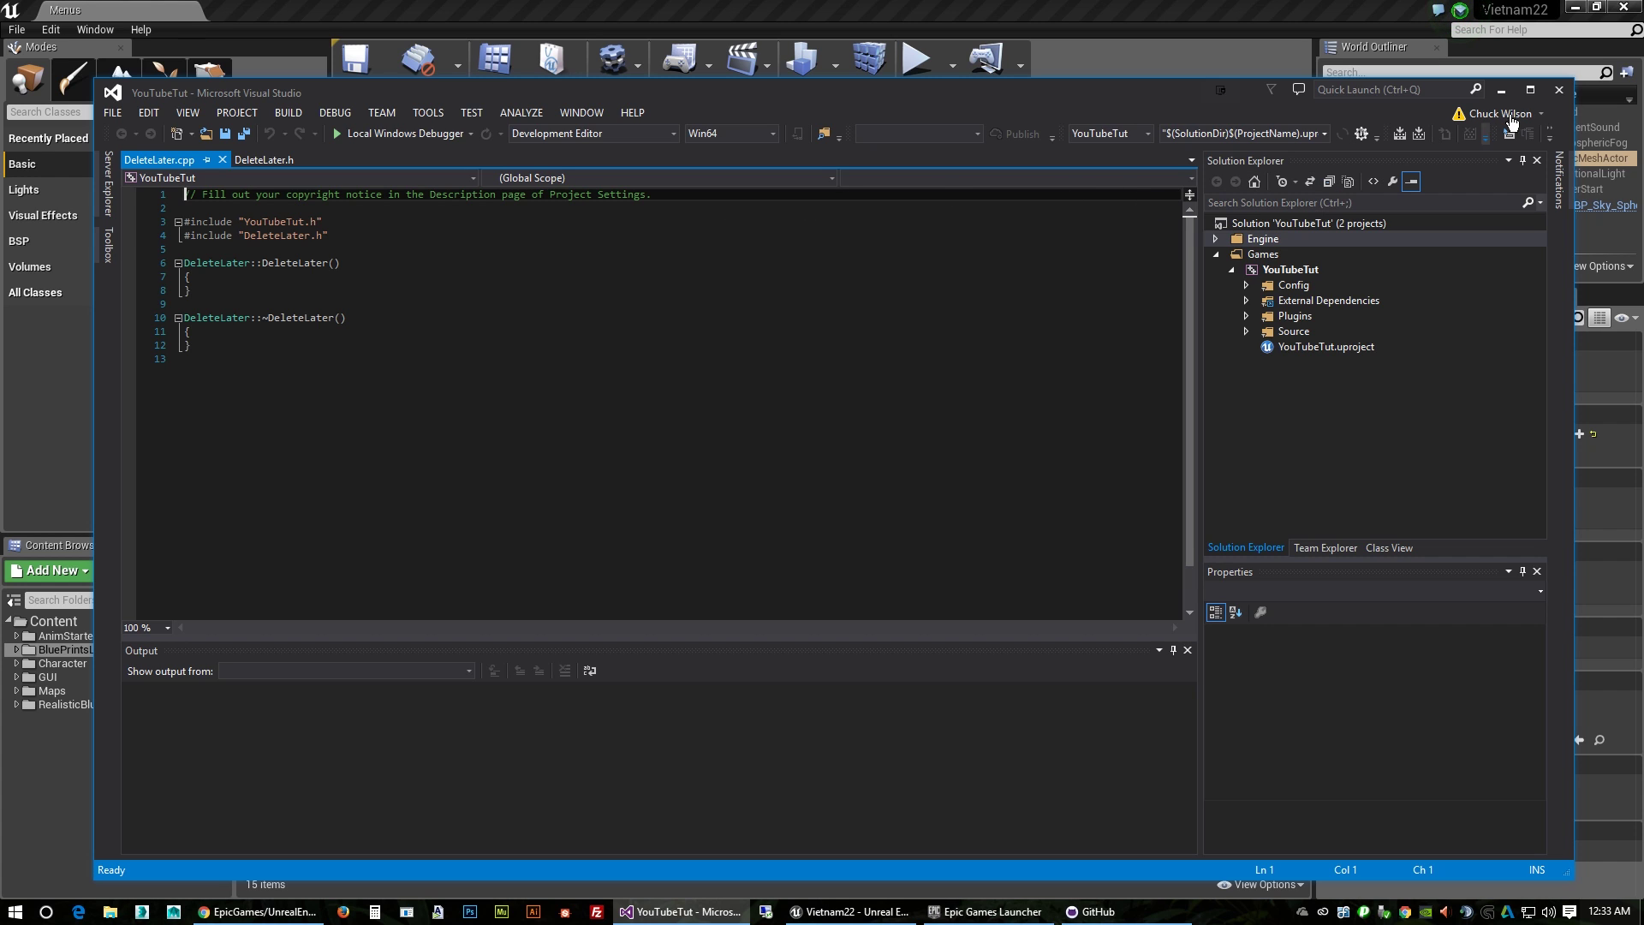
Close Visual Studio, test-play the Menus level and quit it, then close the Unreal Editor.
click(1562, 91)
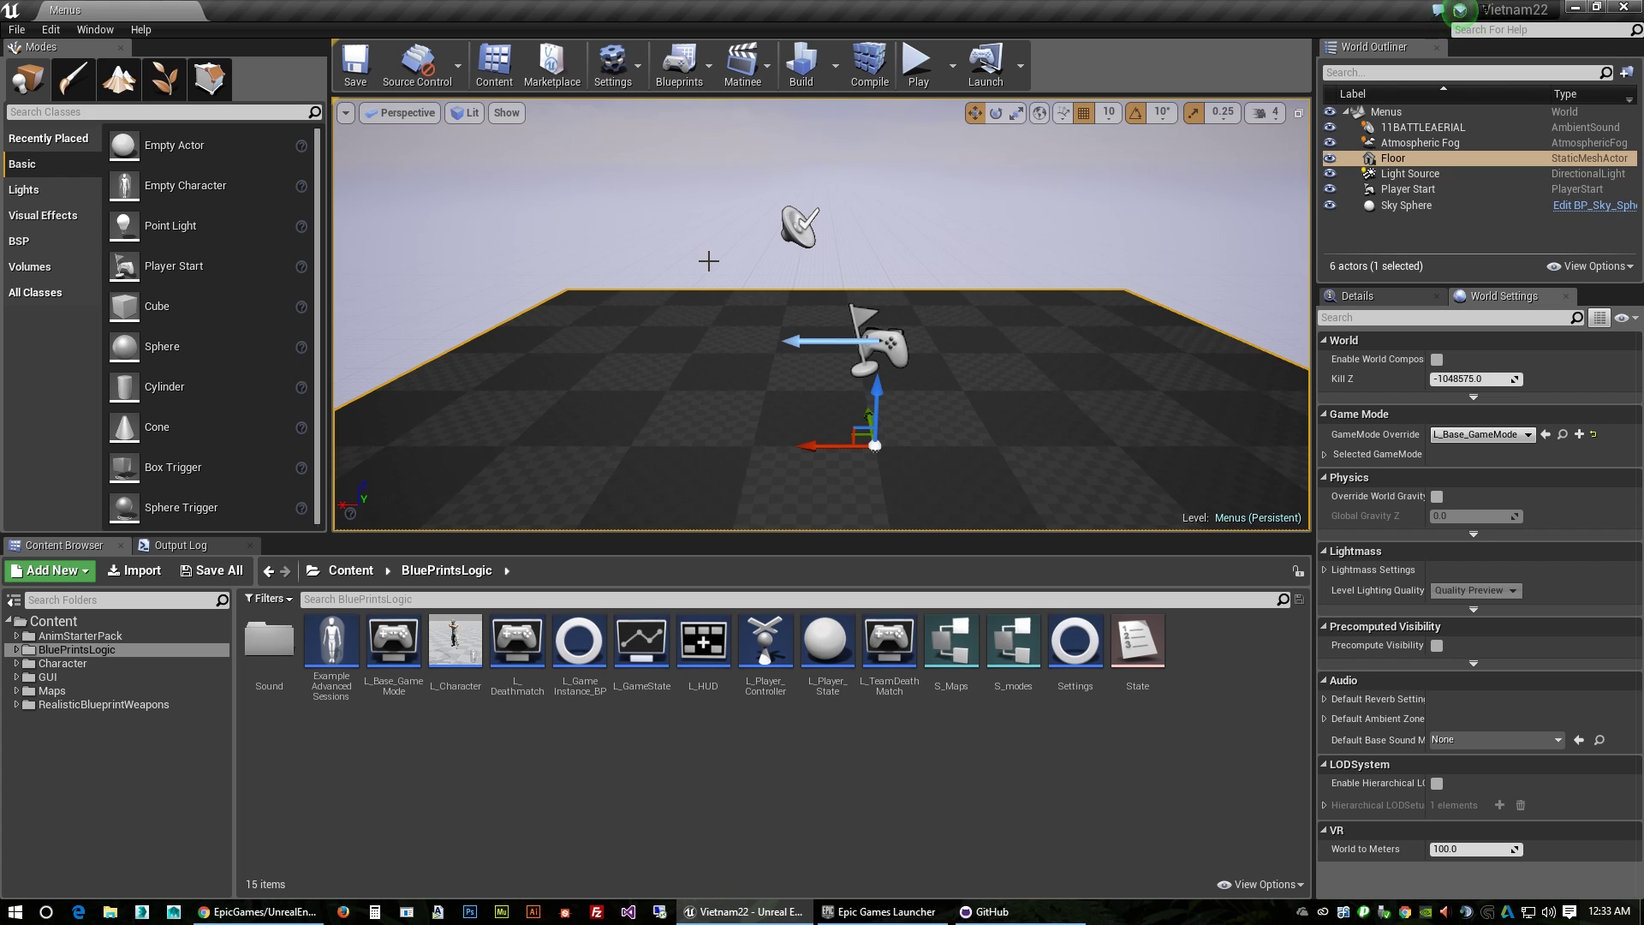
click(918, 67)
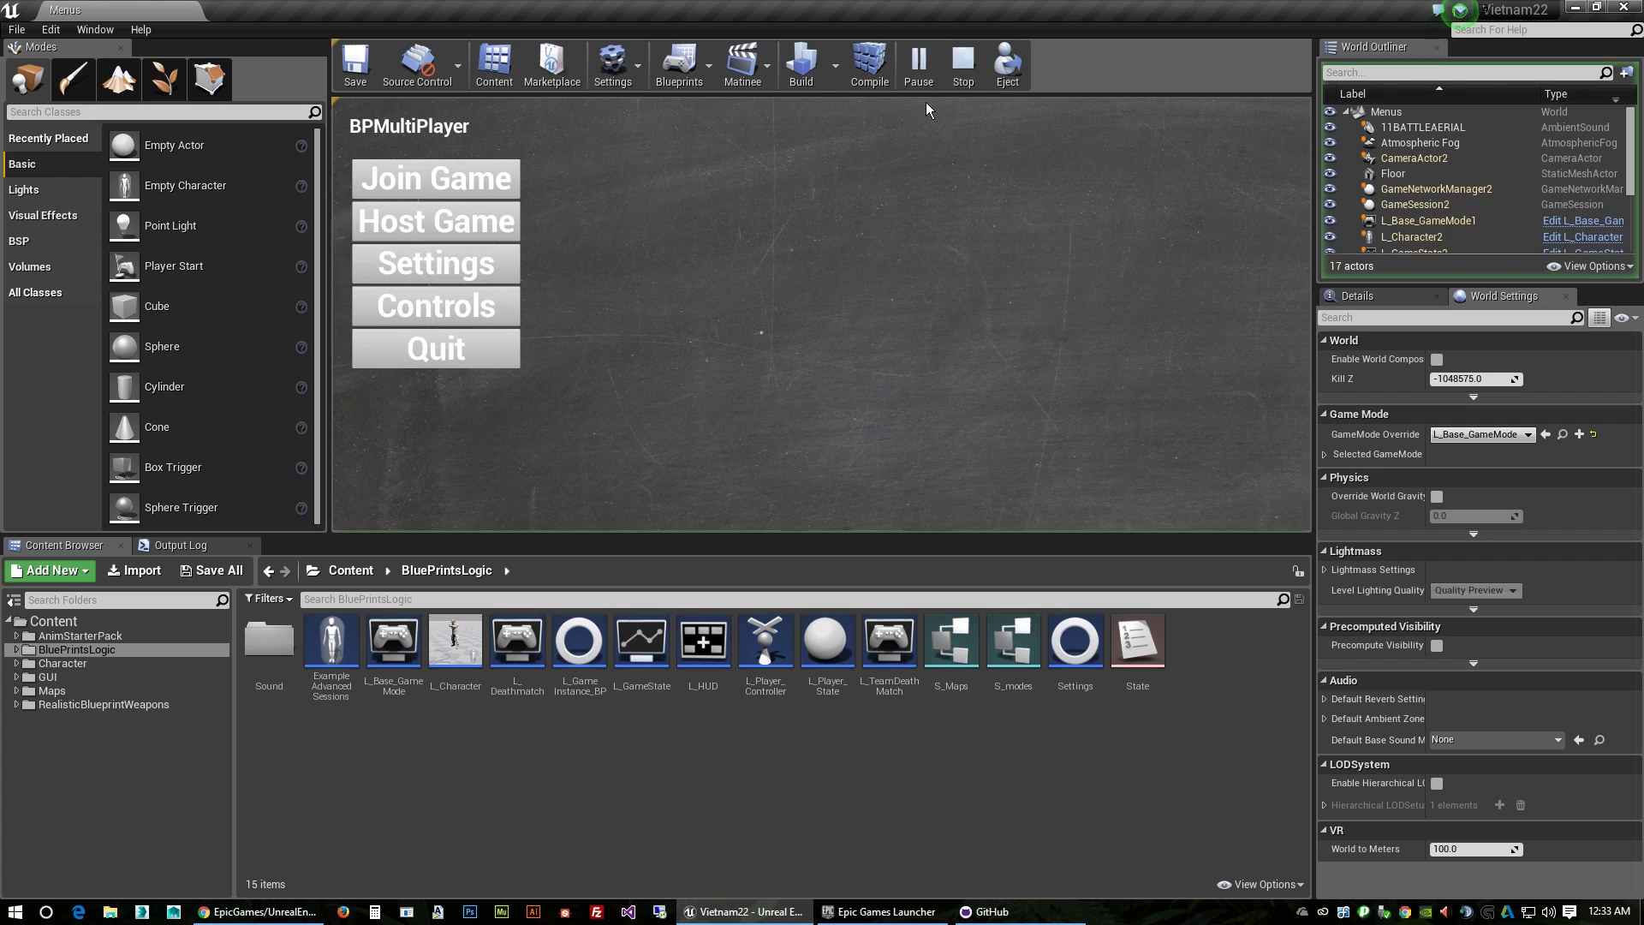
click(457, 352)
right_drag(905, 323, 905, 323)
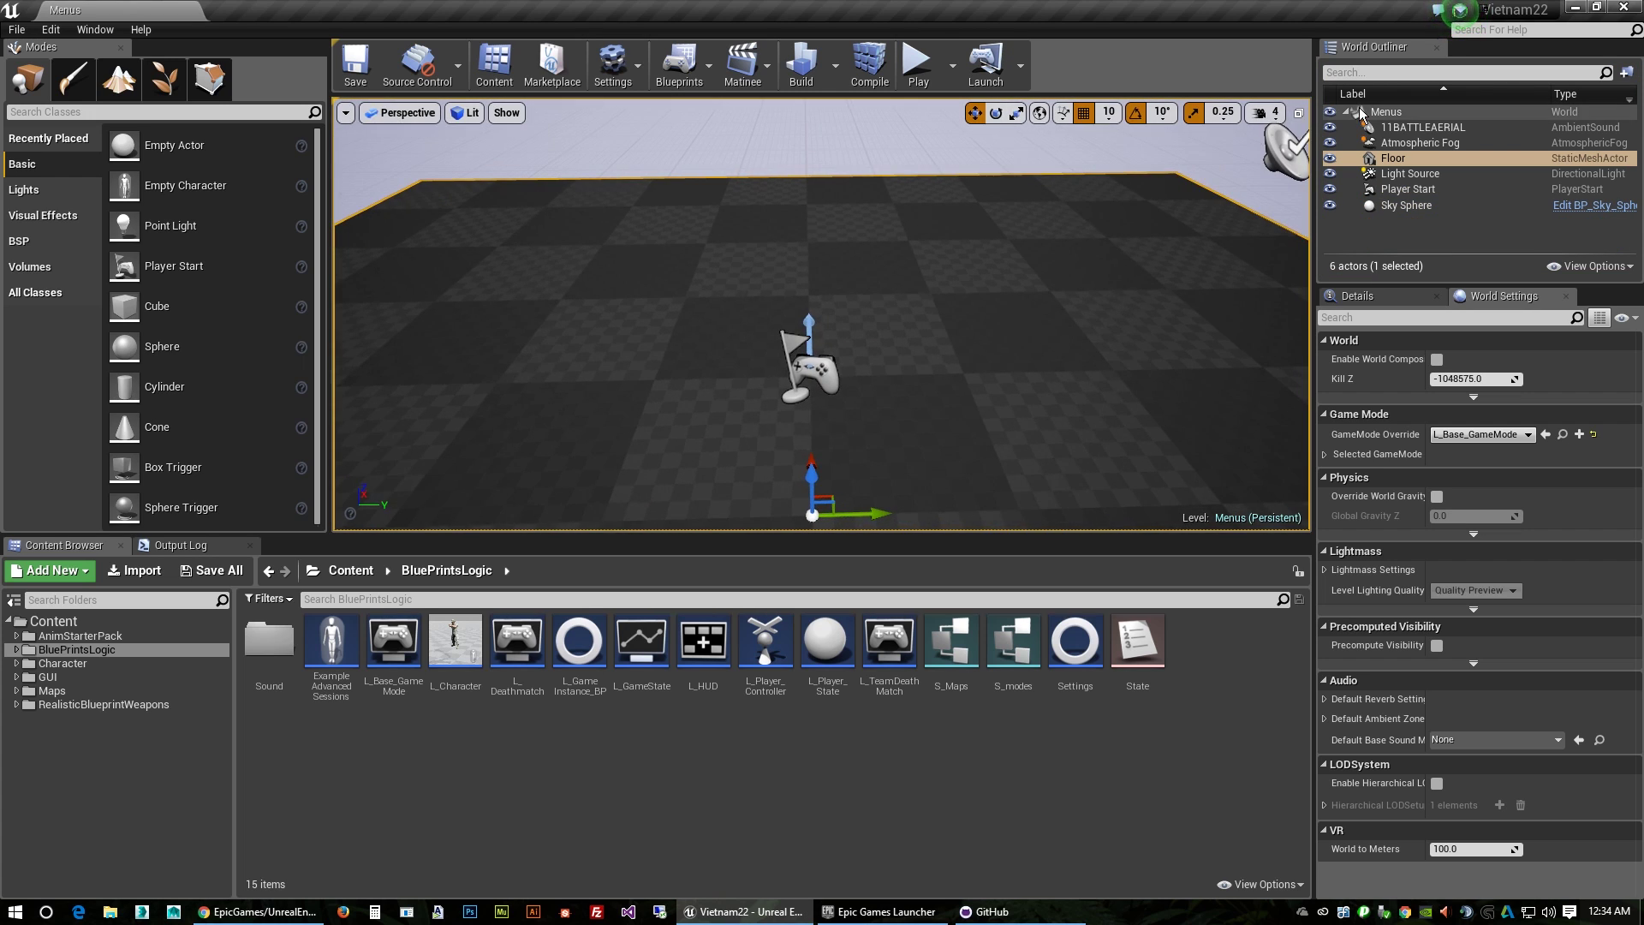
click(1623, 11)
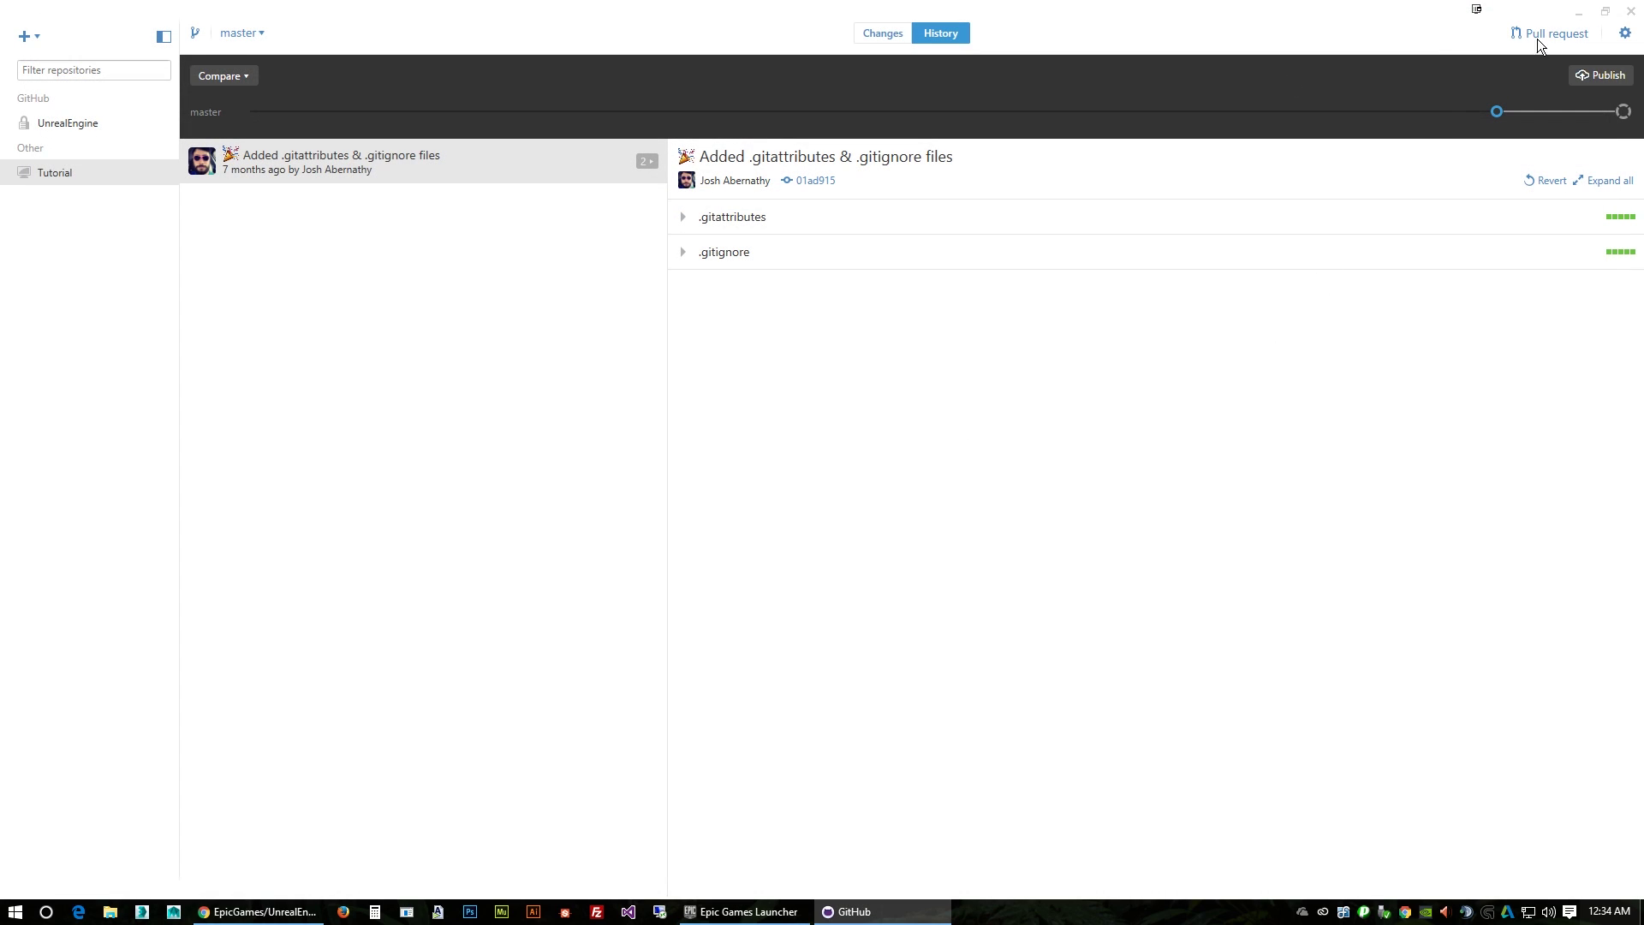
Close GitHub Desktop, open a maximized Chrome window, and go to github.
click(1631, 11)
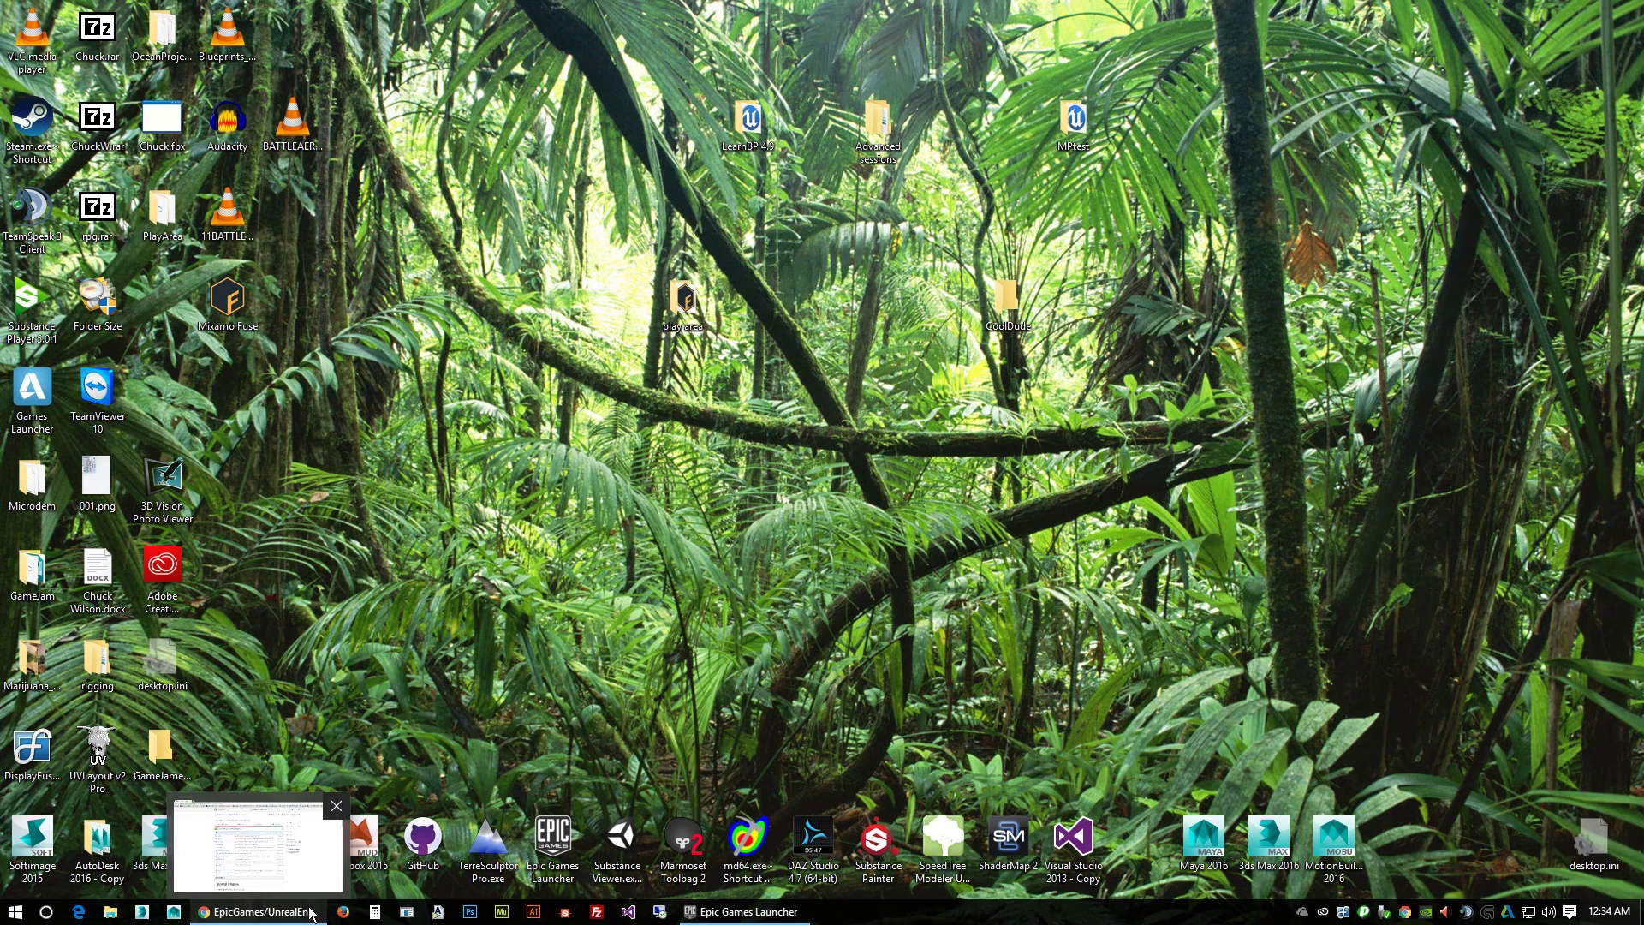
right_click(271, 915)
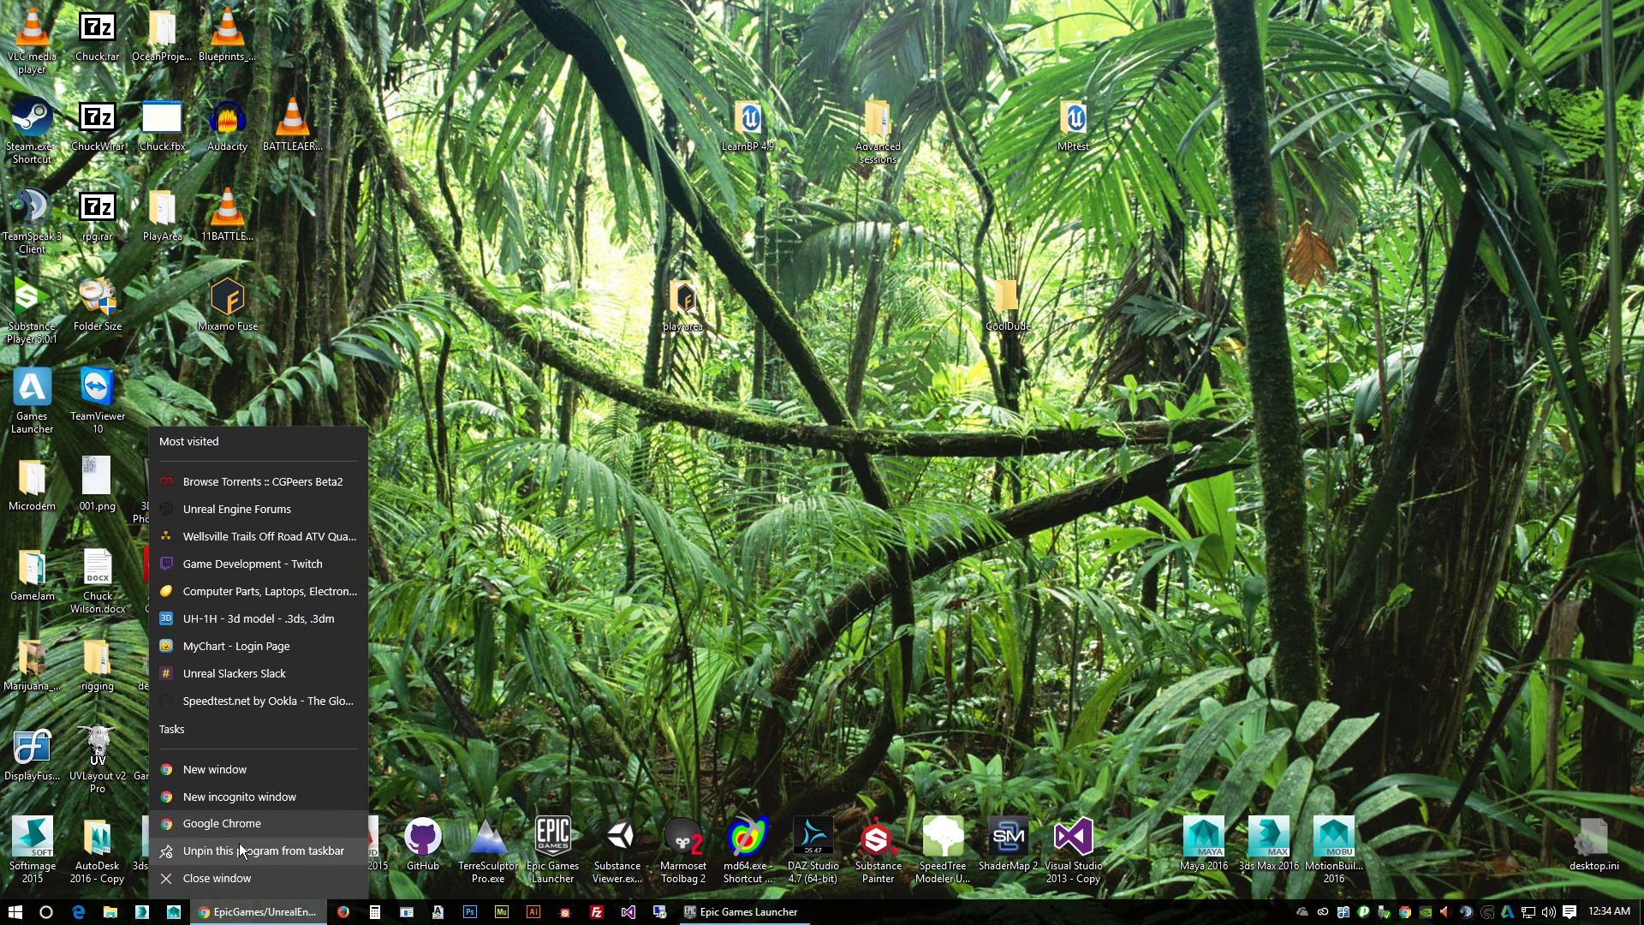
click(221, 767)
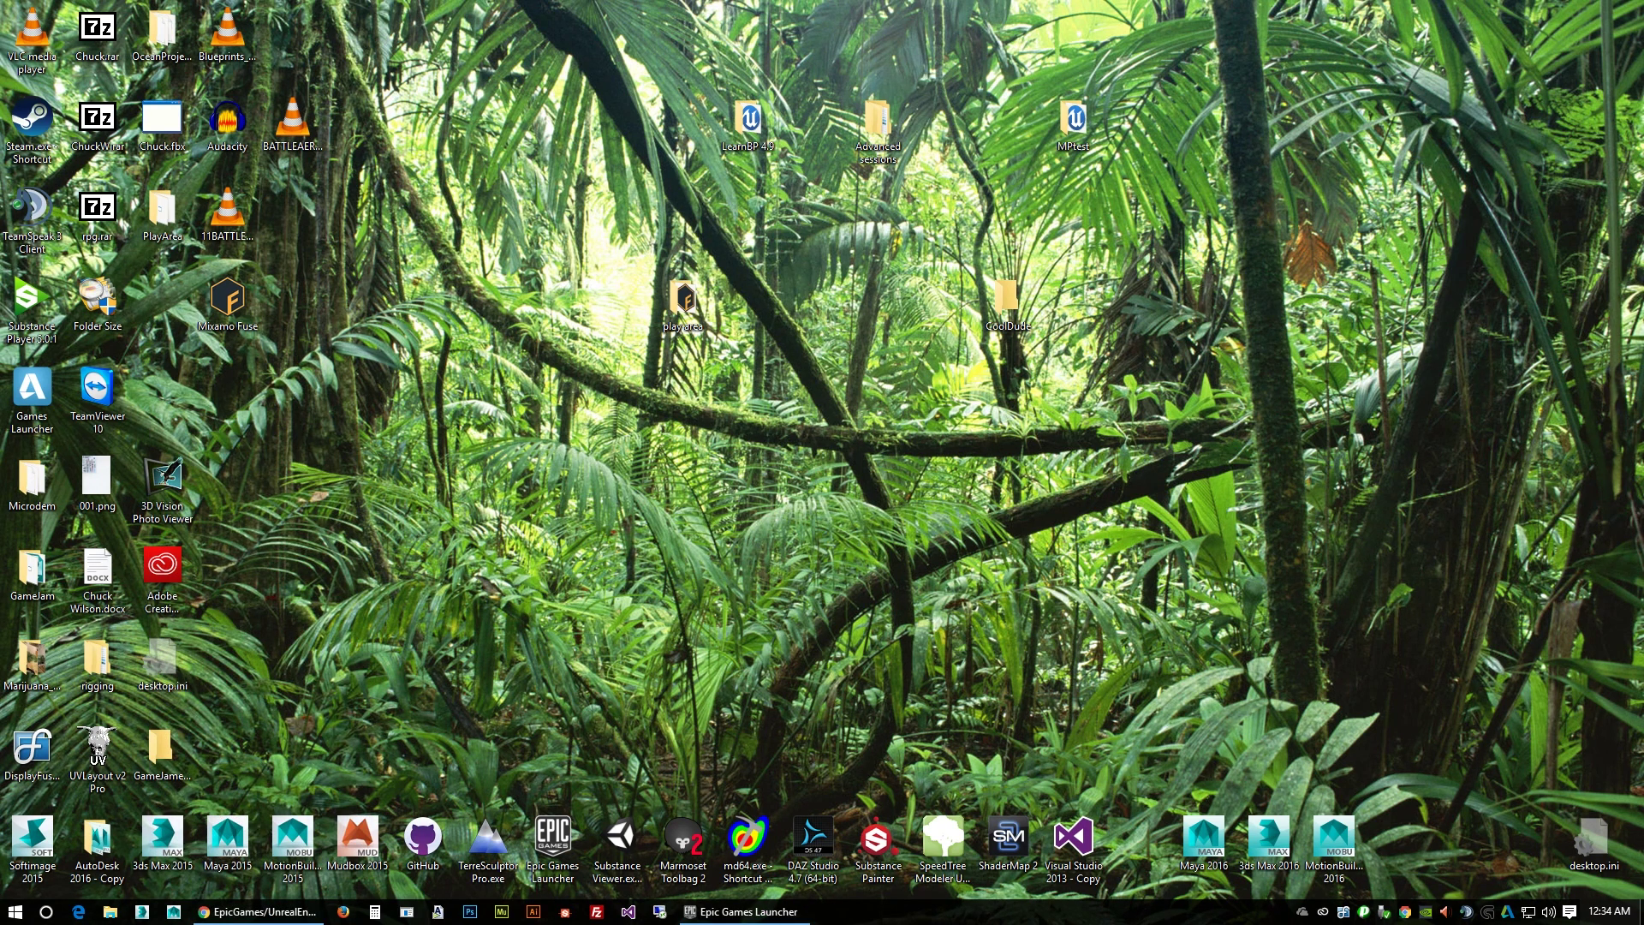
drag(213, 161, 764, 161)
double_click(764, 161)
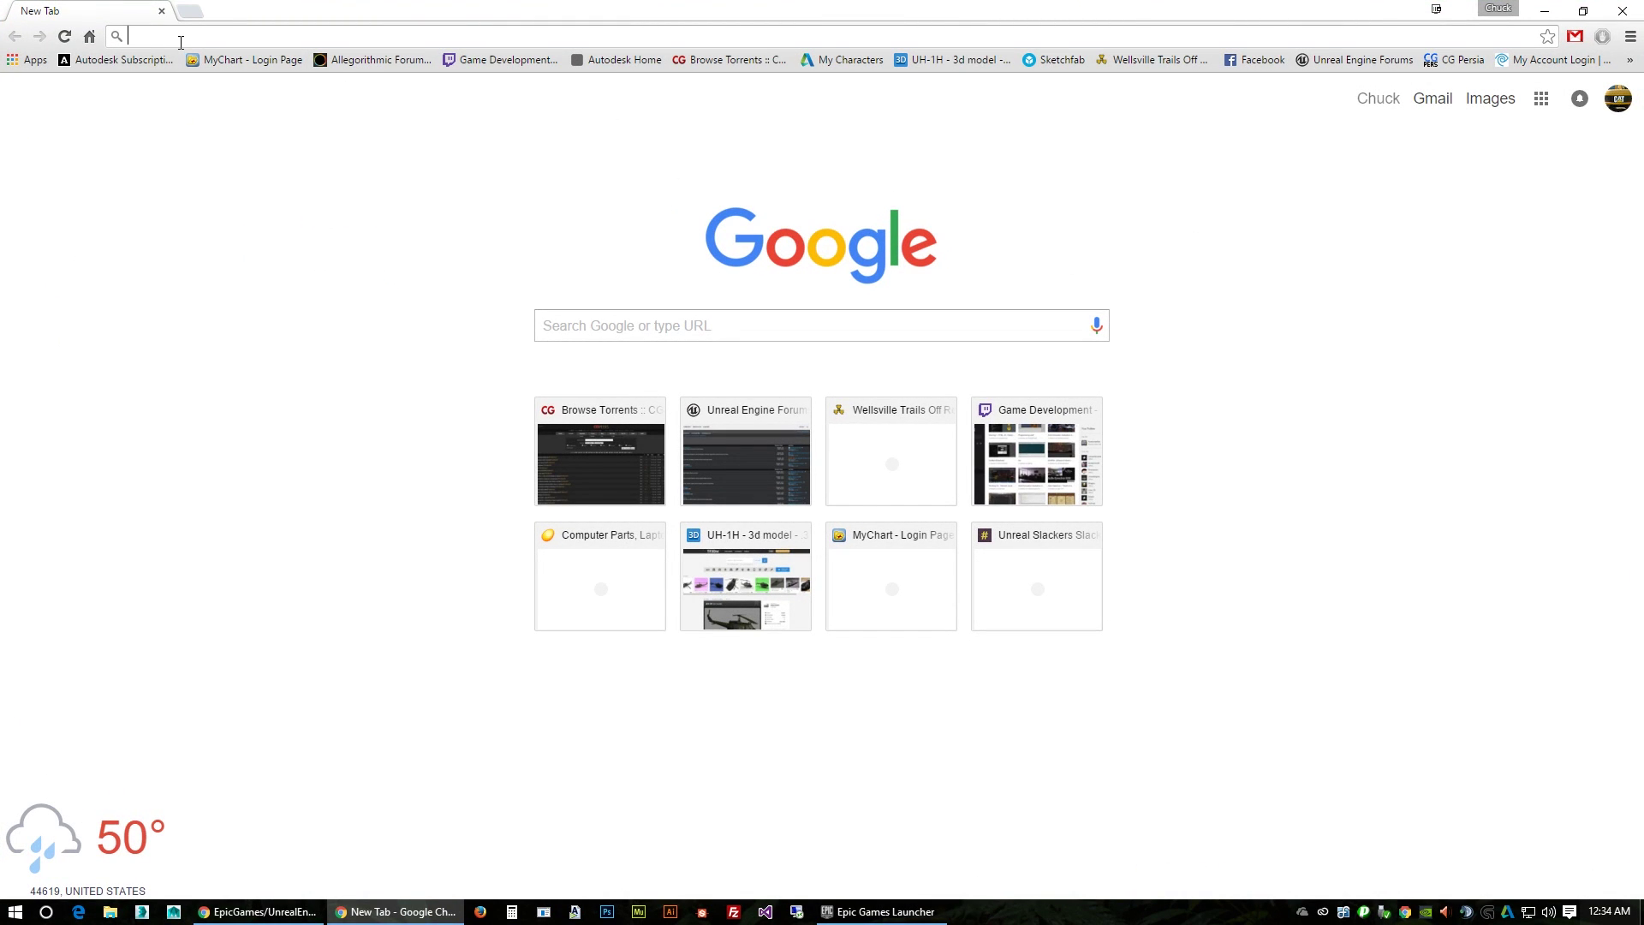
text(github)
key(Return)
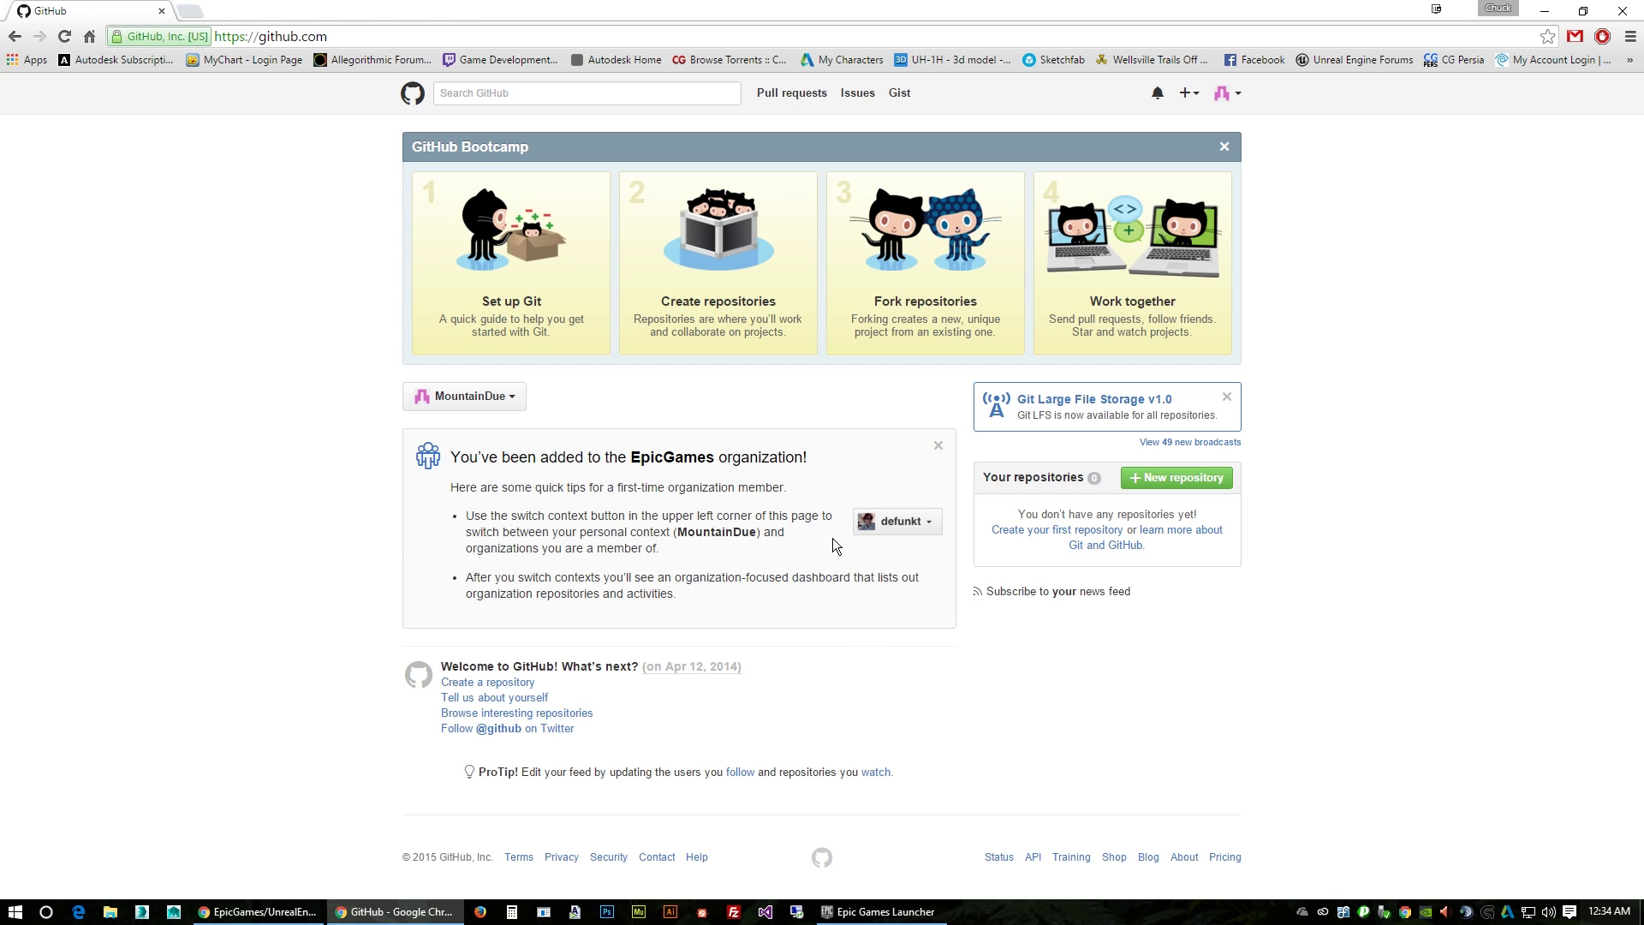
Go from your profile to the EpicGames organization and its UnrealEngine repository.
click(1230, 94)
click(1221, 177)
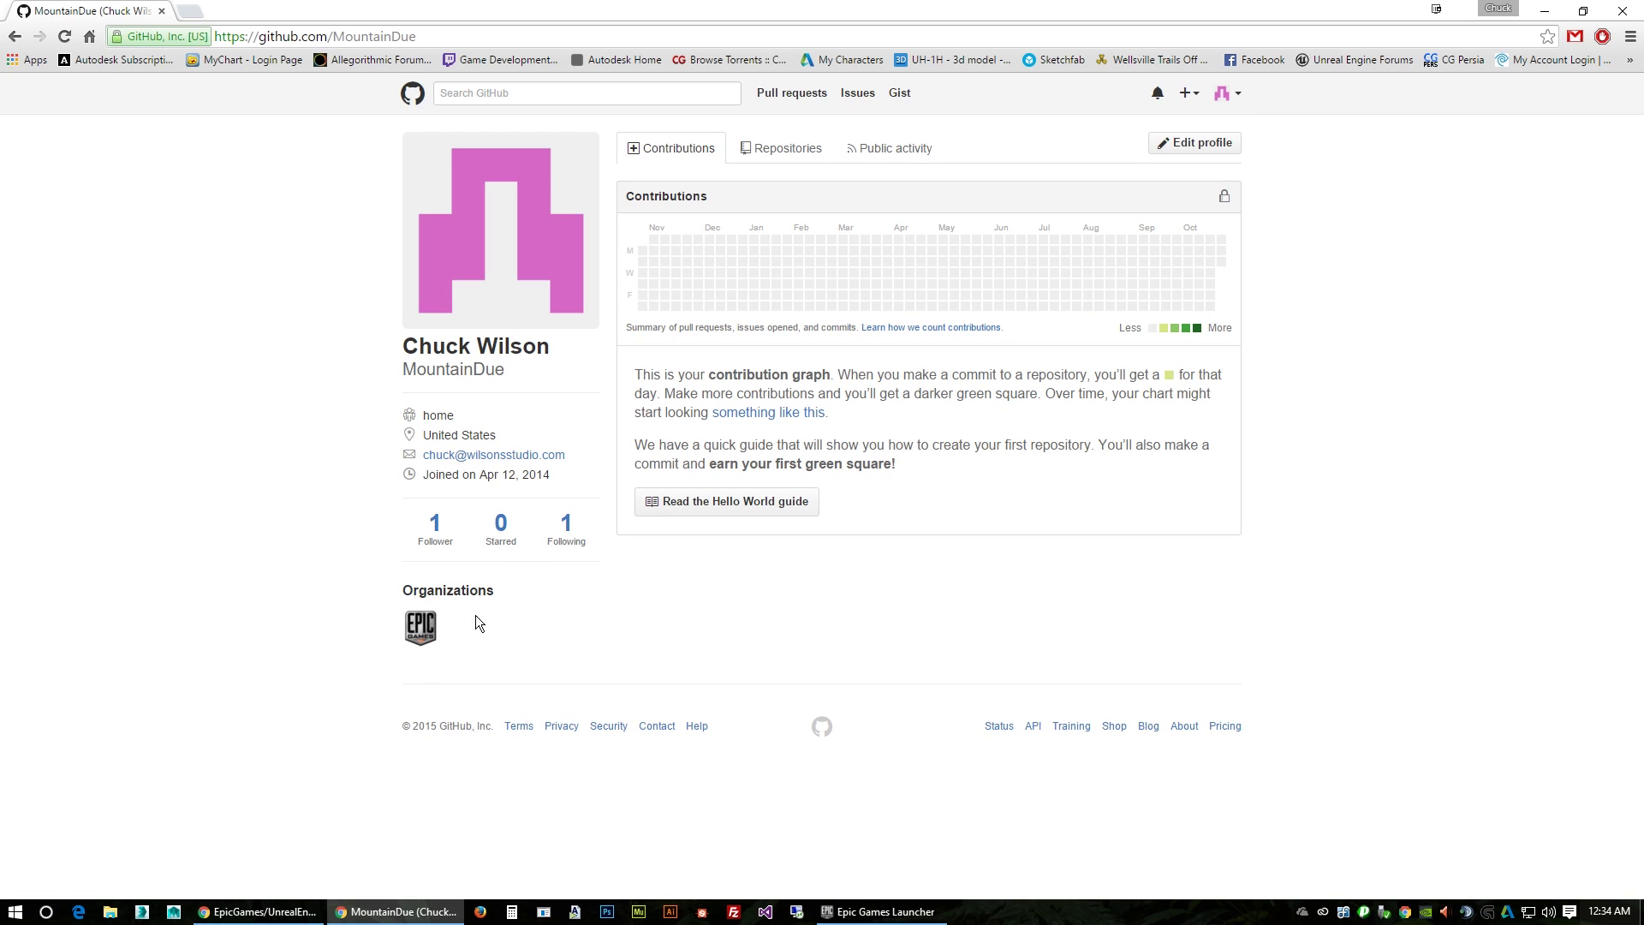
click(421, 630)
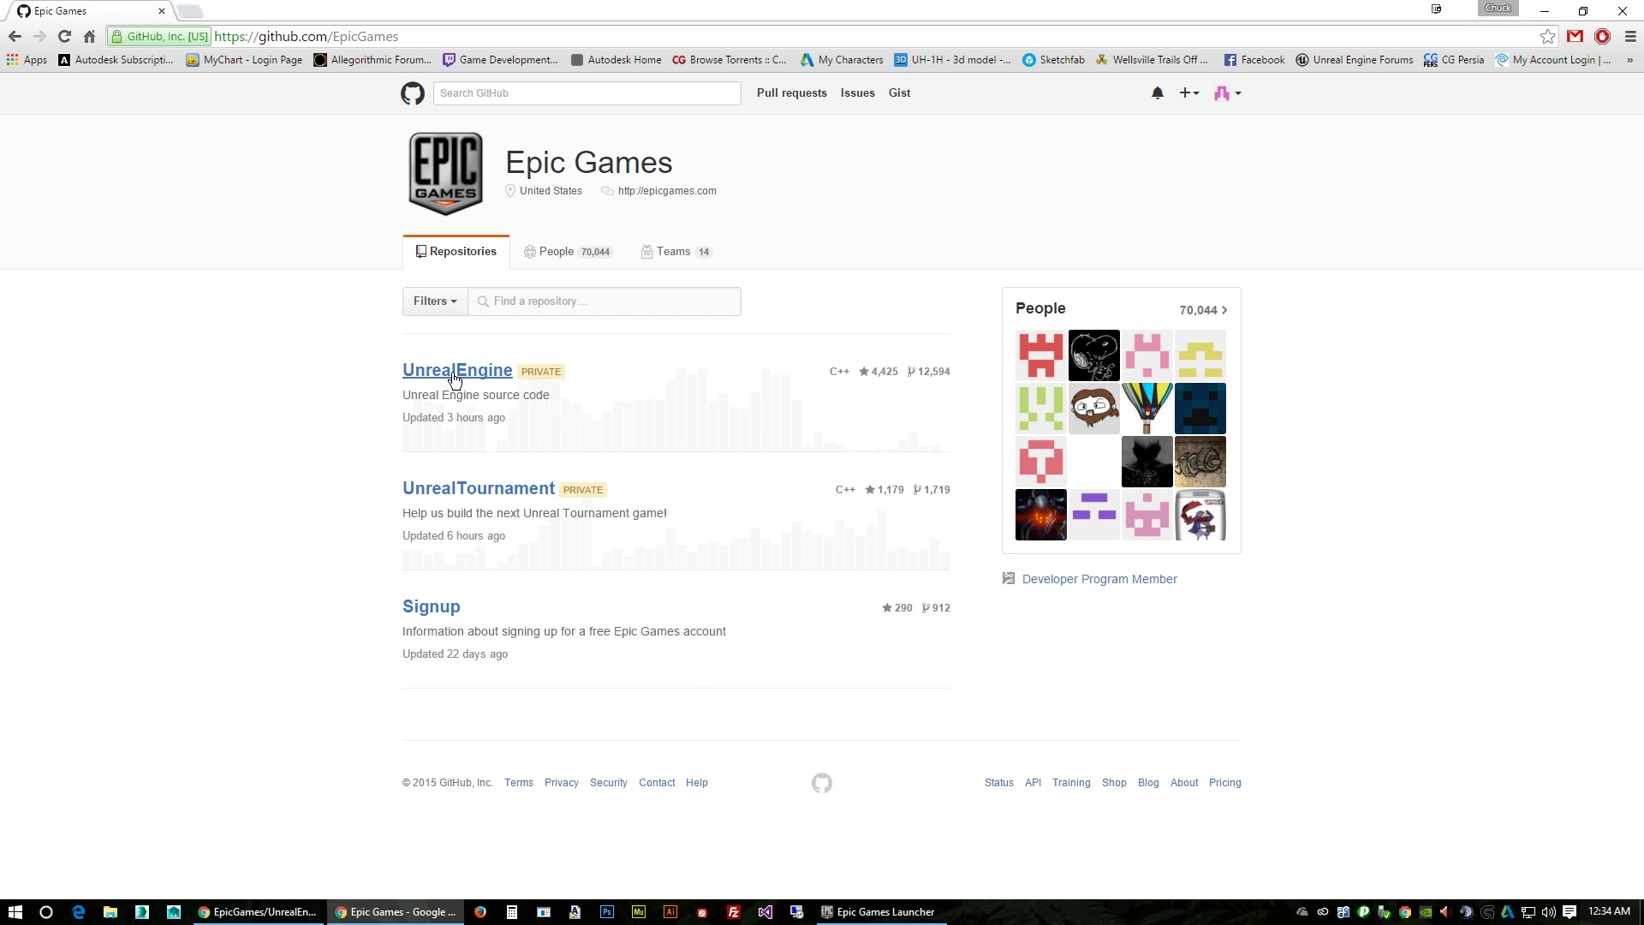
click(460, 374)
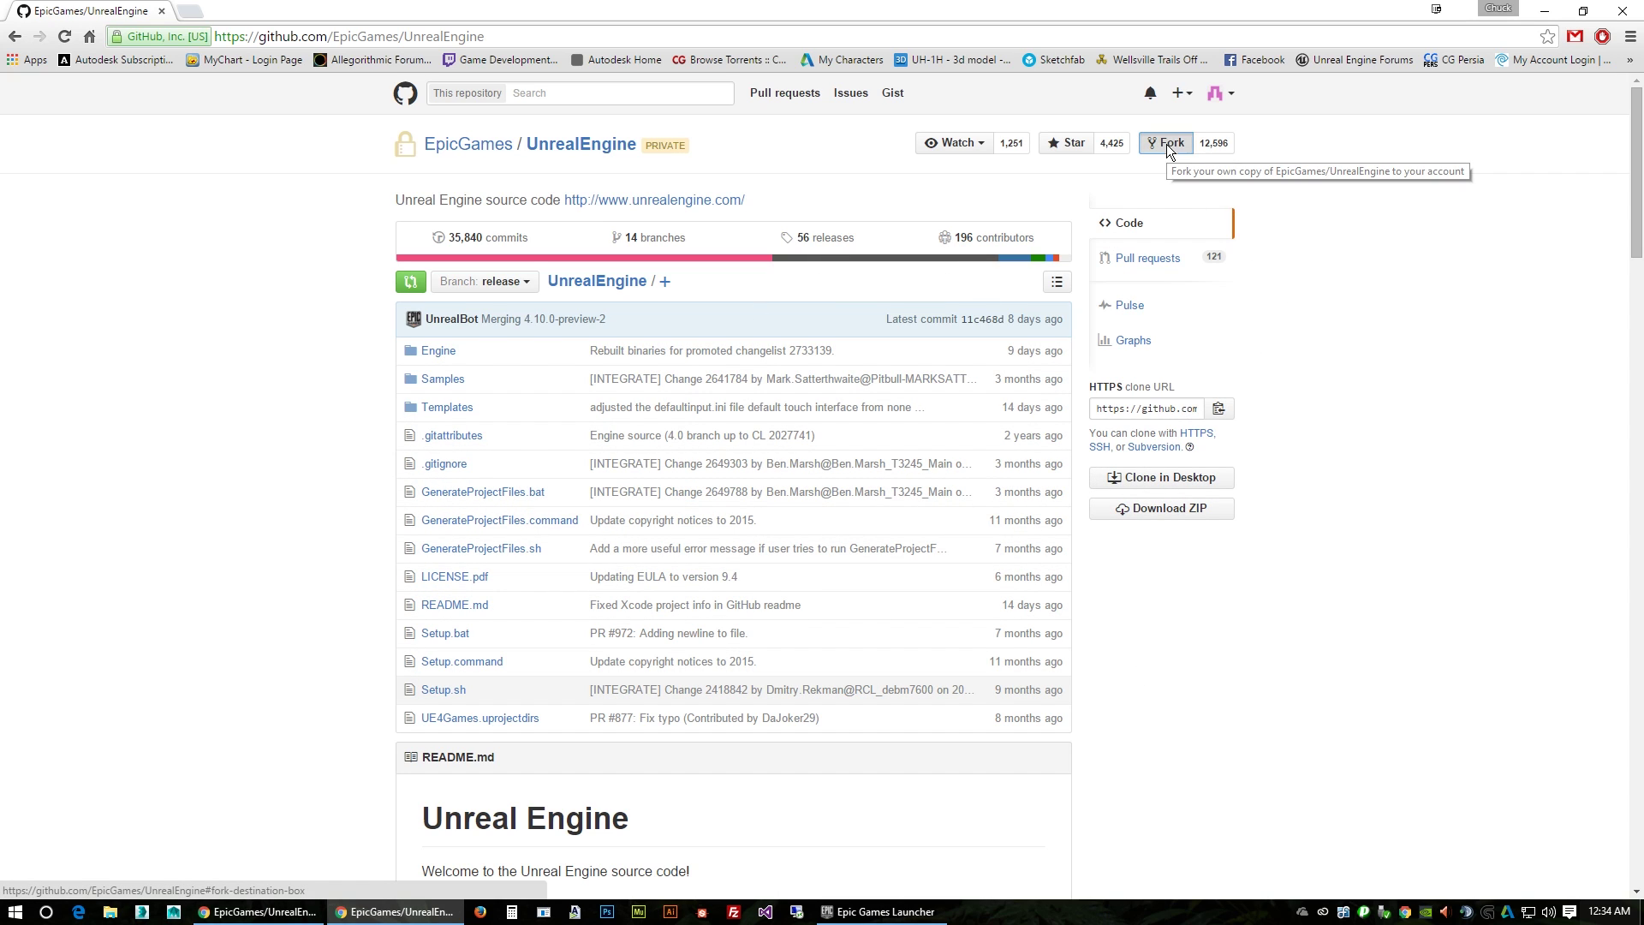
Fork UnrealEngine into the personal account, verify it under the profile's Repositories, then minimize Chrome.
click(1168, 146)
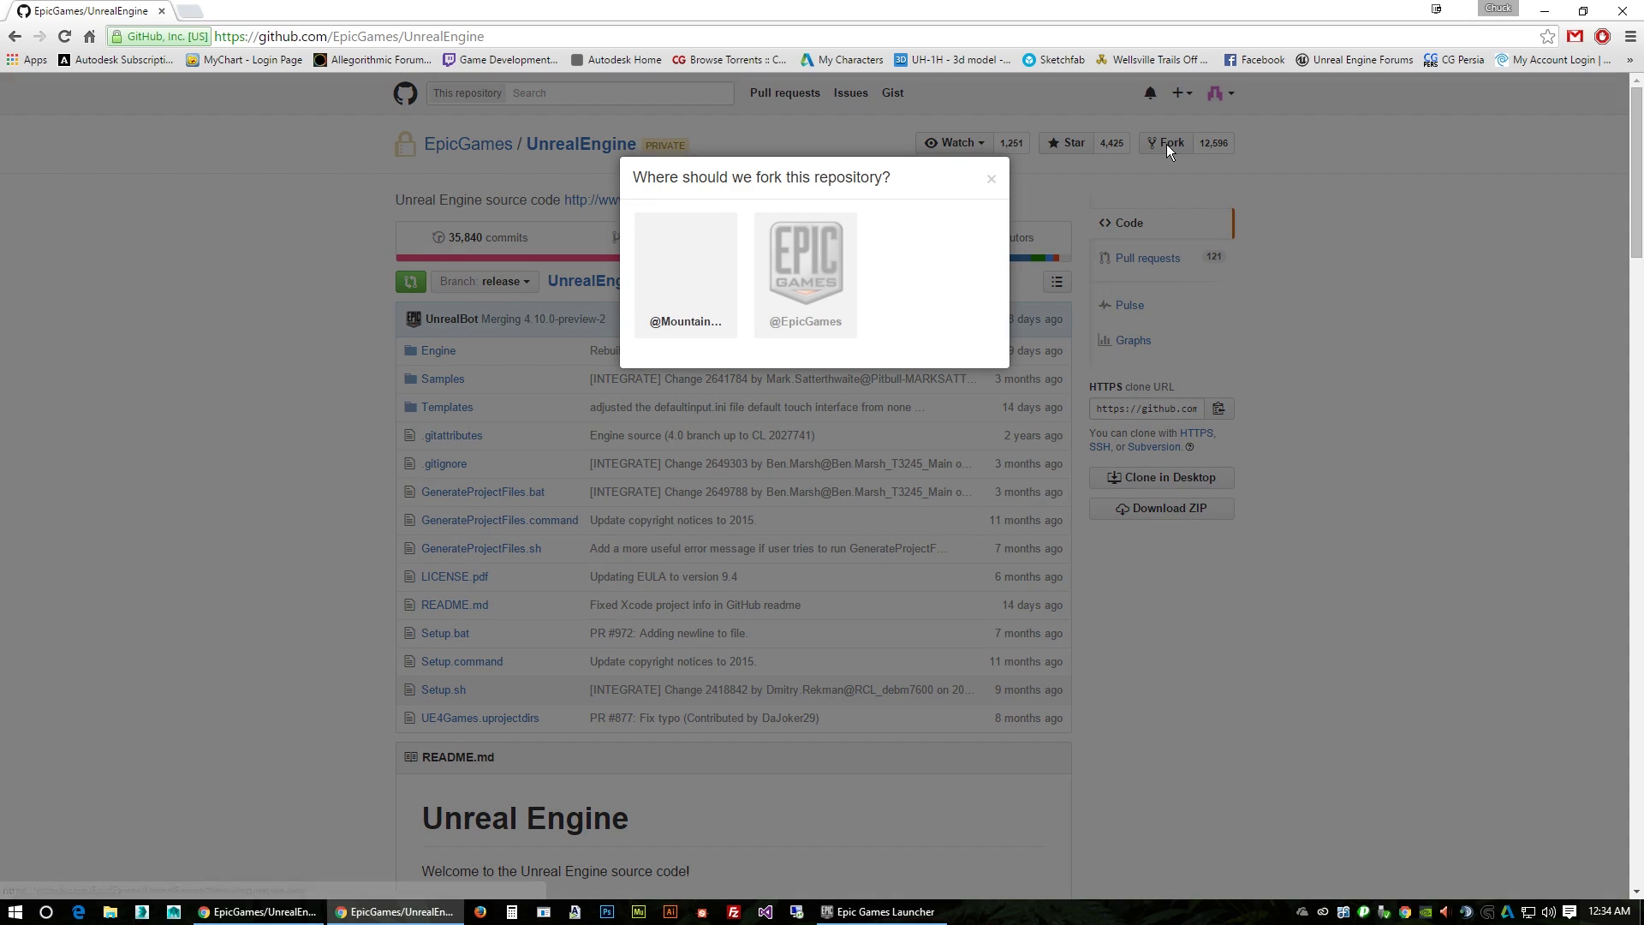
click(686, 269)
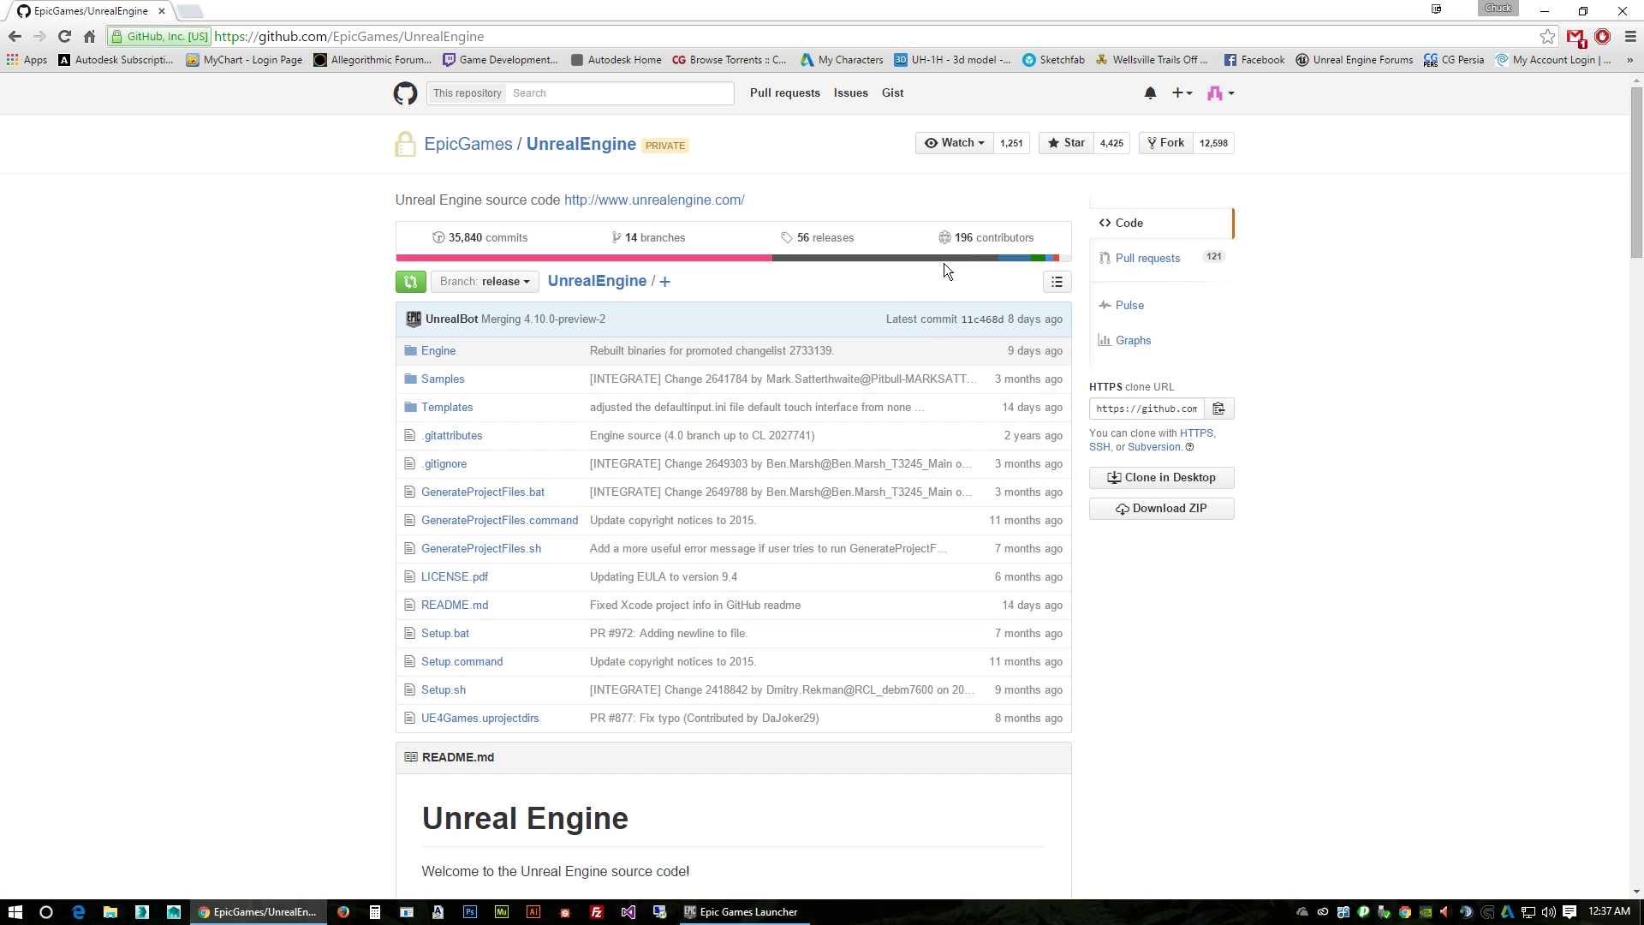
click(1218, 93)
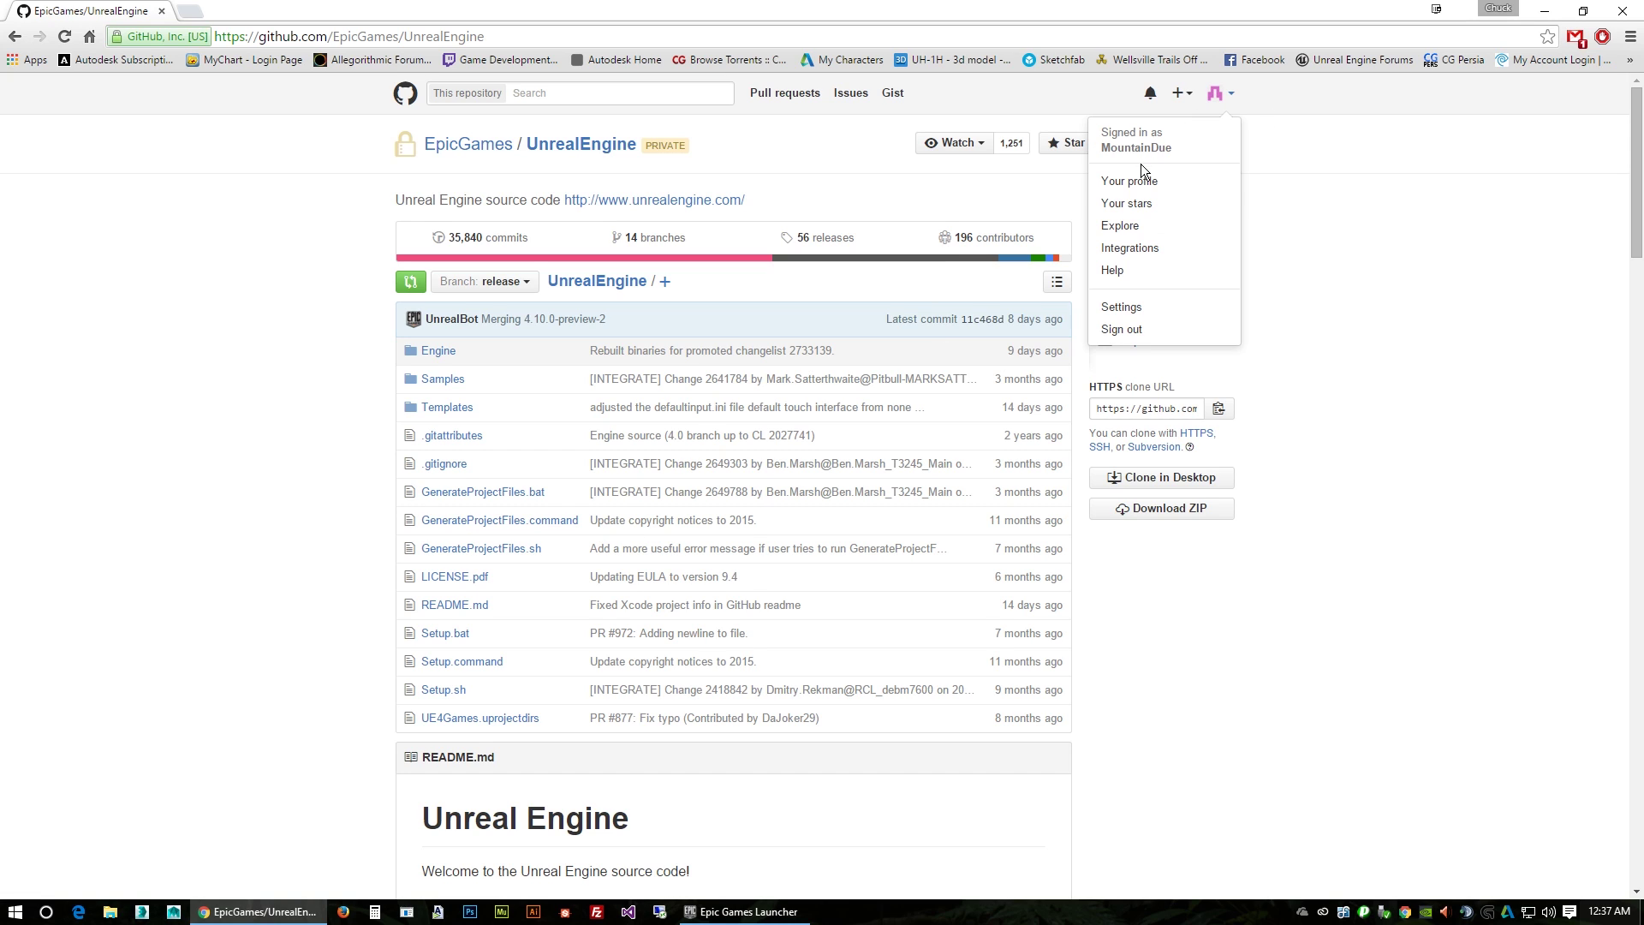
click(1140, 180)
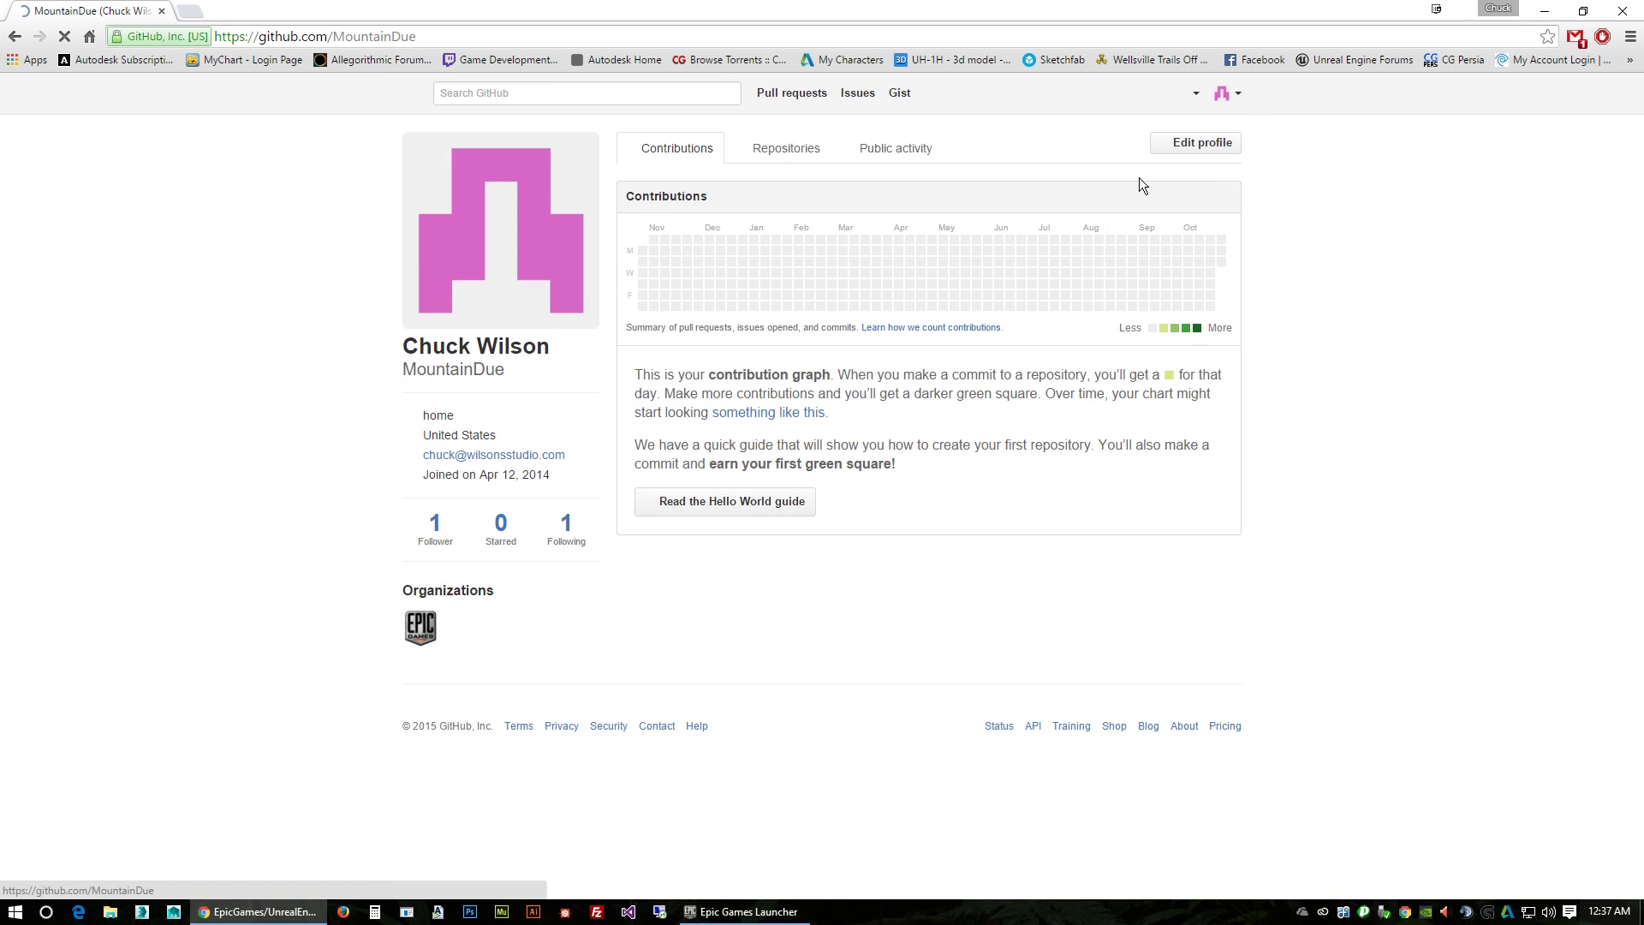
click(798, 150)
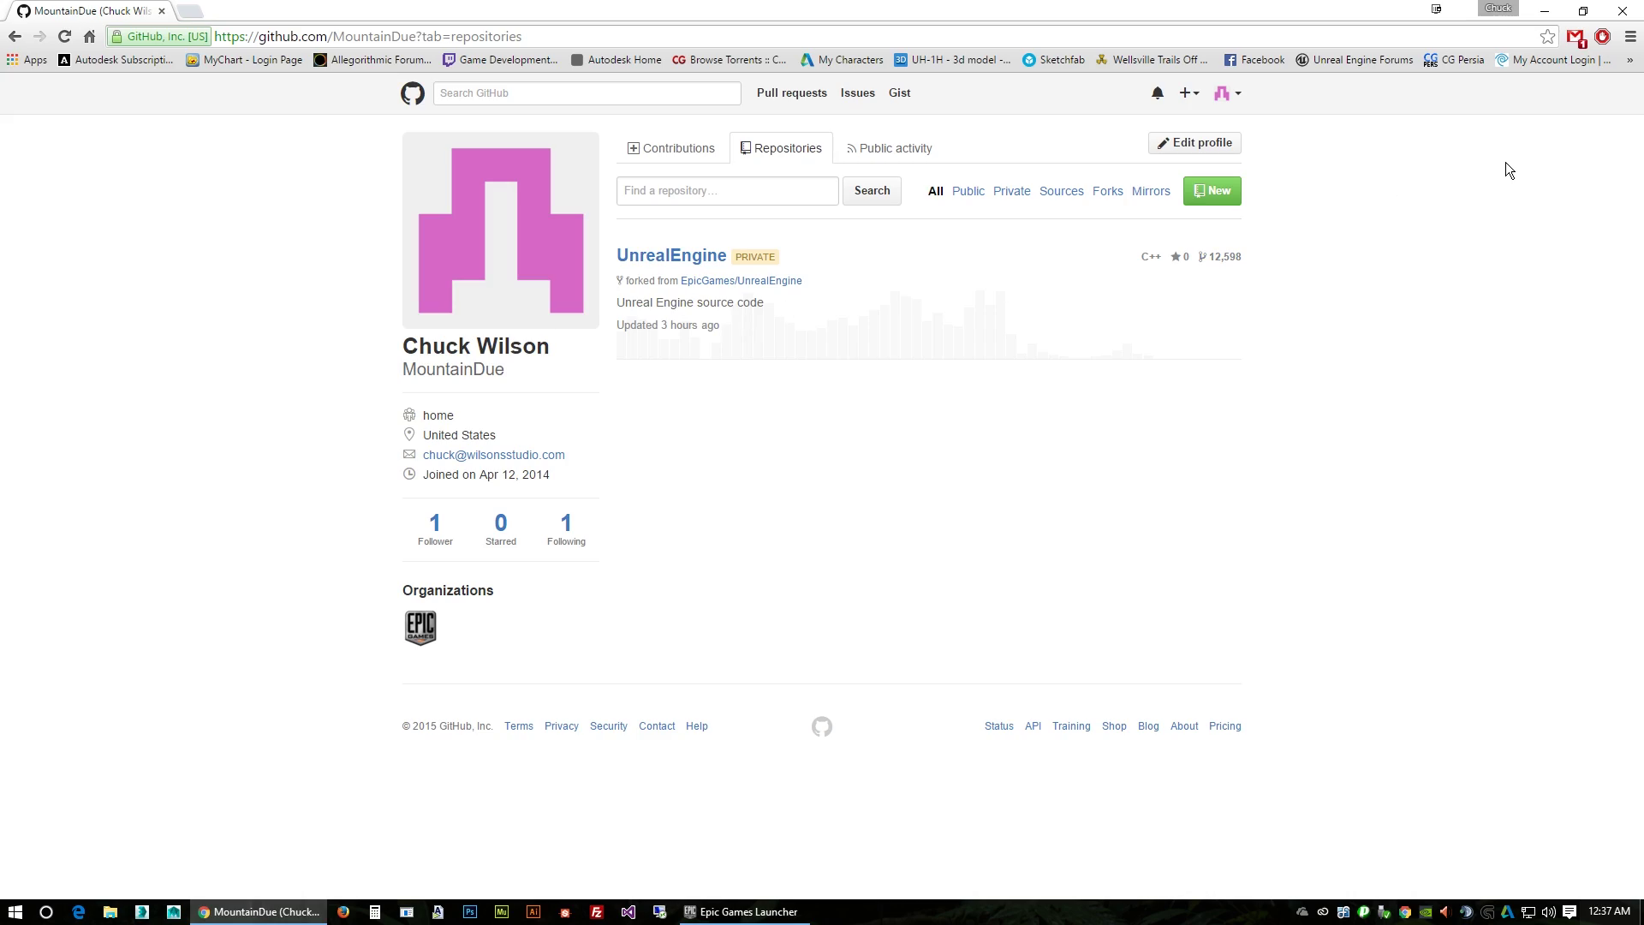
click(1545, 11)
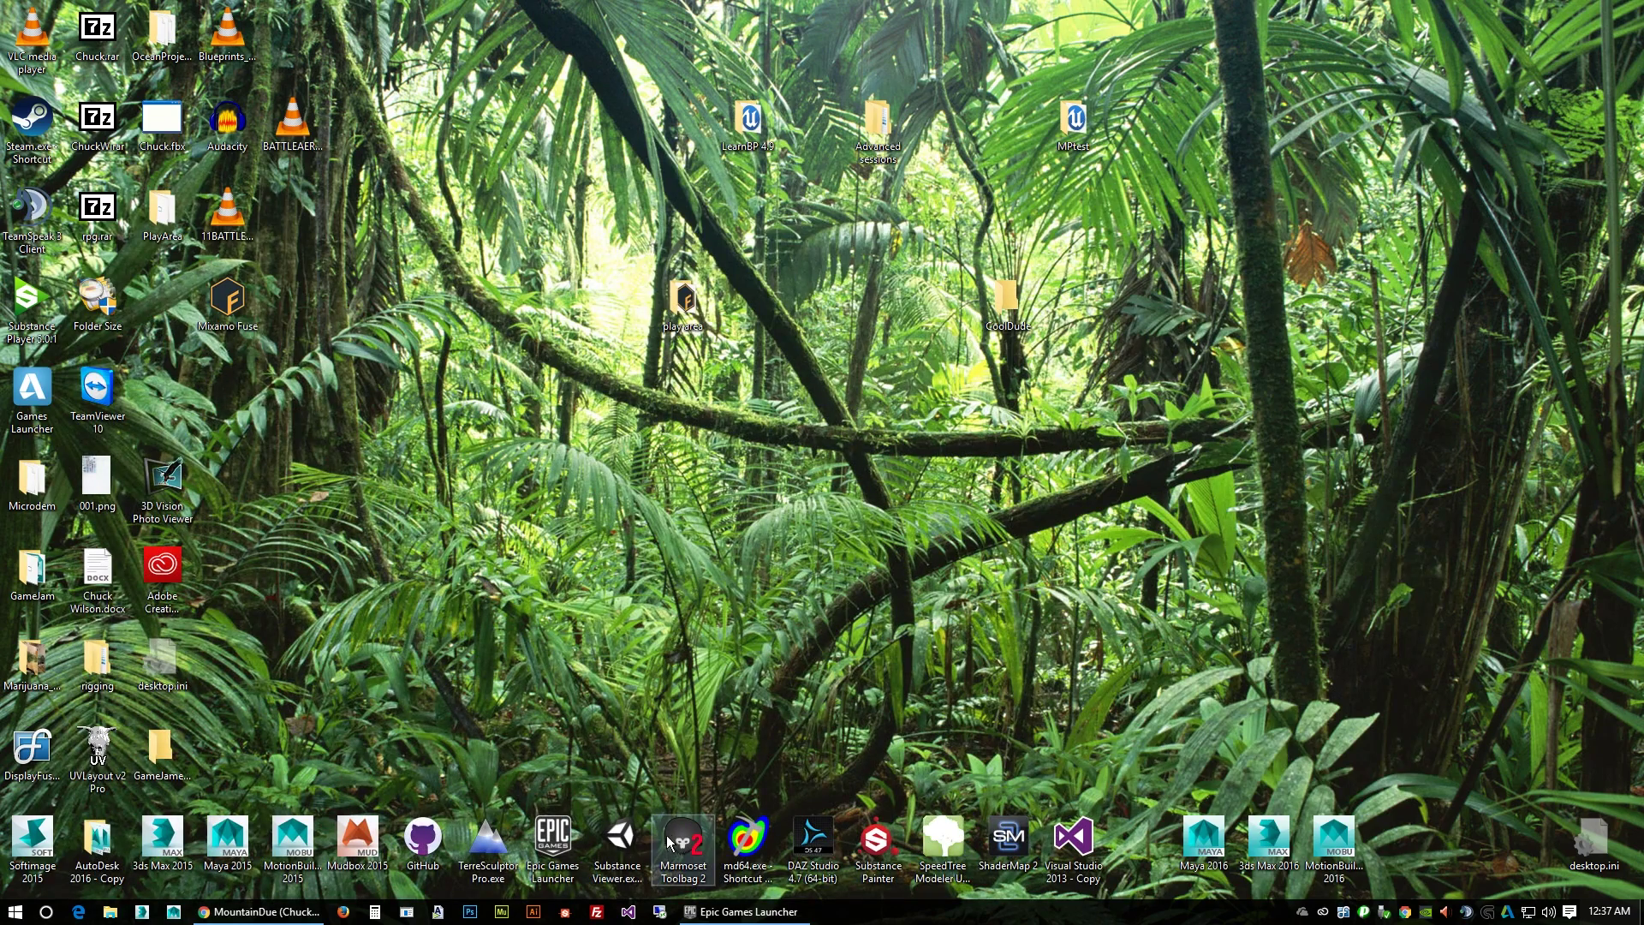
Launch GitHub Desktop and confirm in Options that the clone path is C:\Git4.9.
click(433, 840)
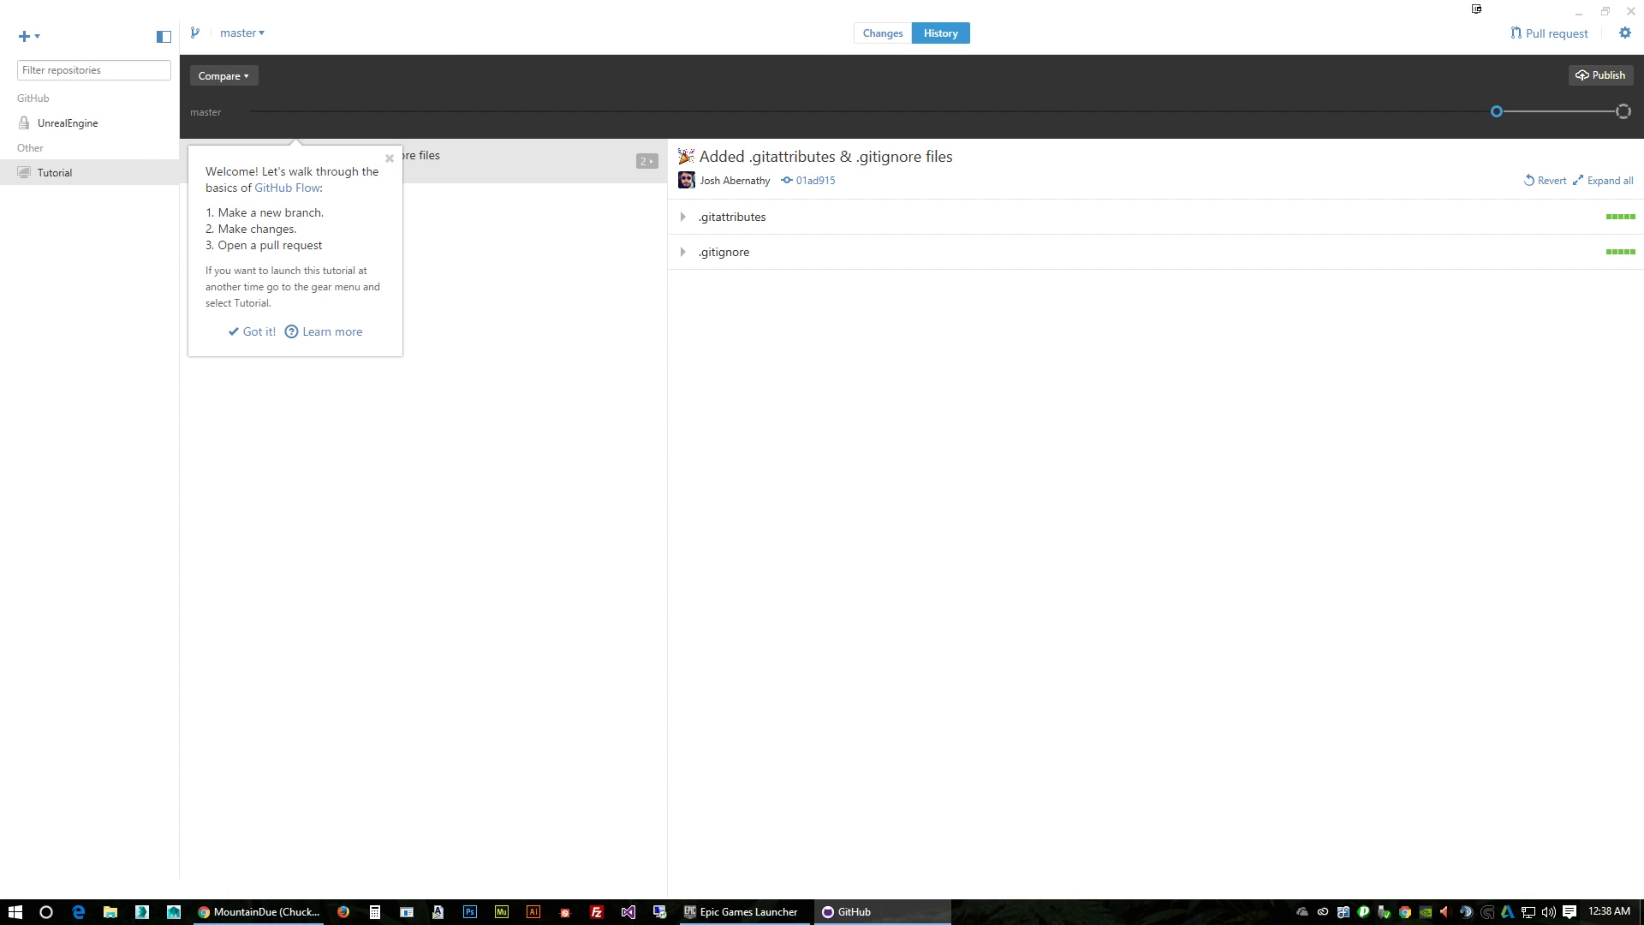
click(1625, 32)
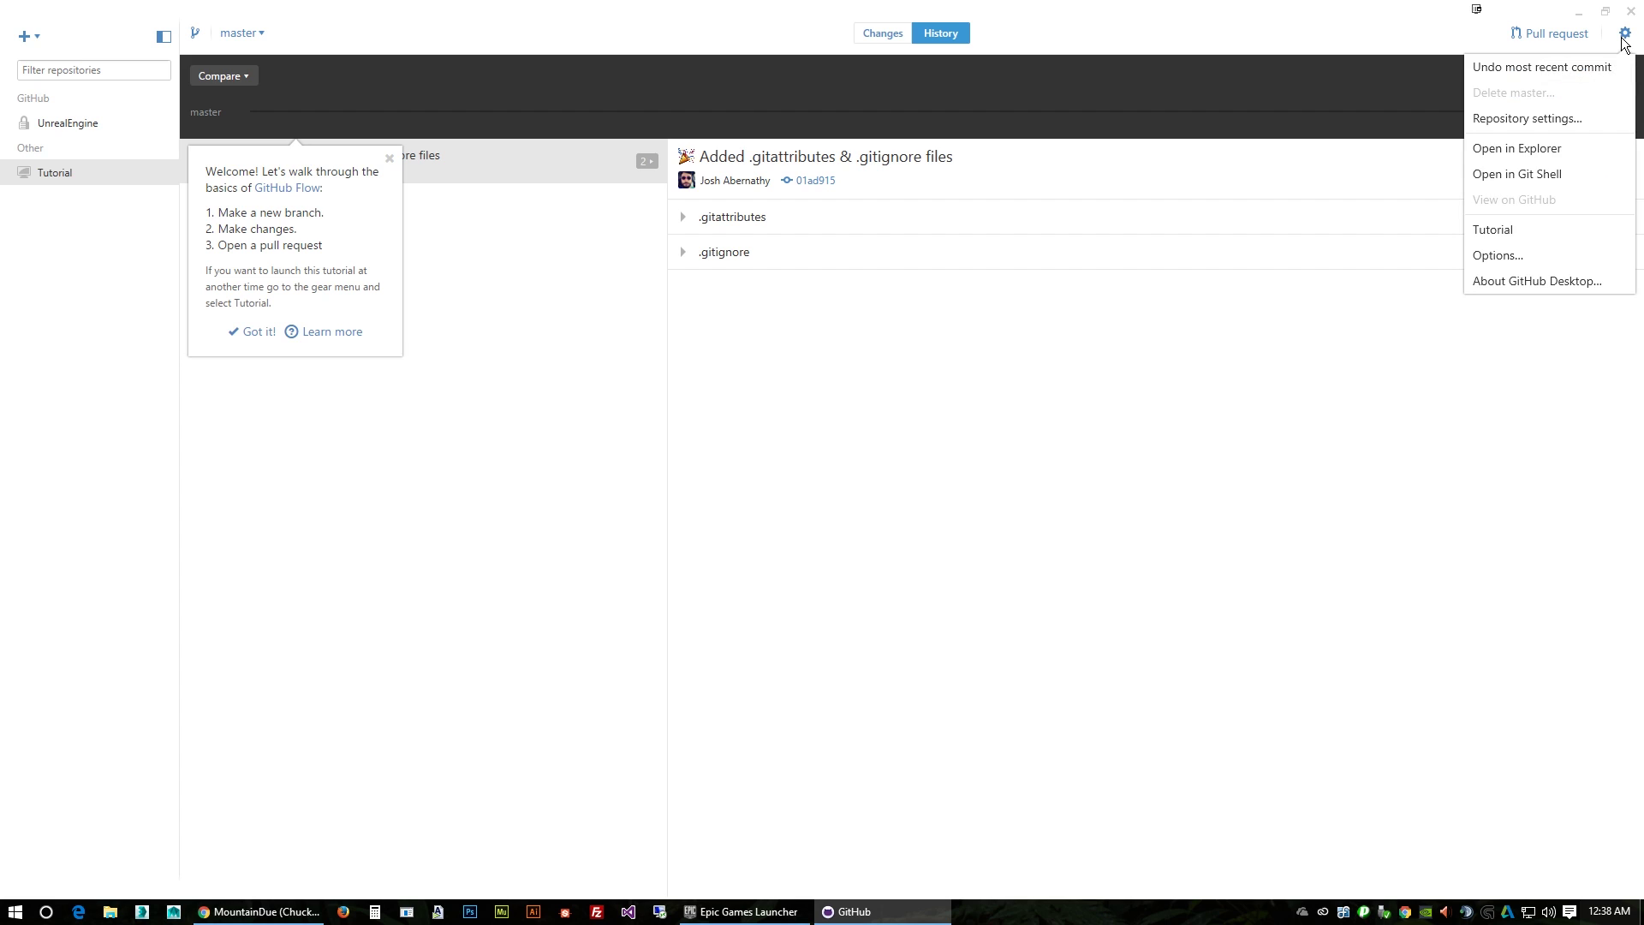
click(1519, 255)
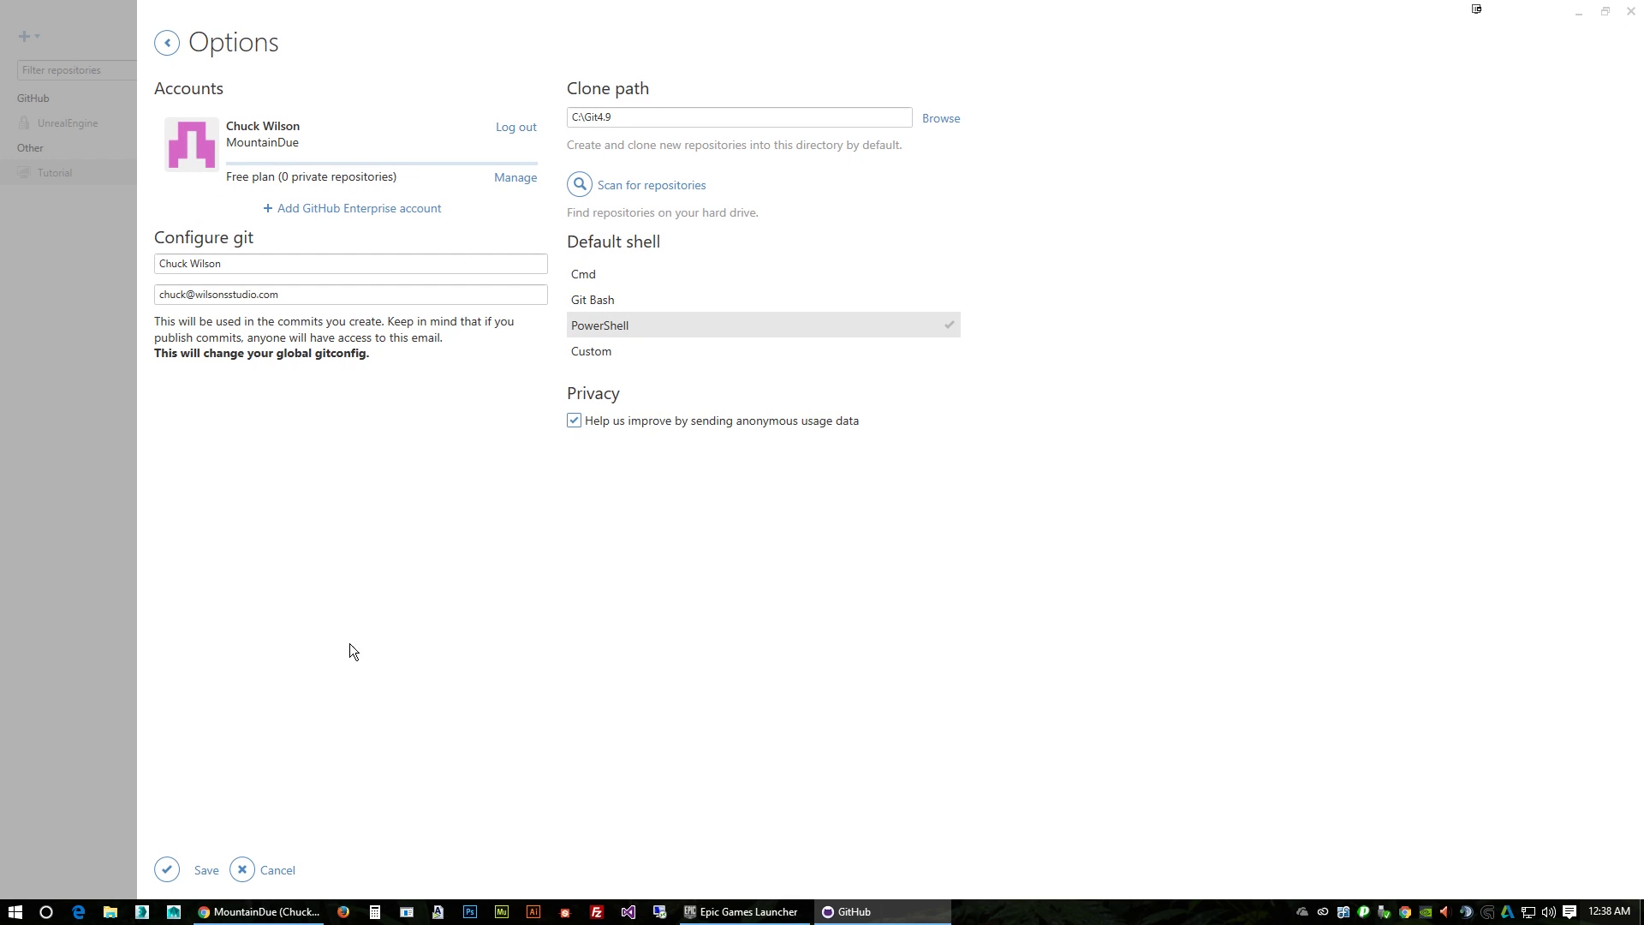
click(248, 874)
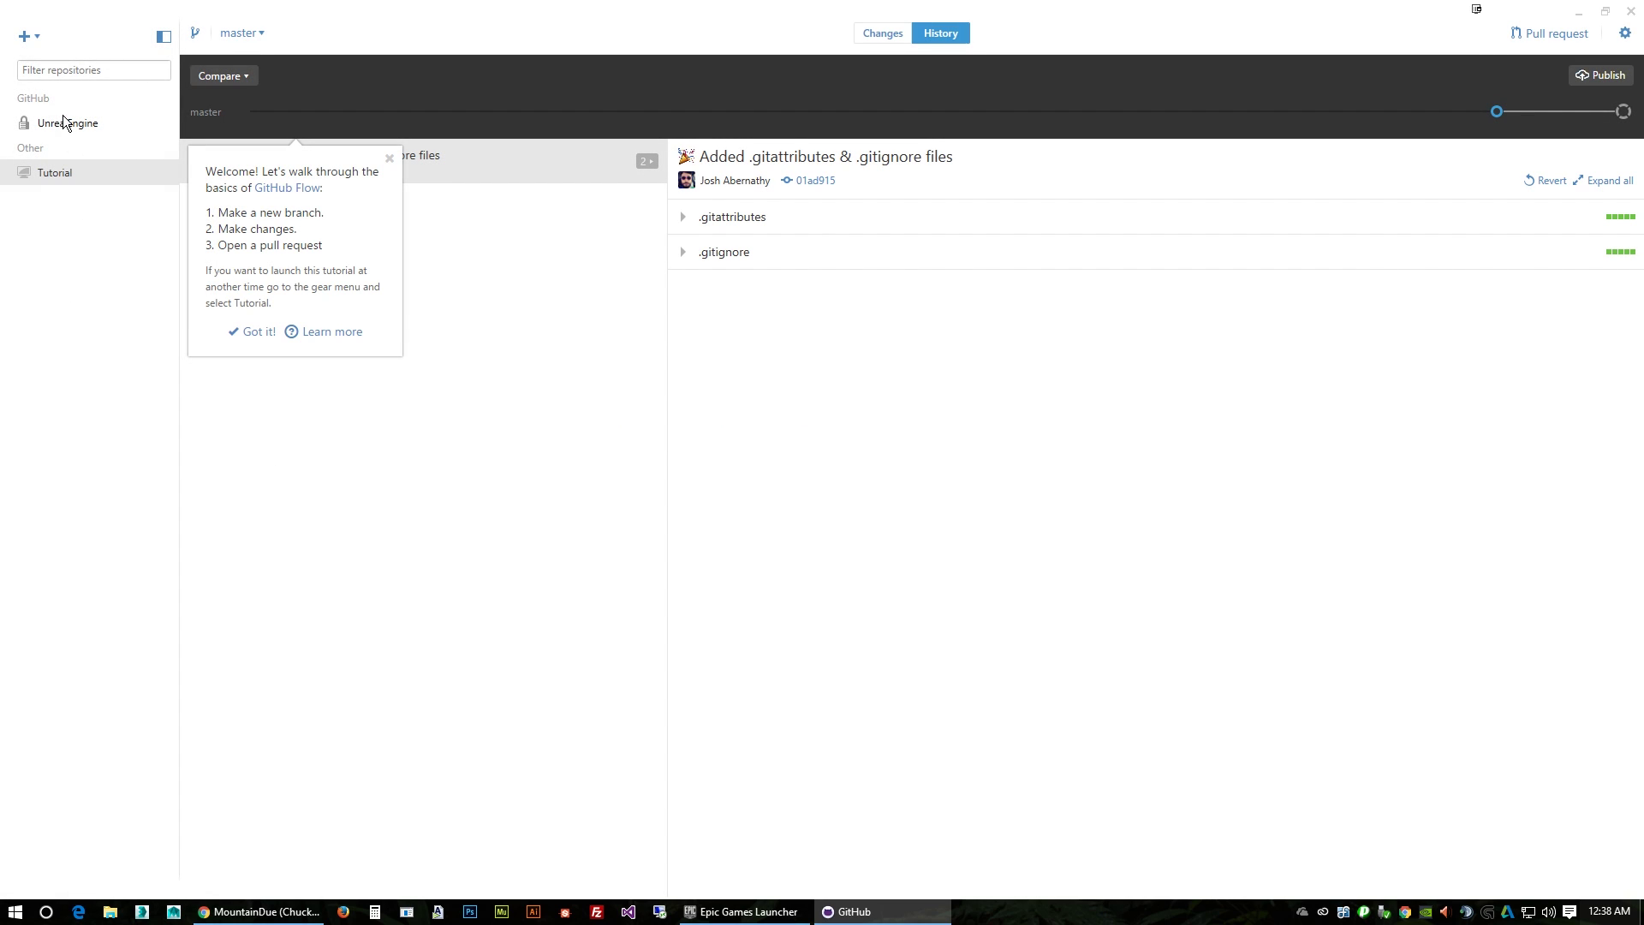
Clone the personal account's UnrealEngine fork into the C:\Git4.9 folder.
click(33, 38)
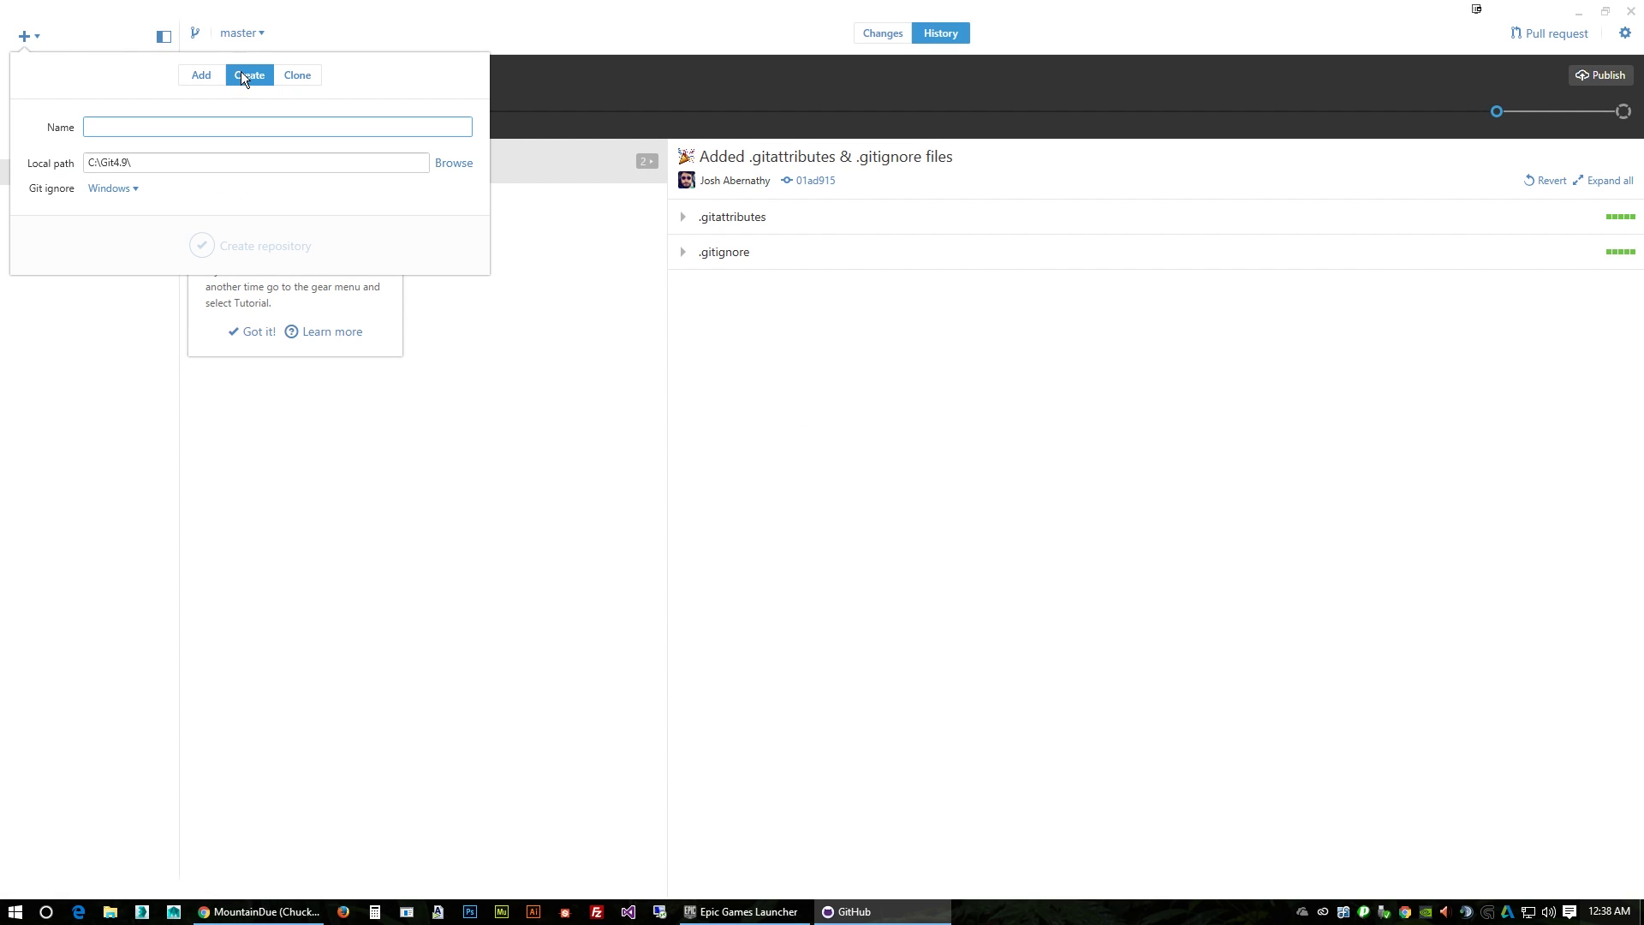
click(297, 76)
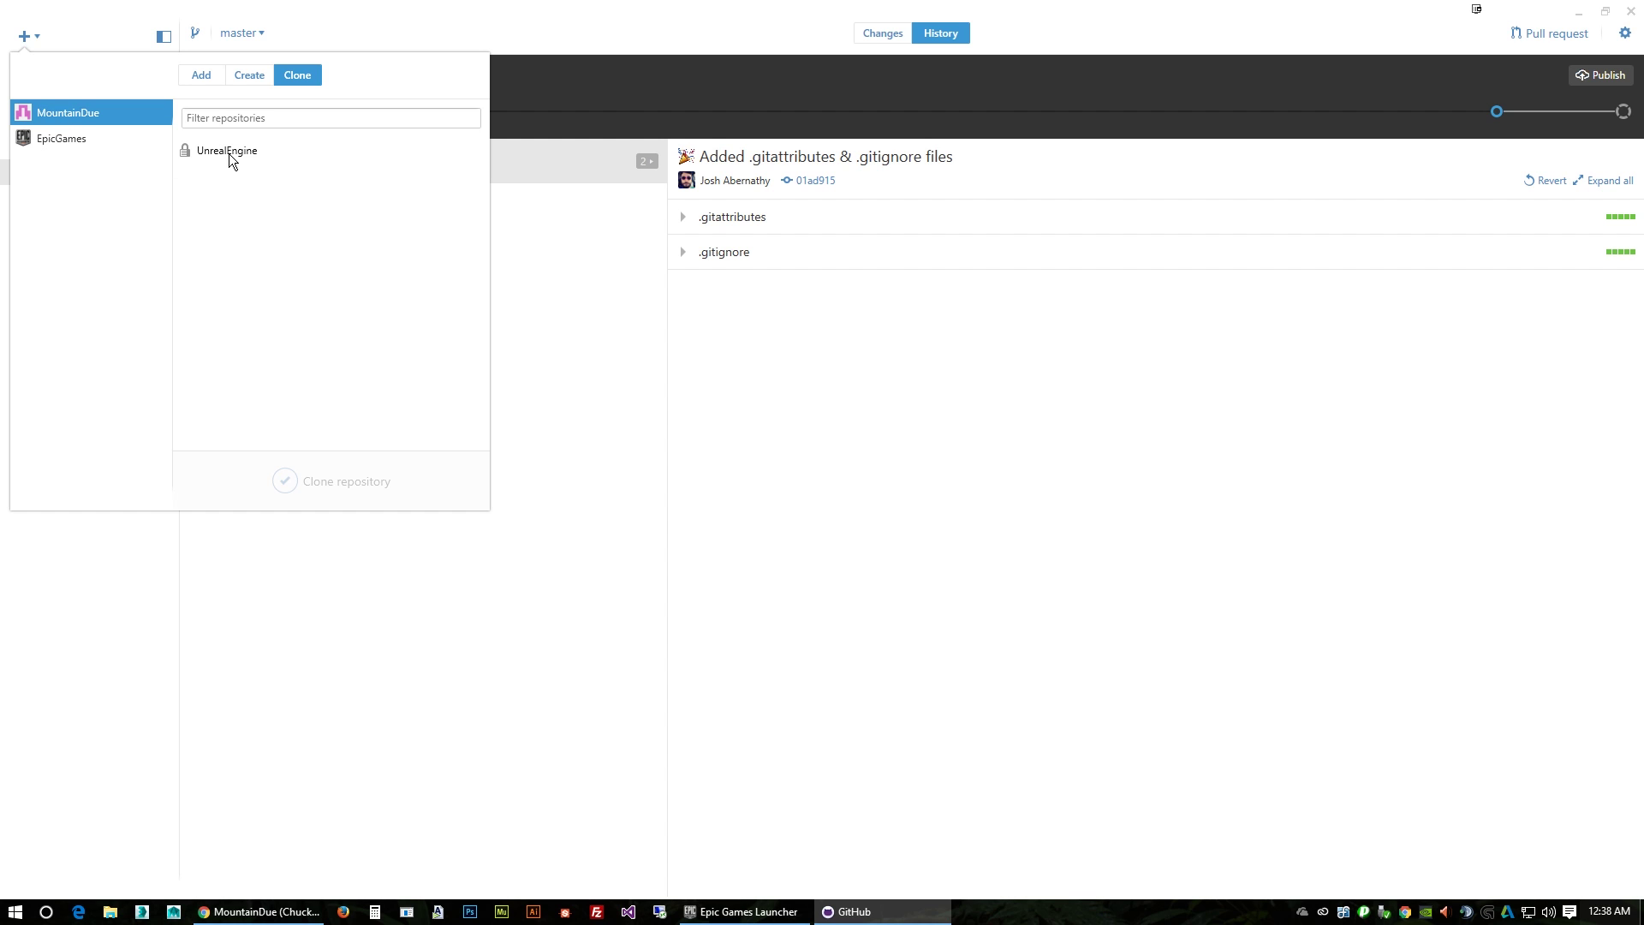
click(66, 139)
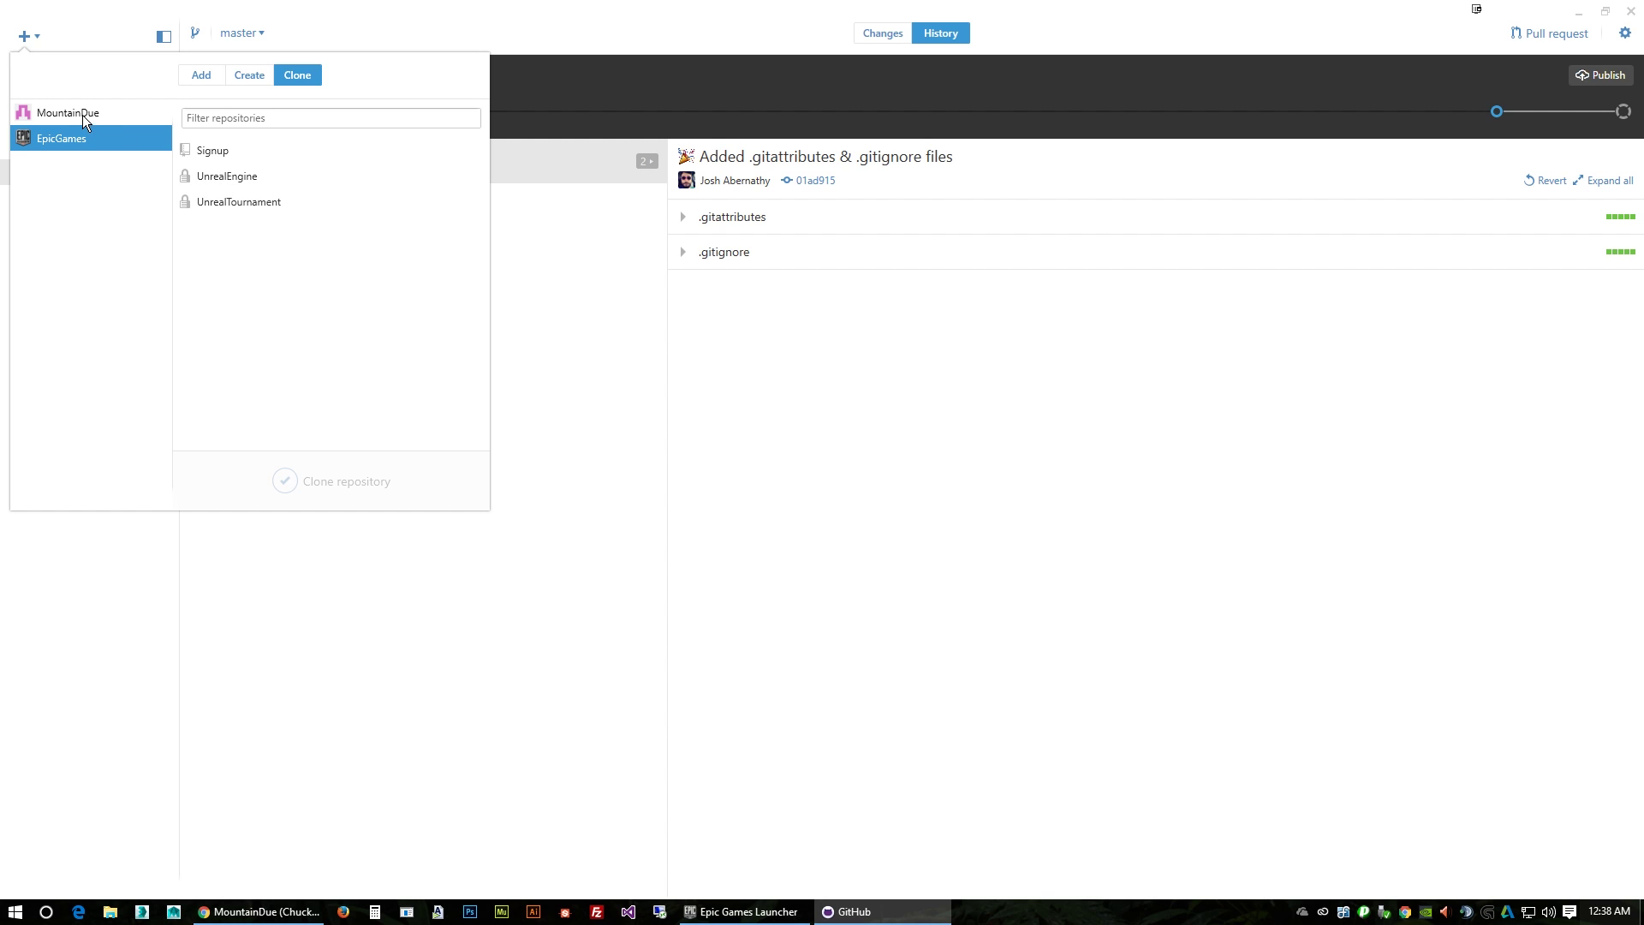
click(69, 114)
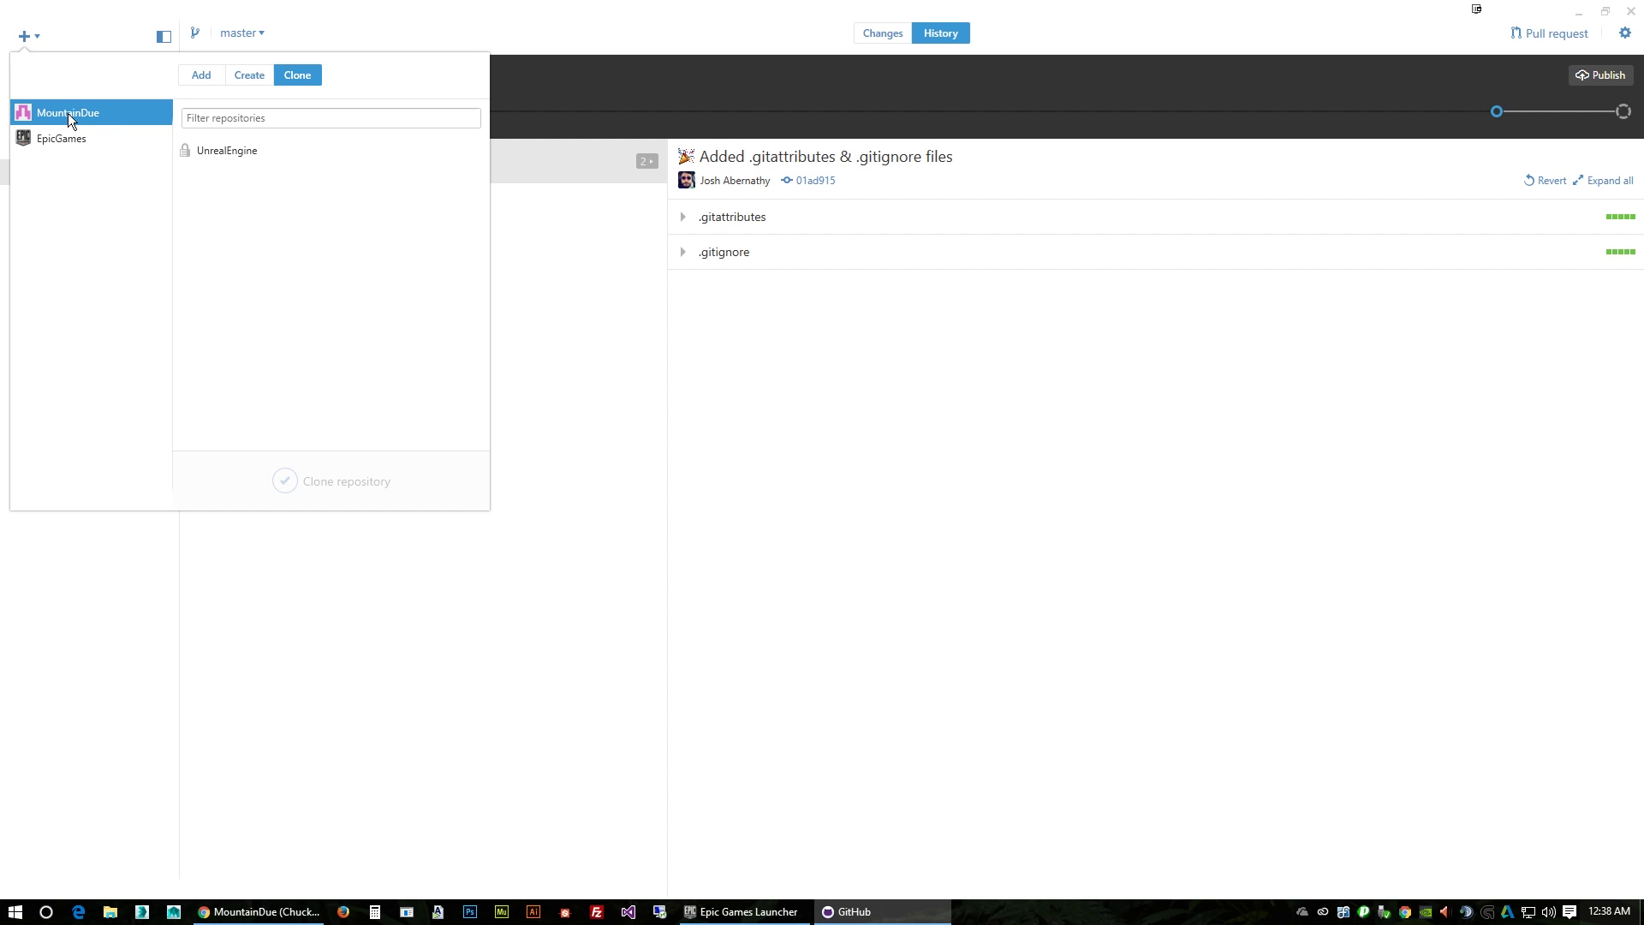
click(227, 154)
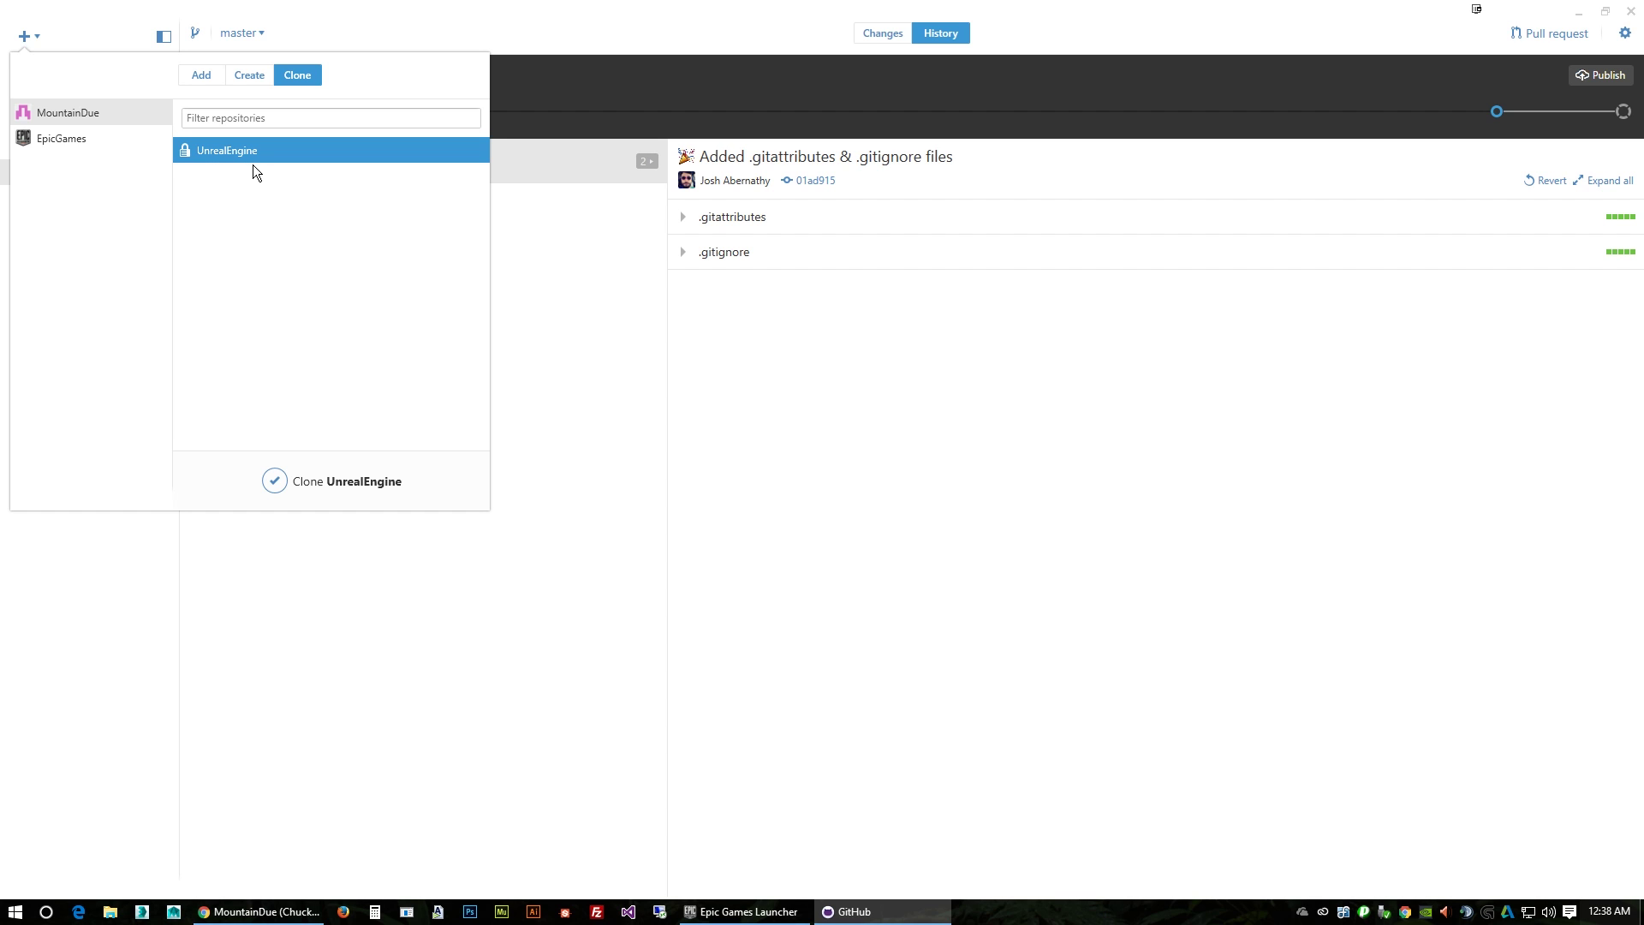
click(281, 476)
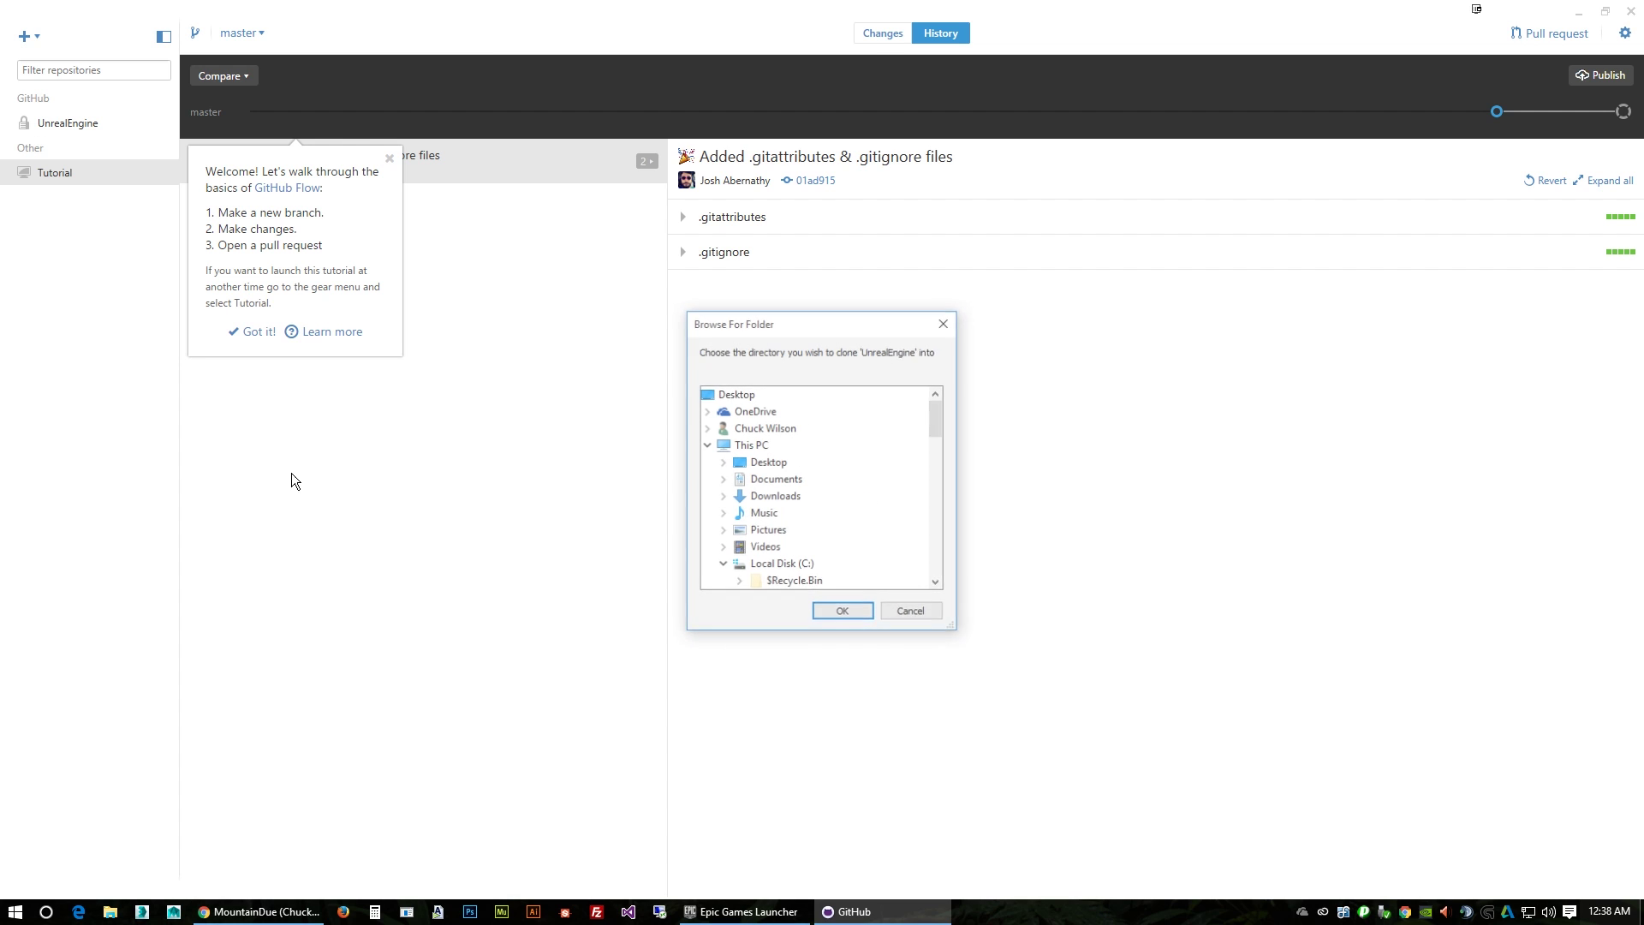
drag(940, 411, 937, 443)
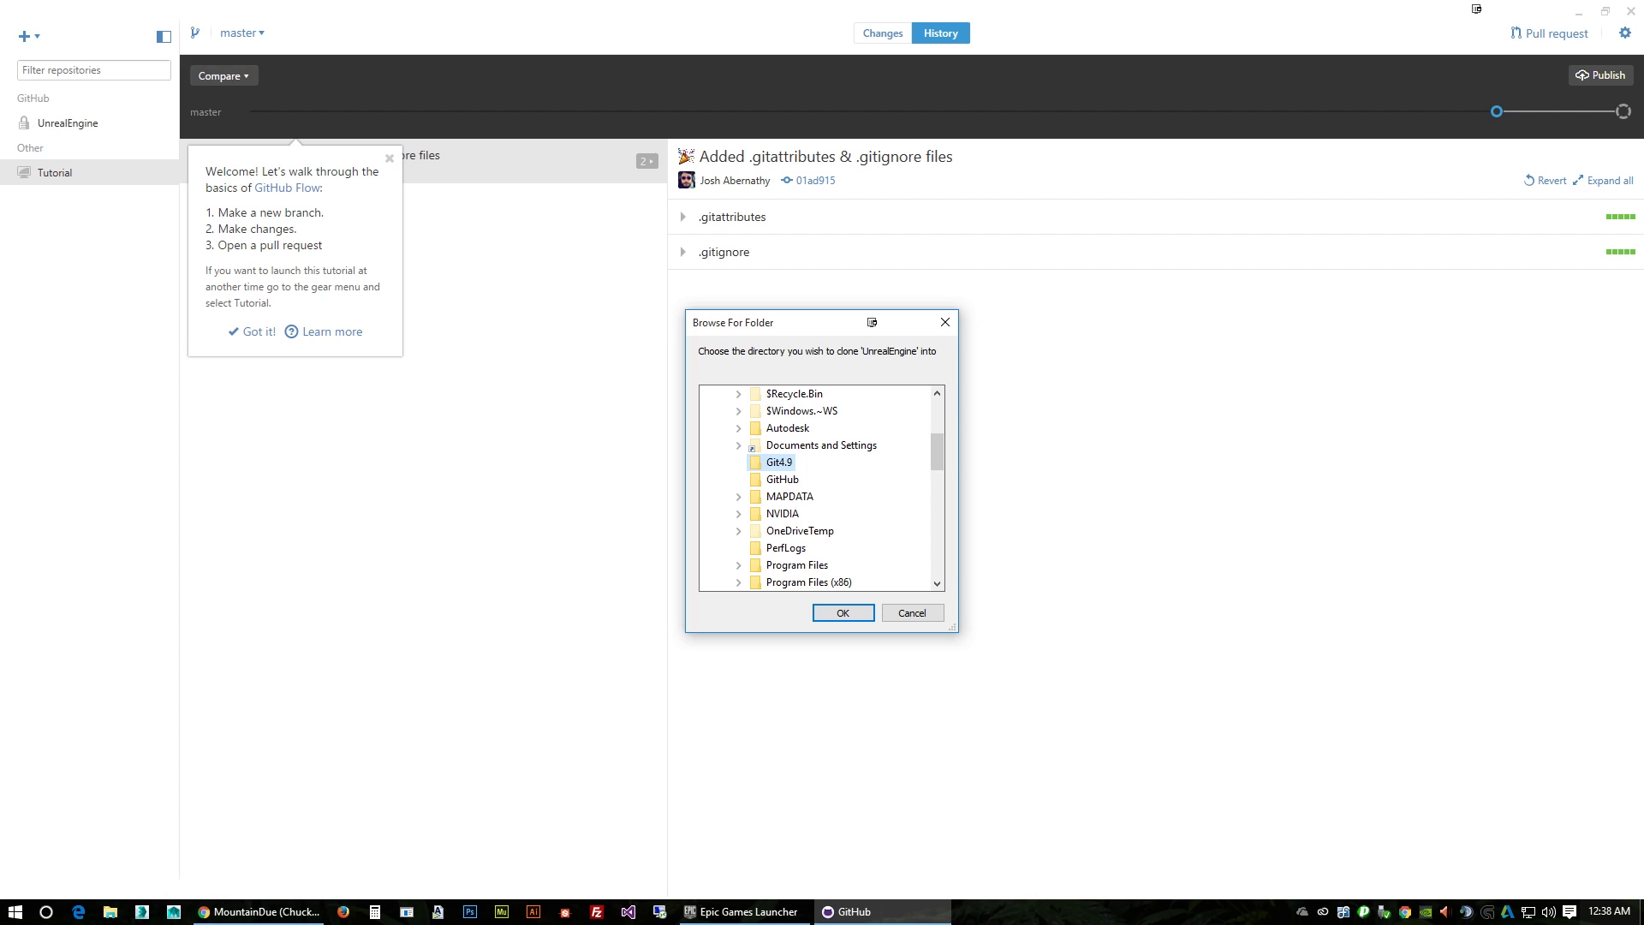
click(840, 612)
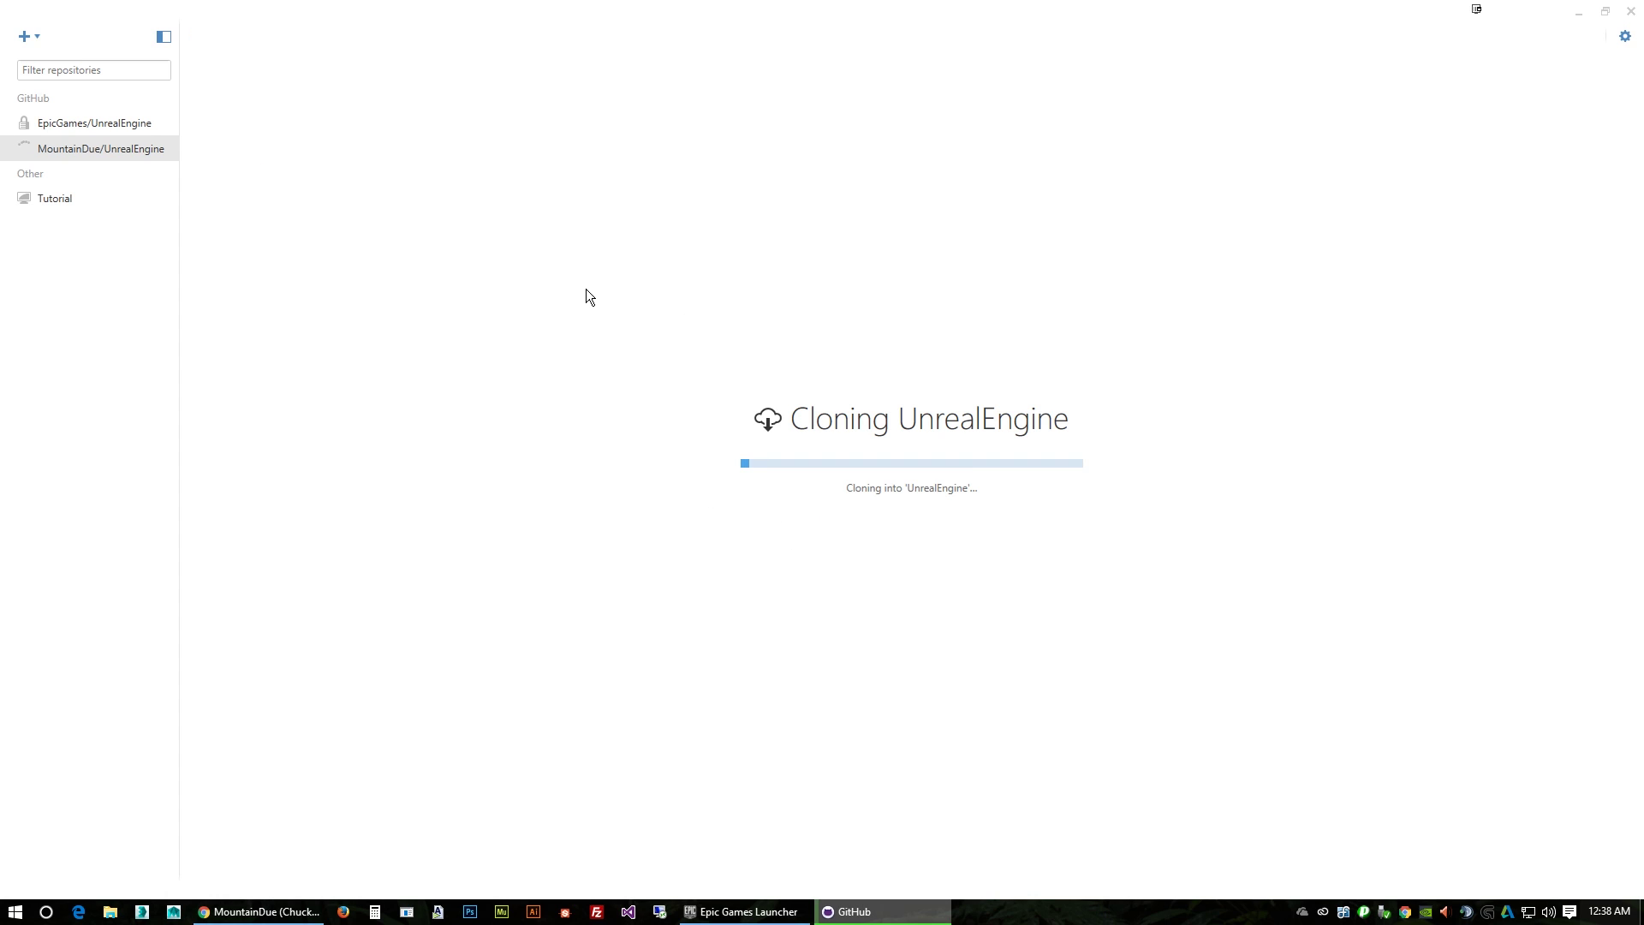